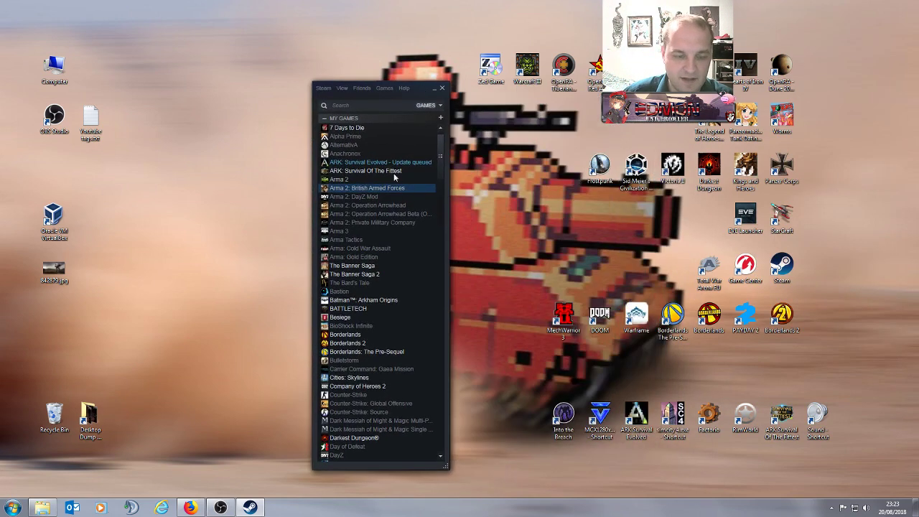
Launch BATTLETECH from the Steam library and delete the Custom Lance in the skirmish MechBay.
right_click(360, 308)
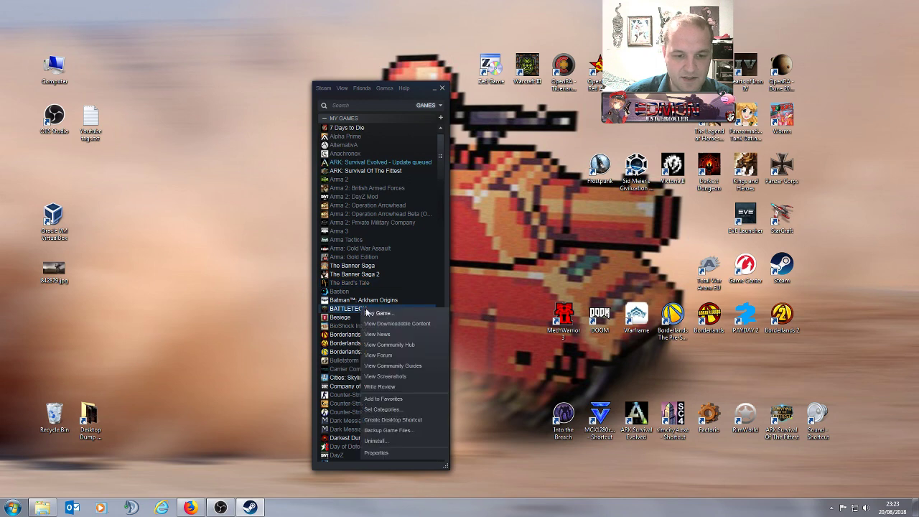
left_click(379, 313)
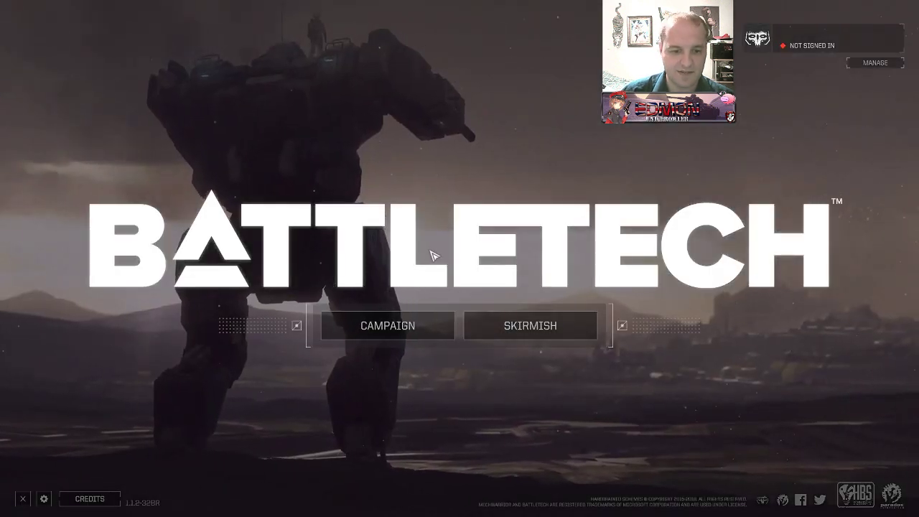
left_click(535, 332)
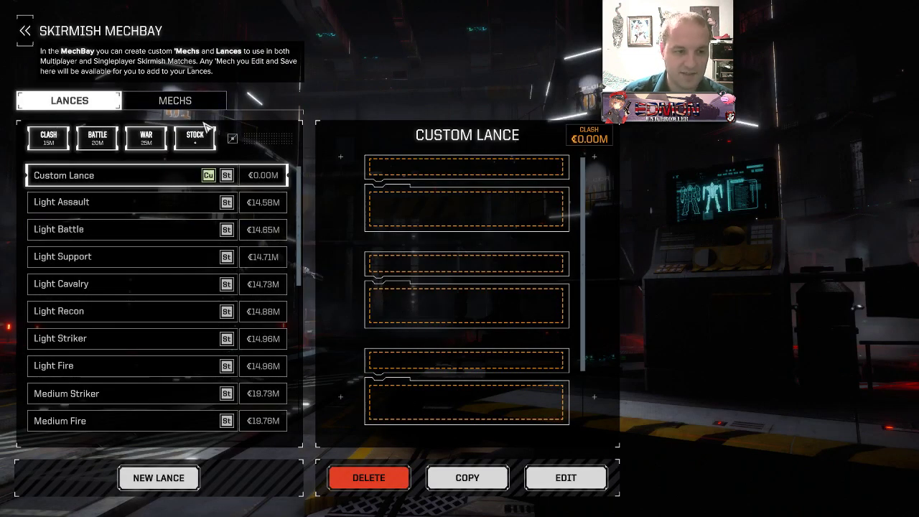
left_click(394, 479)
left_click(527, 291)
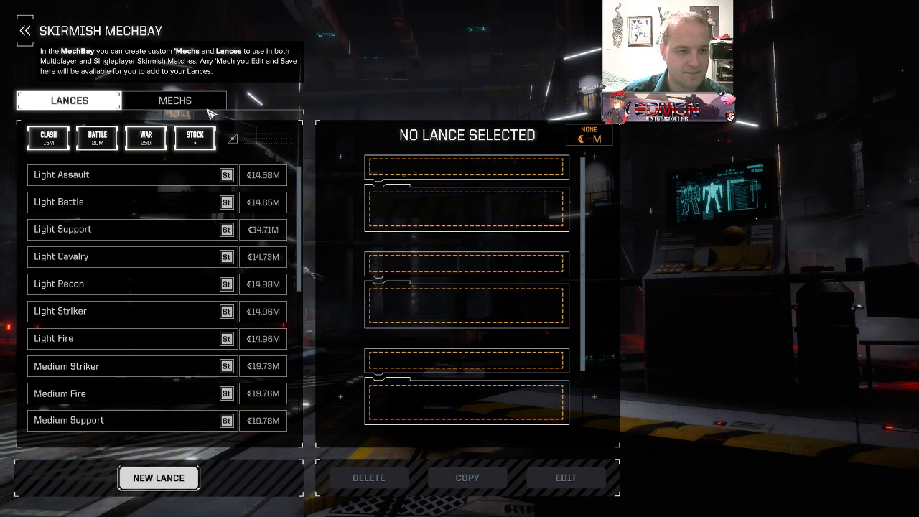
Delete the custom SHD-2H 'Mech named AC Delivery Service from the MechBay's 'Mech list.
left_click(193, 105)
scroll(102, 316, "down", 6)
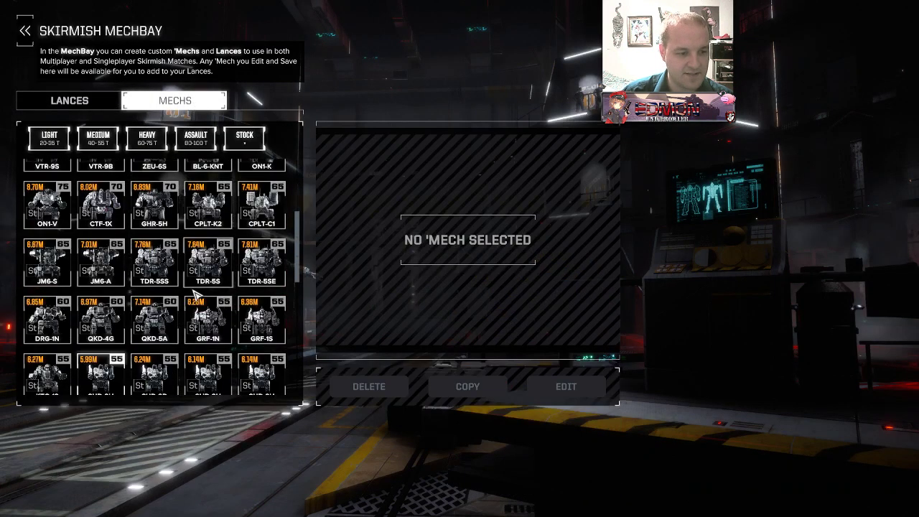
left_click(107, 278)
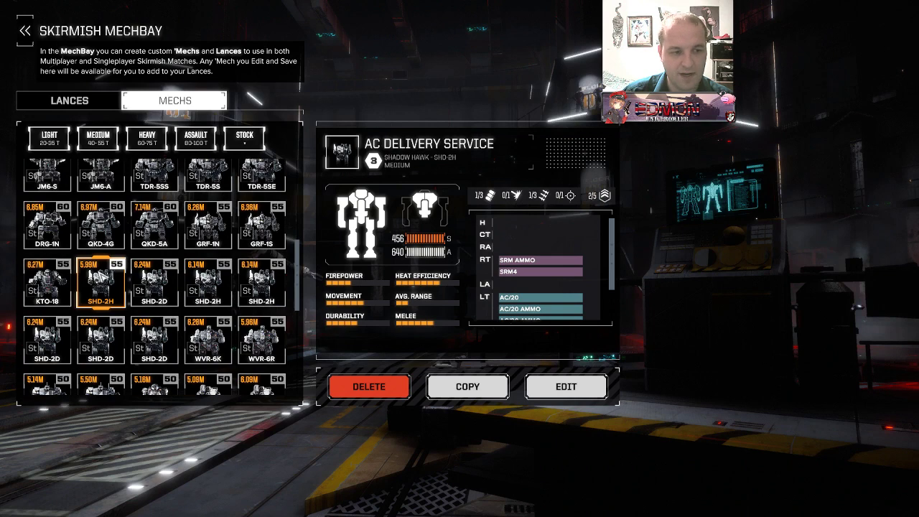
left_click(398, 391)
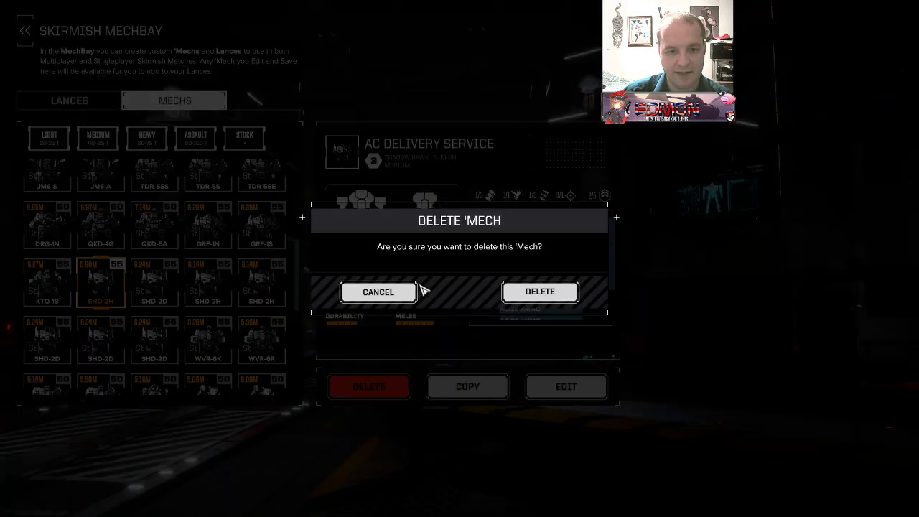
left_click(539, 291)
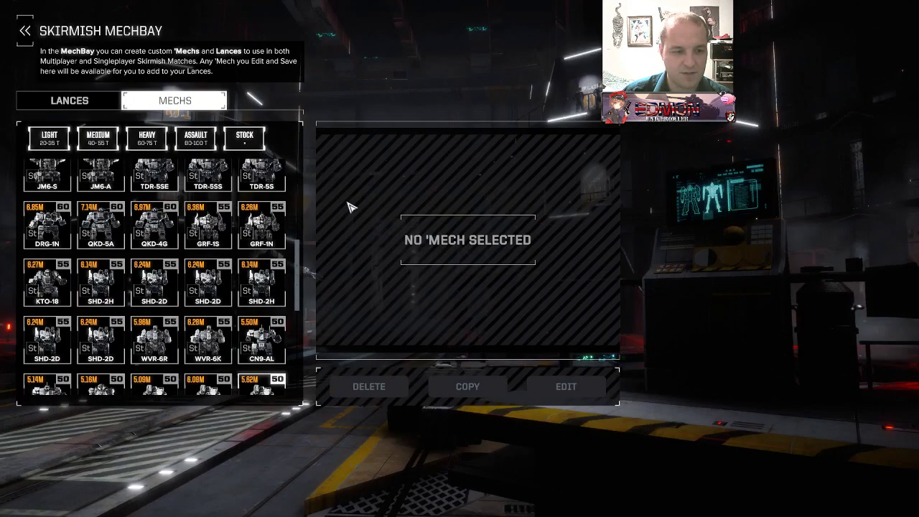
Delete the custom 50-ton HBK-4P 'Mech valued at 5.62M.
scroll(226, 305, "down", 3)
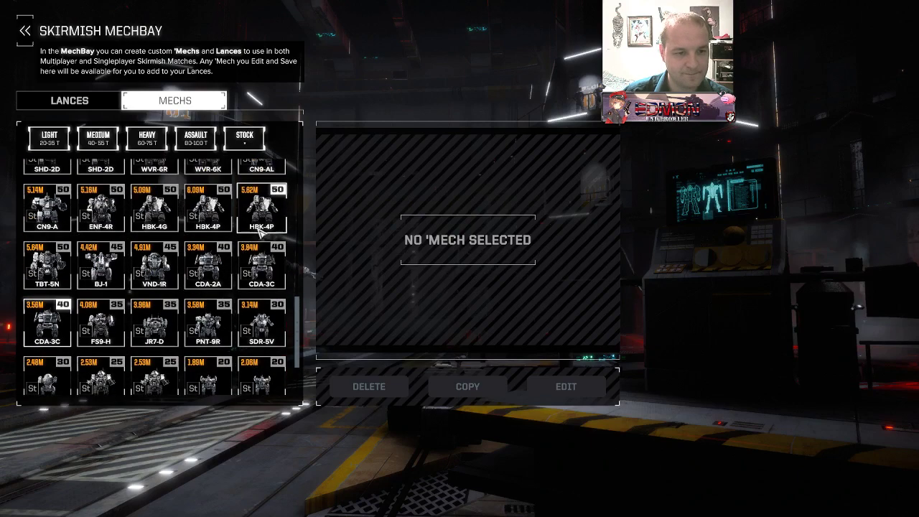
left_click(262, 210)
left_click(386, 377)
left_click(540, 291)
Delete the custom 40-ton CDA-3C 'Mech named Grassy Knoll.
scroll(54, 334, "down", 1)
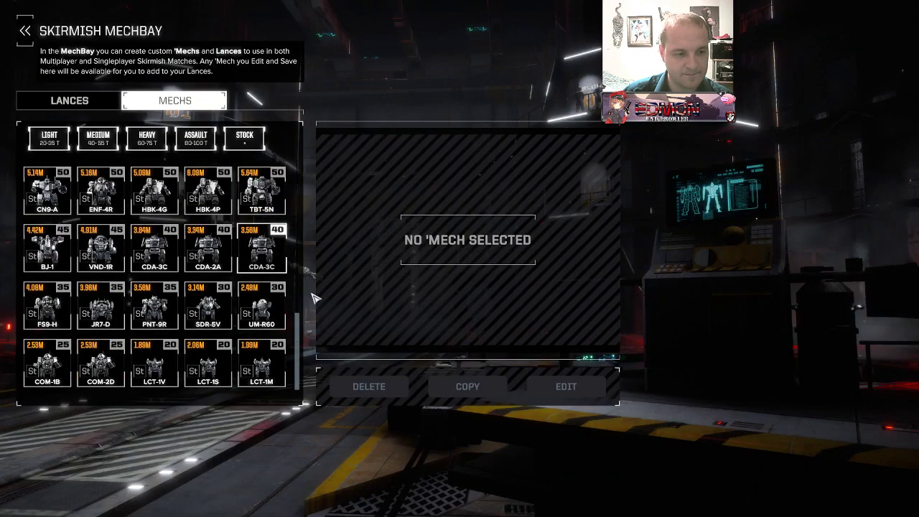
left_click(263, 252)
left_click(369, 387)
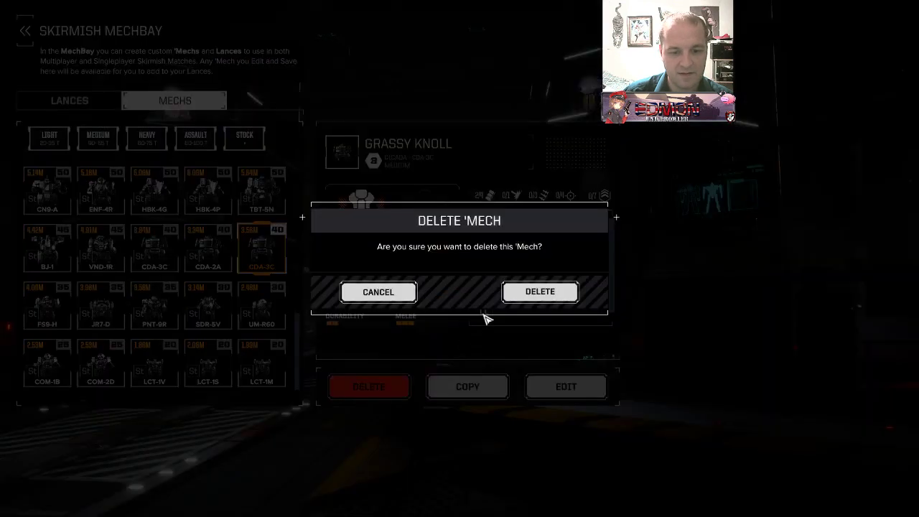
left_click(506, 291)
Delete the EVA01's IRONMAN Career campaign with all its saves, and quit the game.
left_click(25, 30)
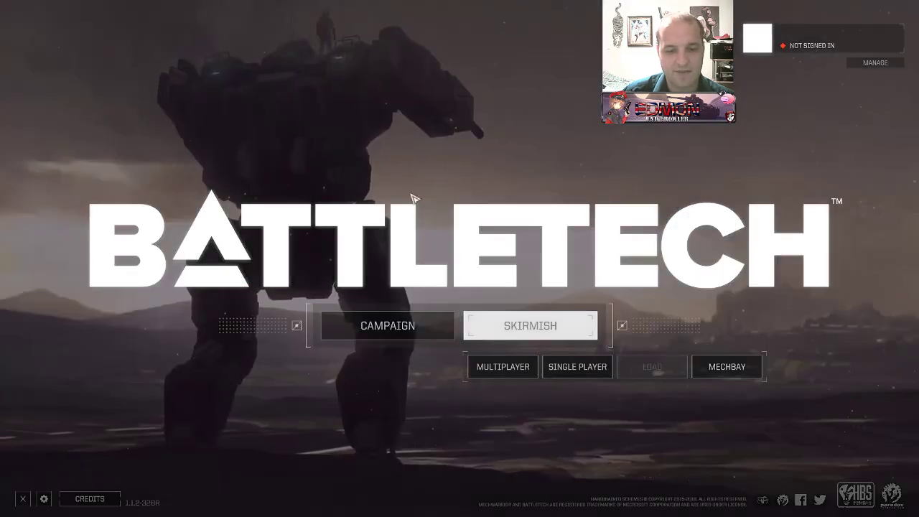
left_click(387, 326)
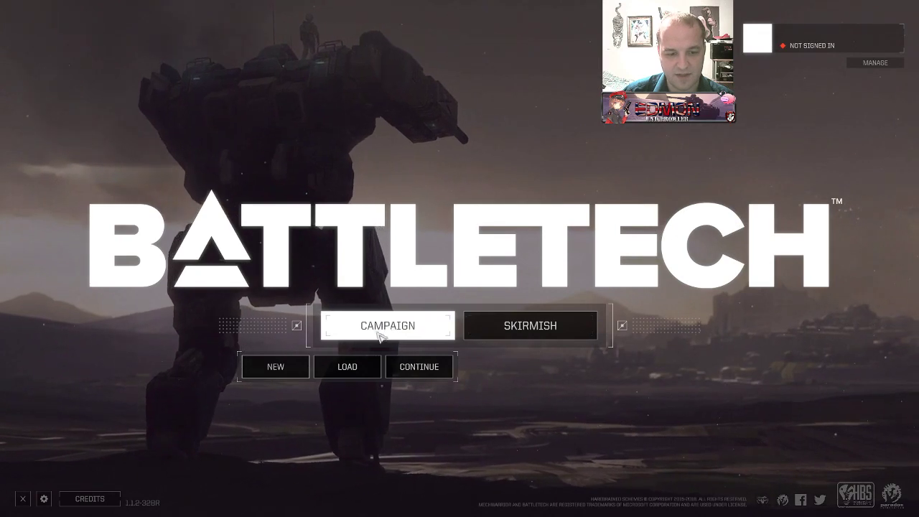
left_click(373, 366)
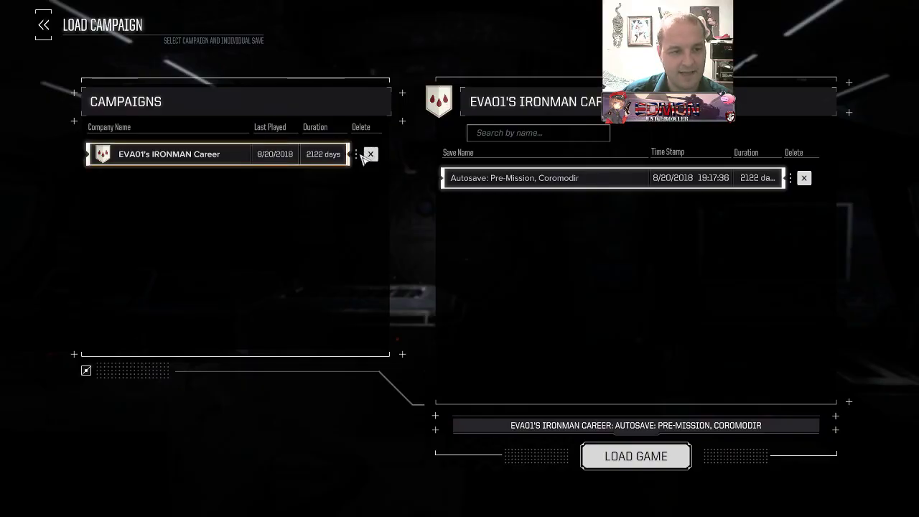
left_click(369, 155)
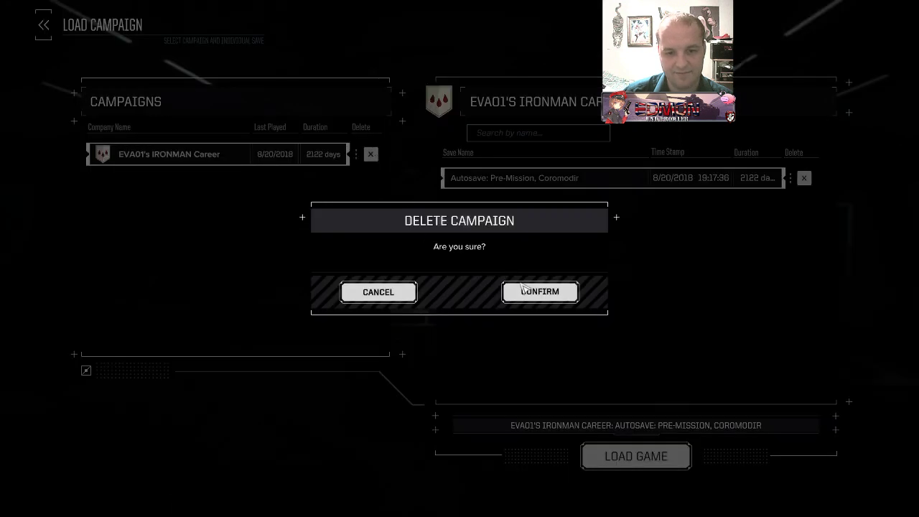
left_click(529, 291)
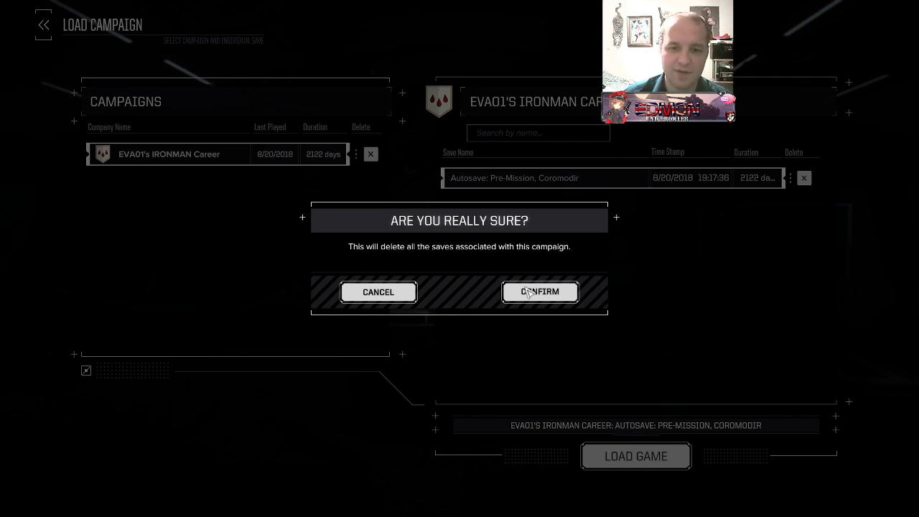
left_click(528, 291)
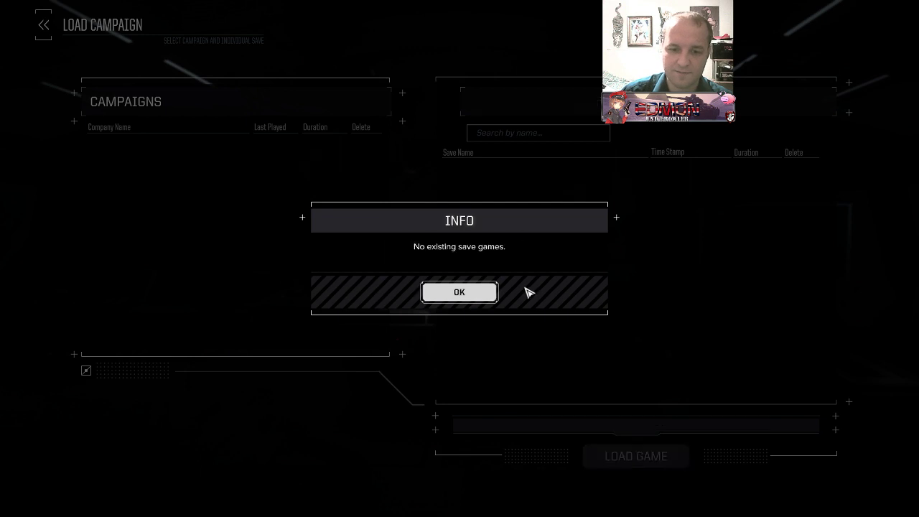
left_click(463, 292)
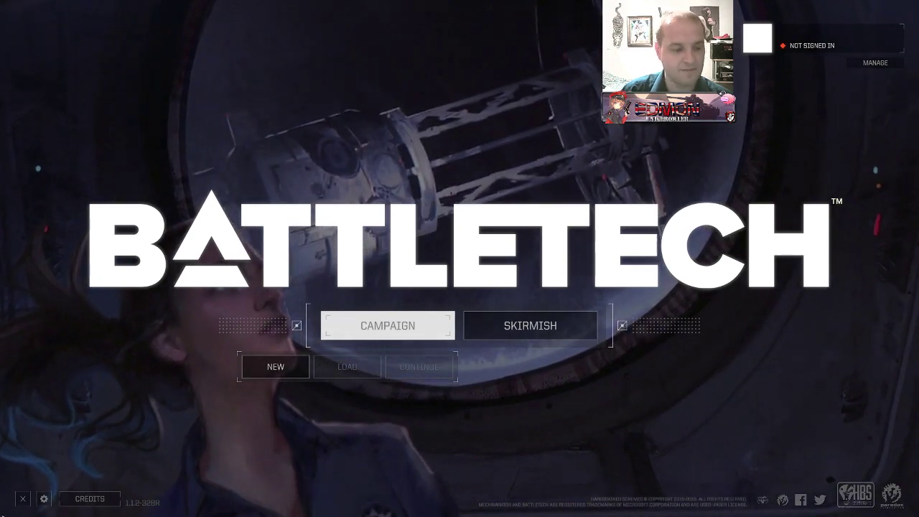
left_click(22, 498)
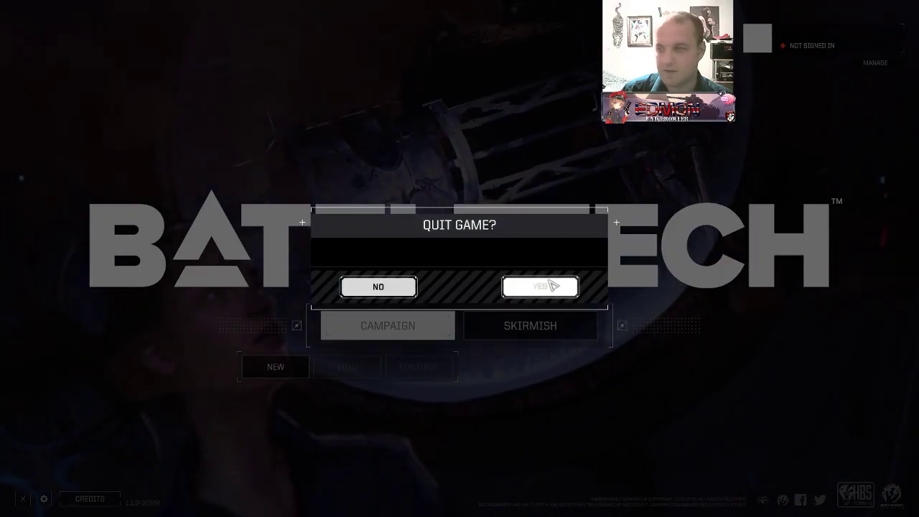
key("Escape")
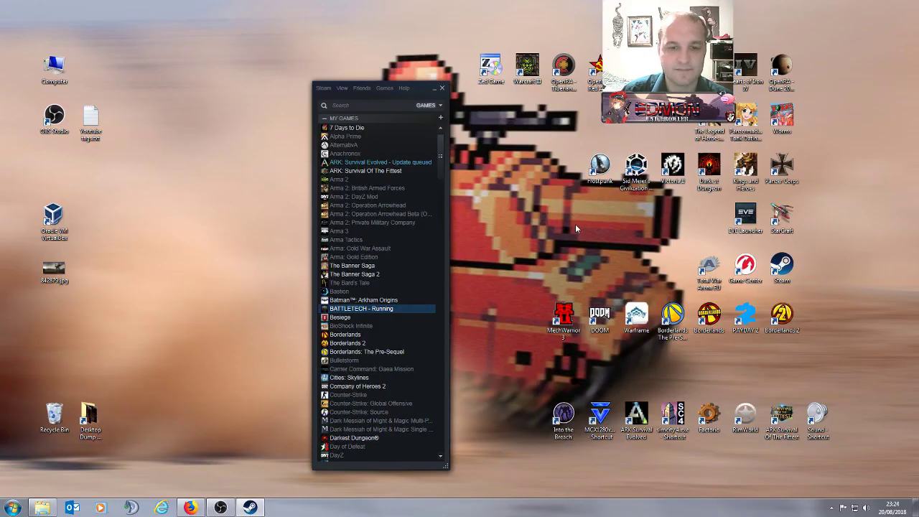
Set BATTLETECH's automatic updates in its Steam properties to "Only update this game when I launch it".
left_click_drag(418, 88, 494, 75)
right_click(455, 295)
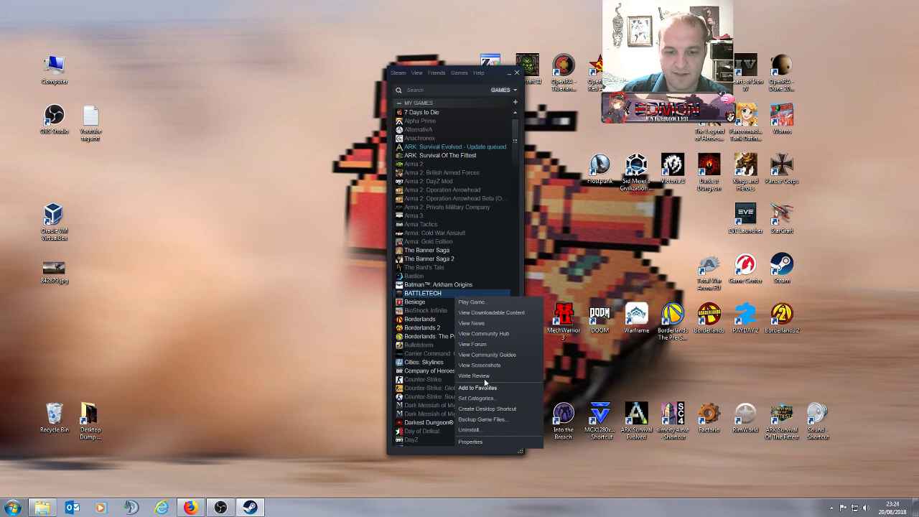
left_click(496, 443)
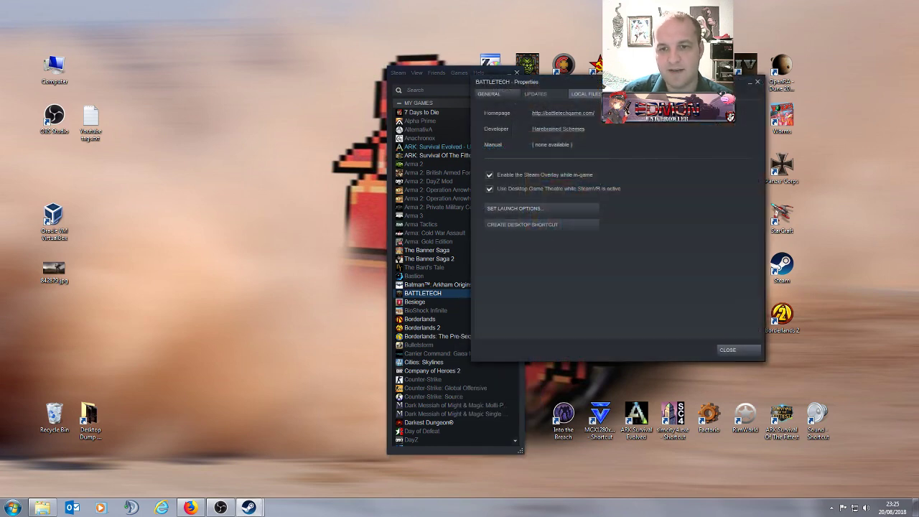
left_click(535, 93)
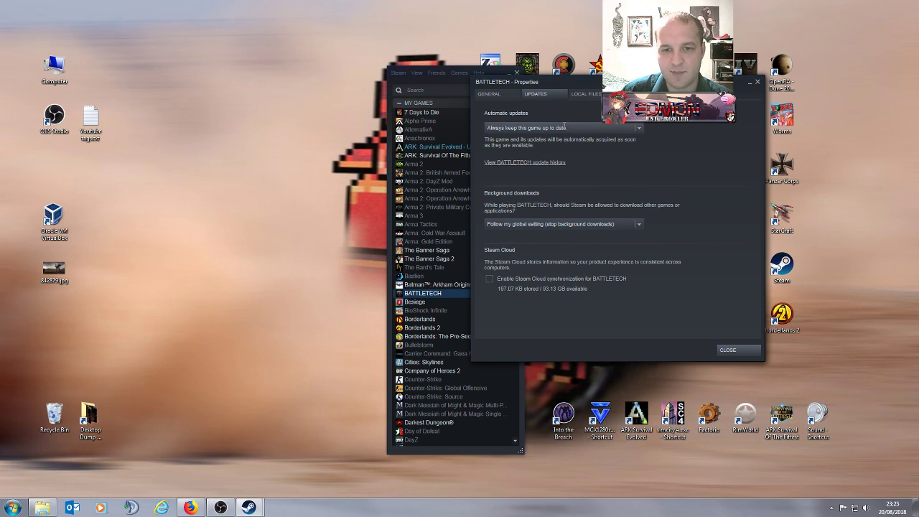
left_click(638, 129)
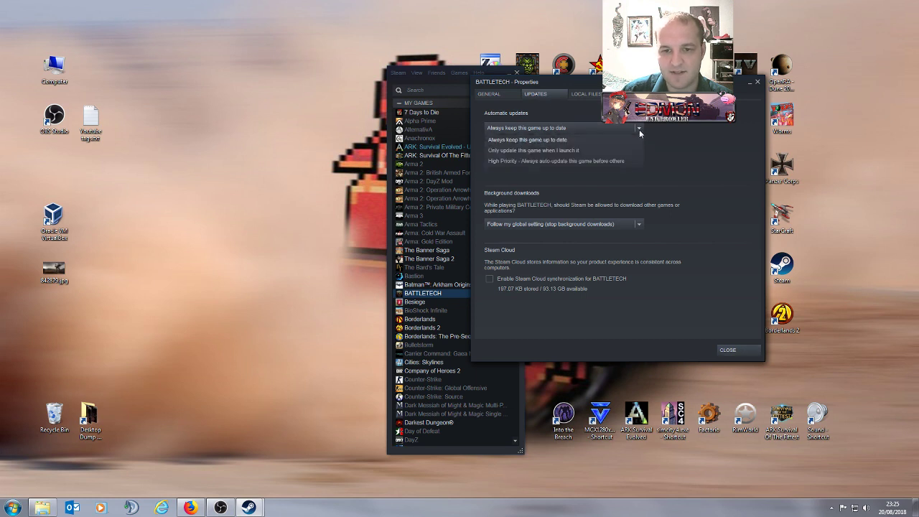
left_click(549, 152)
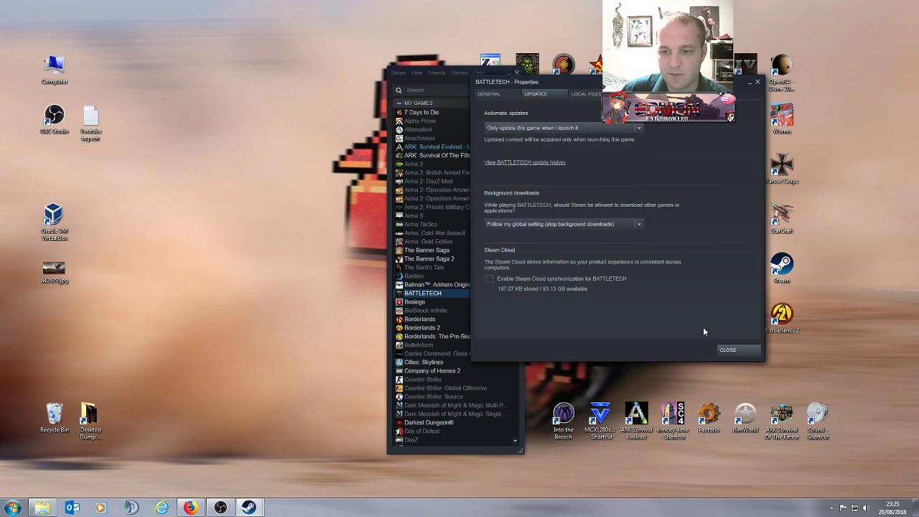
left_click(727, 350)
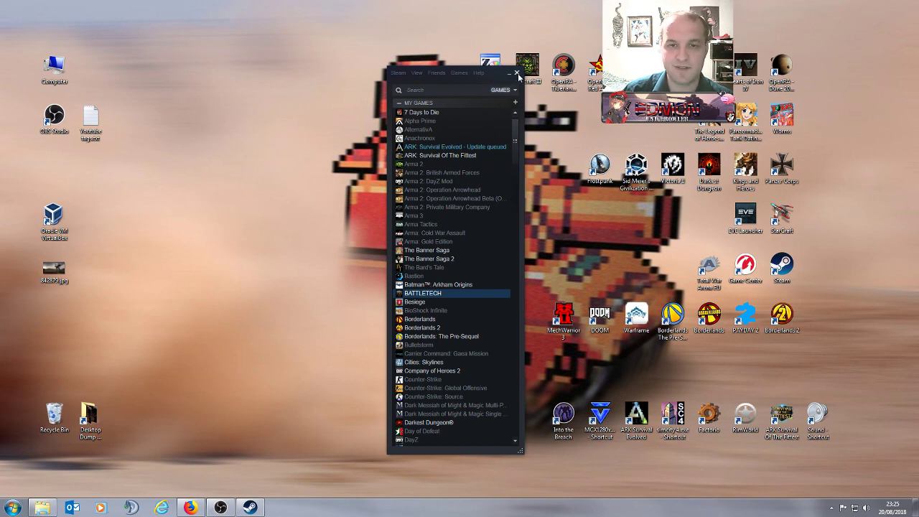
Close the Steam library and switch to the RogueTech page on Nexus Mods in Firefox.
left_click(517, 74)
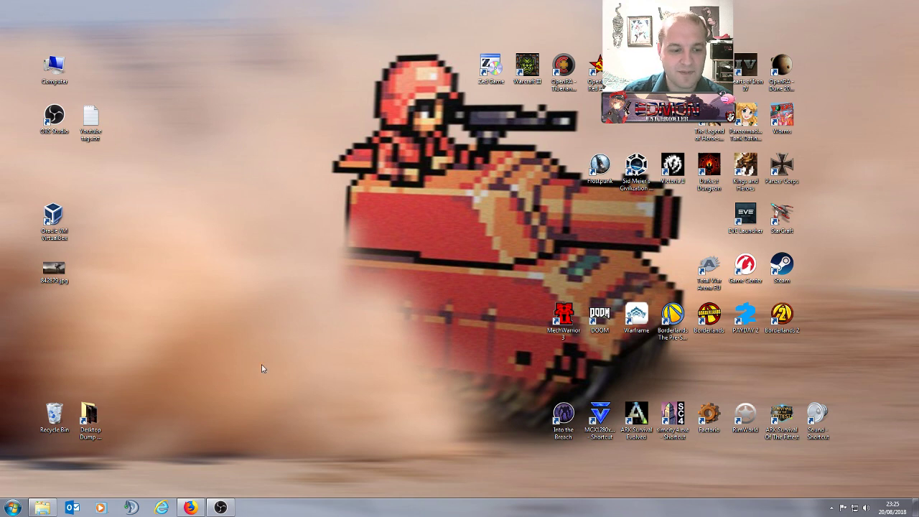
left_click(190, 508)
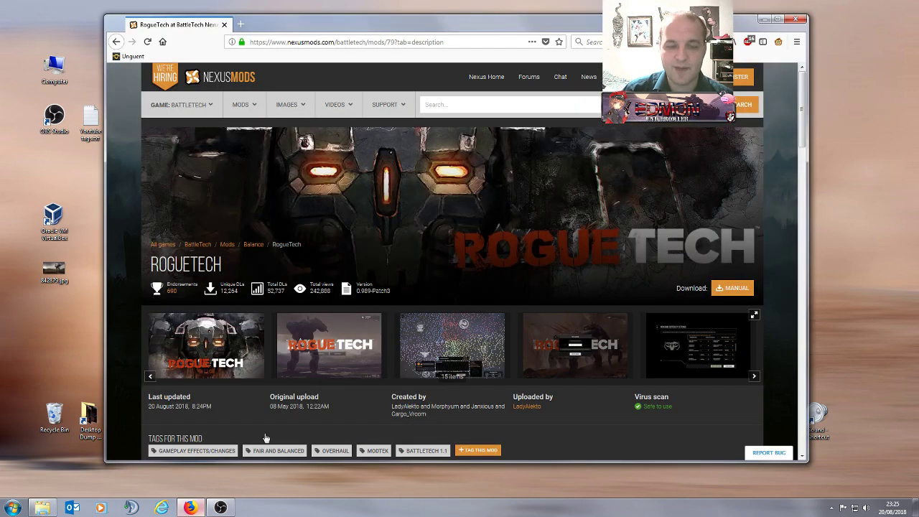
left_click_drag(480, 33, 505, 30)
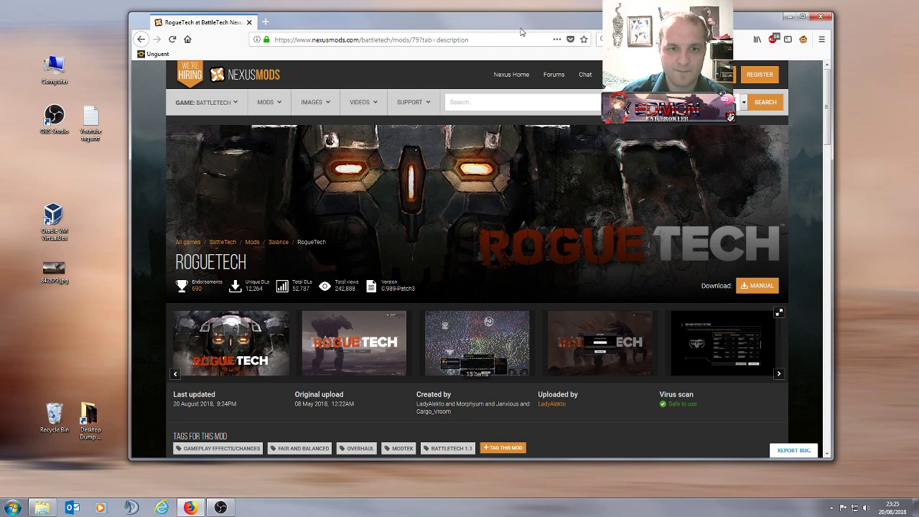
Highlight the web address of the RogueTech mod page to point it out.
left_click(414, 39)
left_click(435, 41)
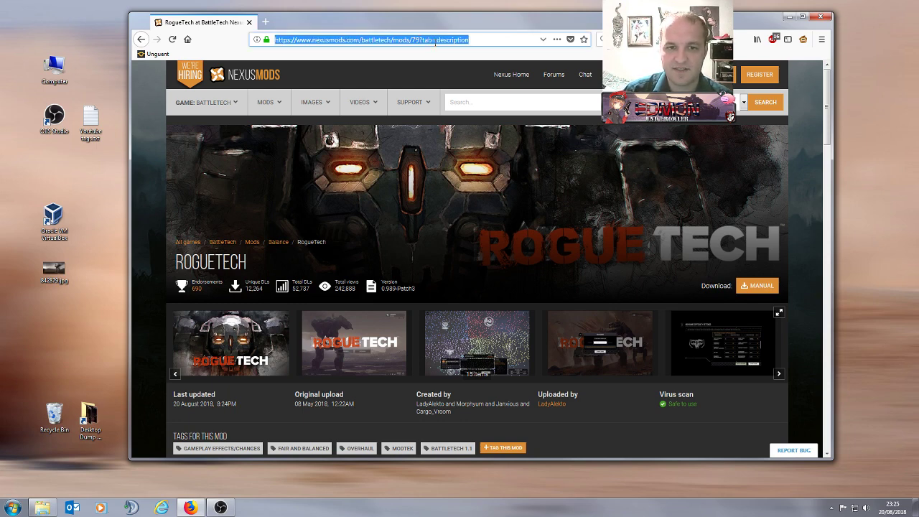
left_click(432, 41)
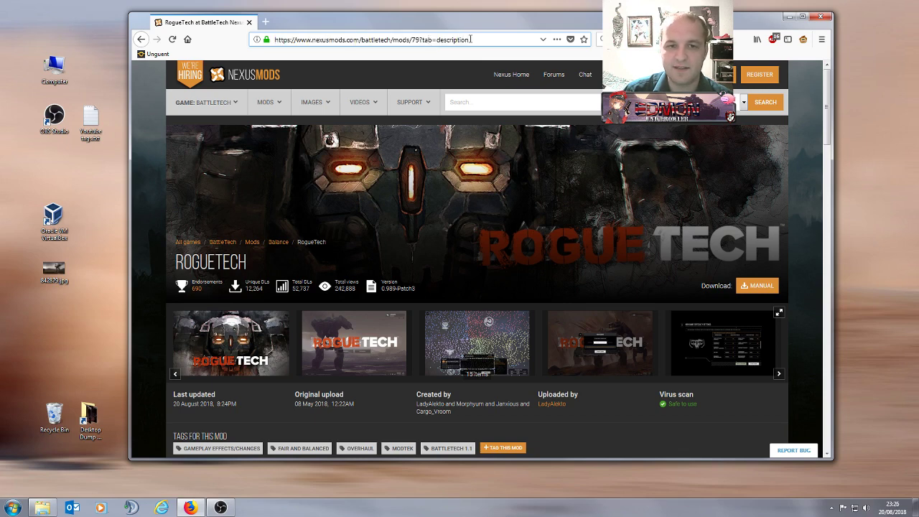
left_click_drag(471, 40, 274, 41)
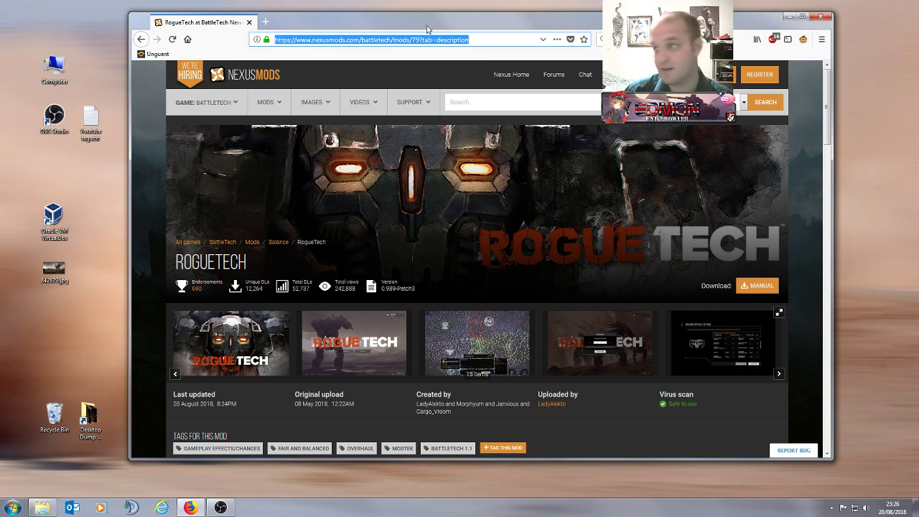
left_click(150, 250)
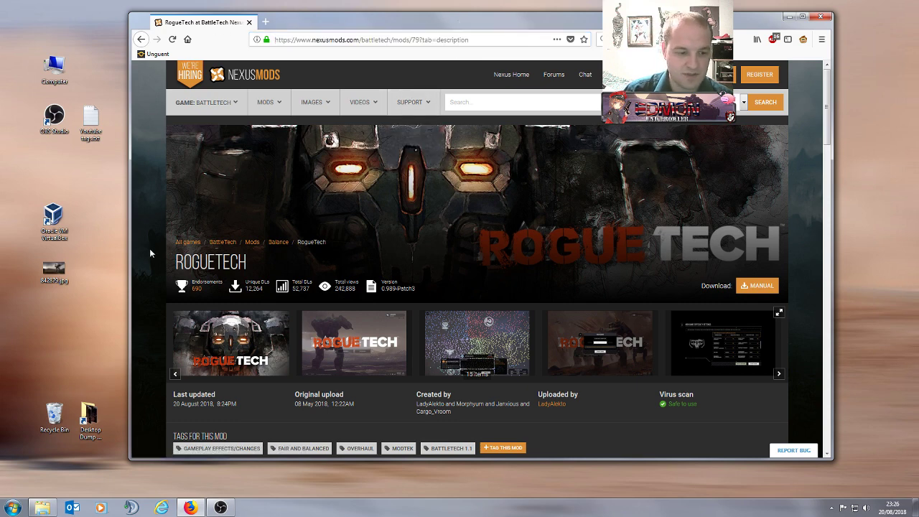
Open the mod's file list and go to the RogueTech AIO main file.
scroll(149, 249, "down", 3)
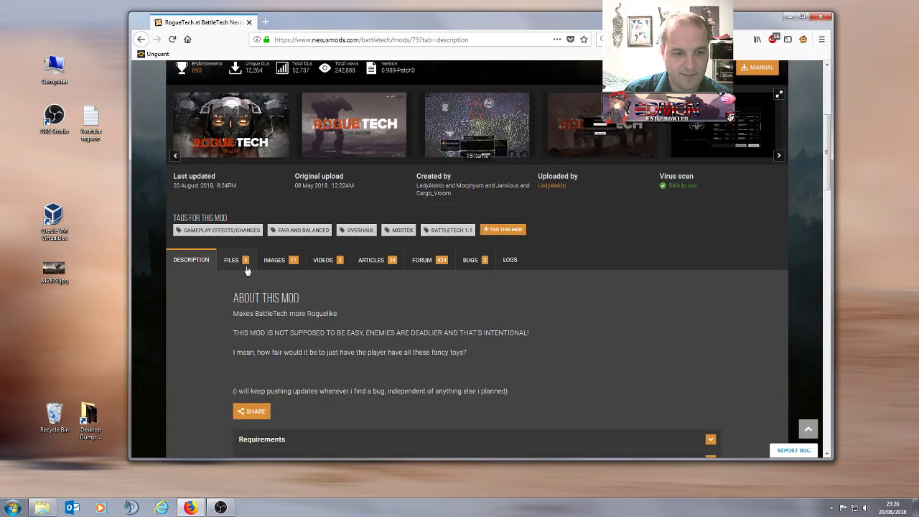
left_click(245, 264)
scroll(427, 322, "down", 3)
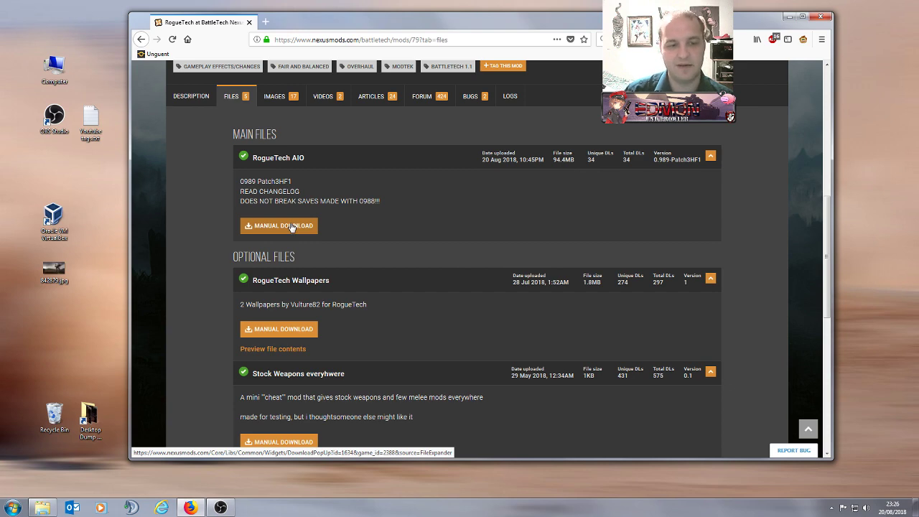
Request the manual download of RogueTech AIO and sign in to Nexus Mods with the saved account credentials.
left_click(291, 227)
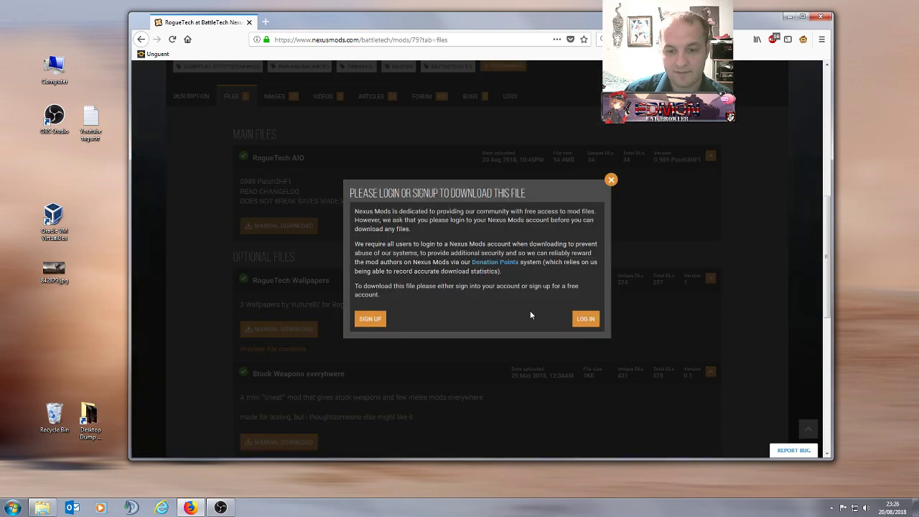
left_click(585, 319)
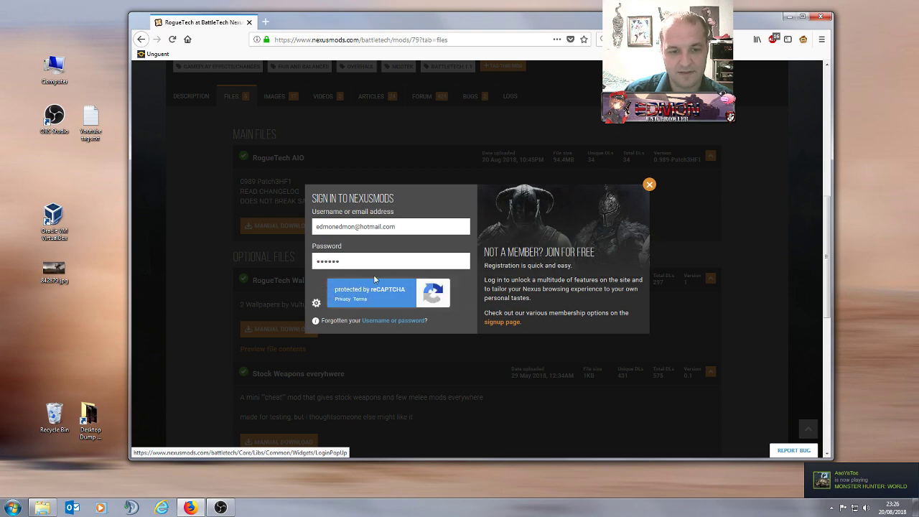
key("Return")
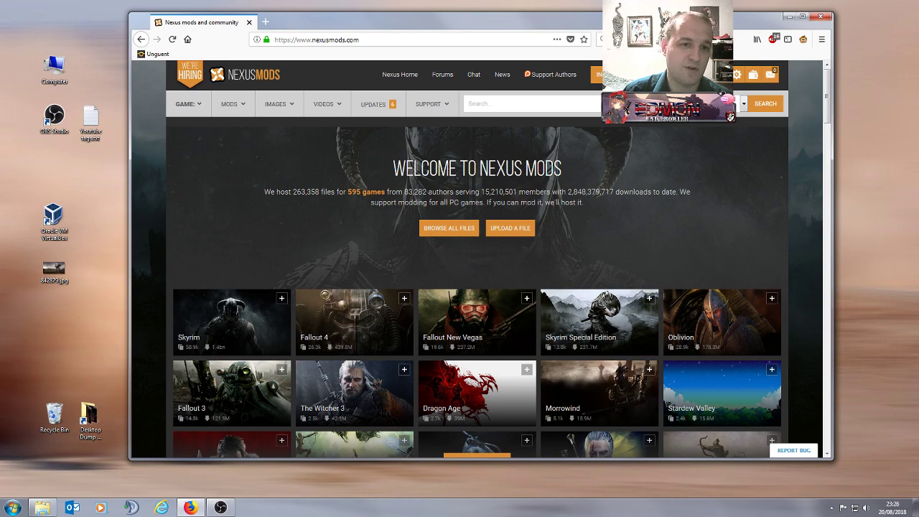
Return to the RogueTech file list and save the RogueTech AIO installer to the Desktop.
left_click(368, 39)
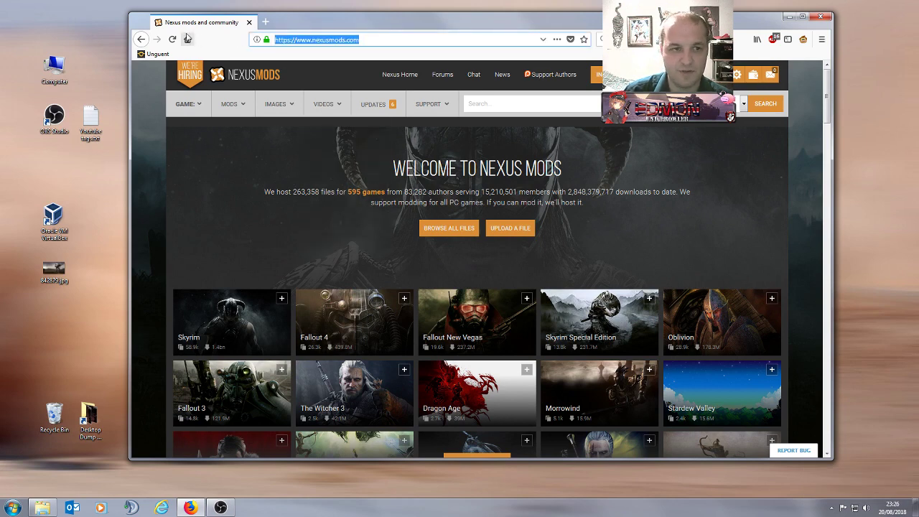
left_click(141, 39)
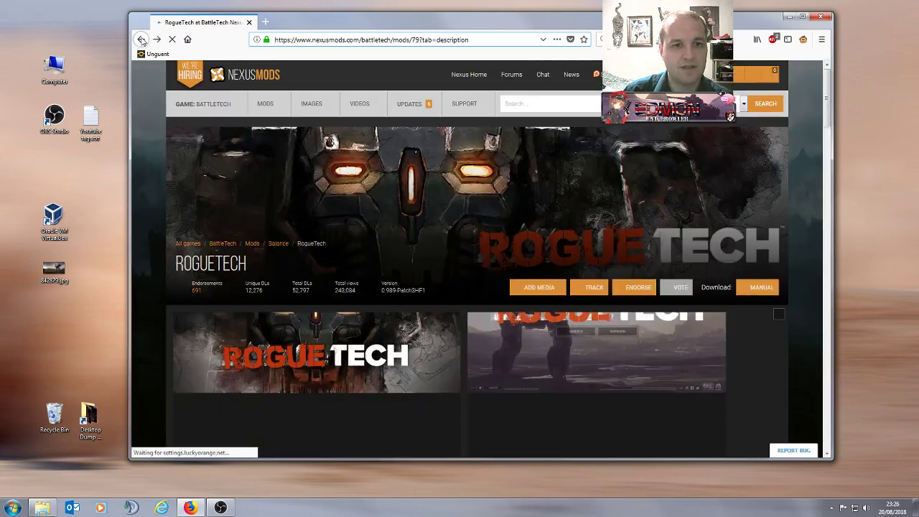
scroll(308, 281, "down", 3)
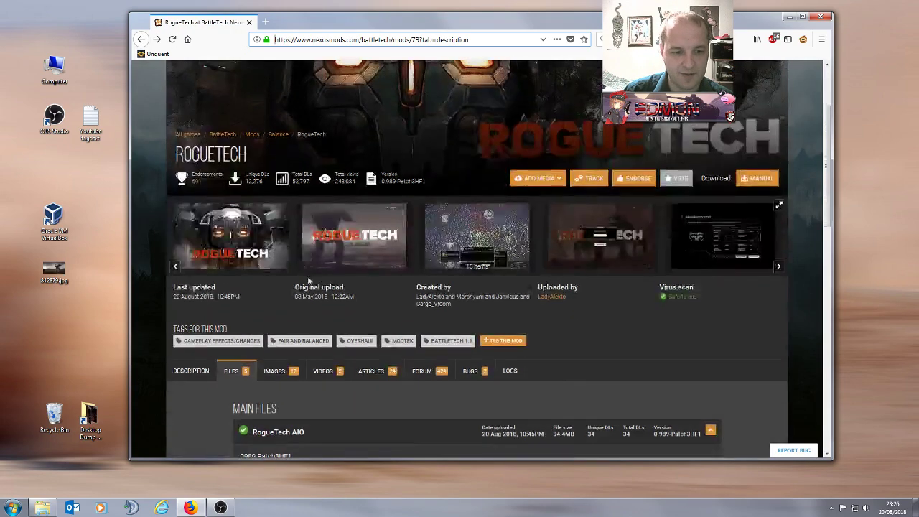
scroll(301, 302, "down", 2)
left_click(275, 341)
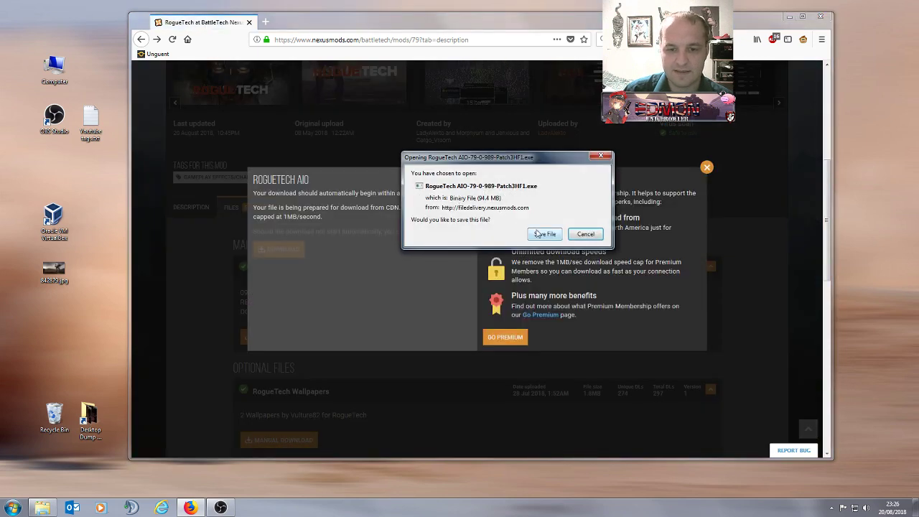
left_click(540, 234)
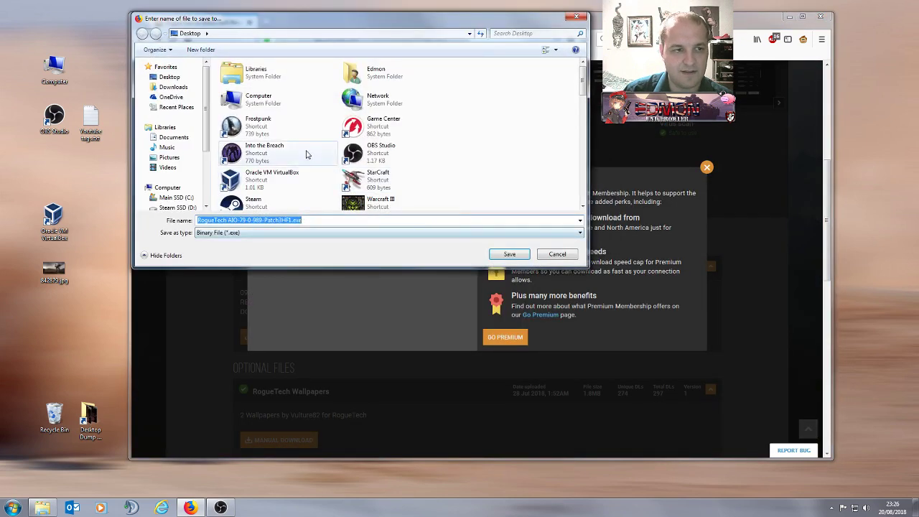
left_click(507, 254)
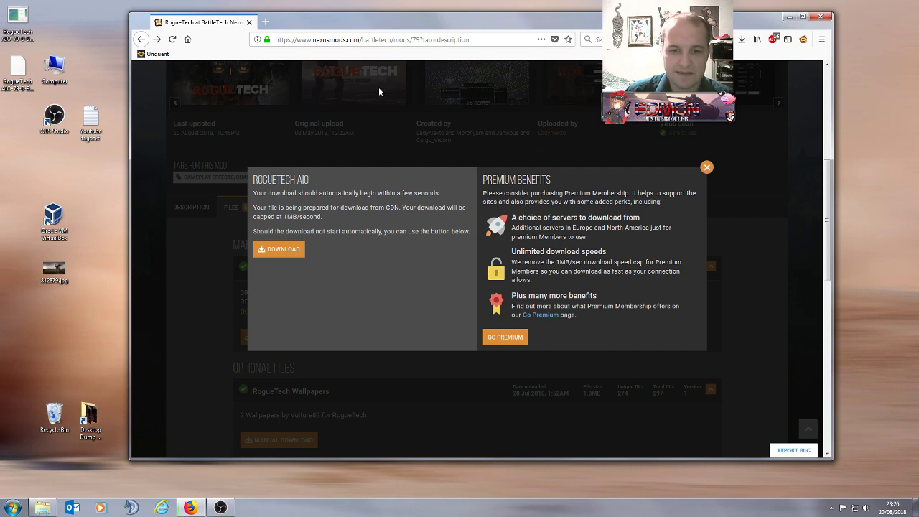
left_click(706, 166)
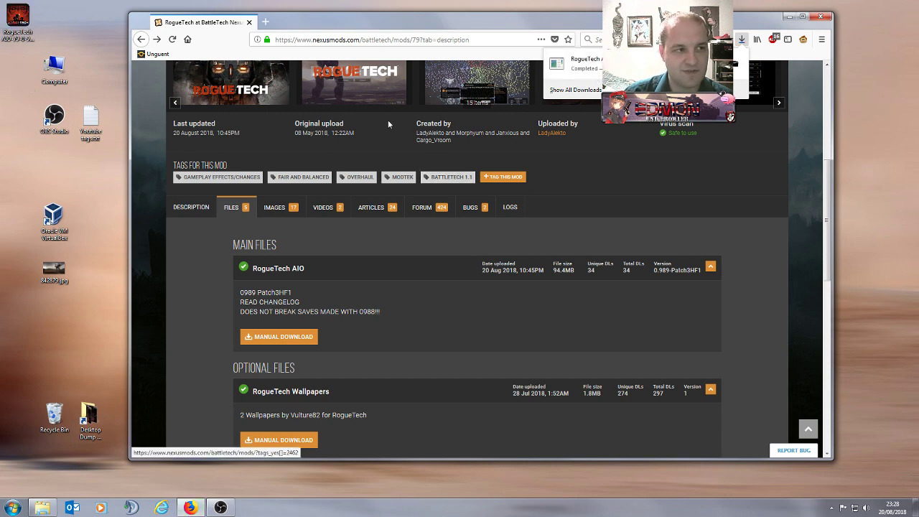
scroll(420, 126, "up", 5)
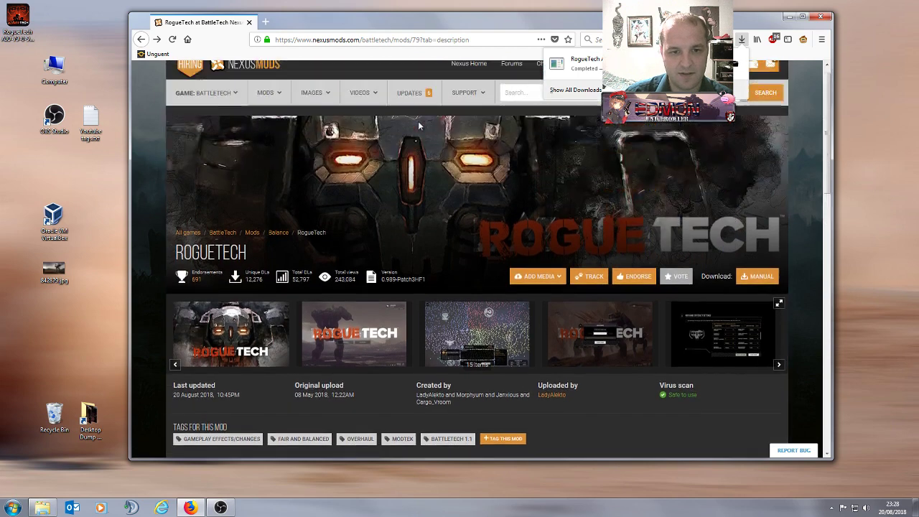
scroll(420, 126, "down", 3)
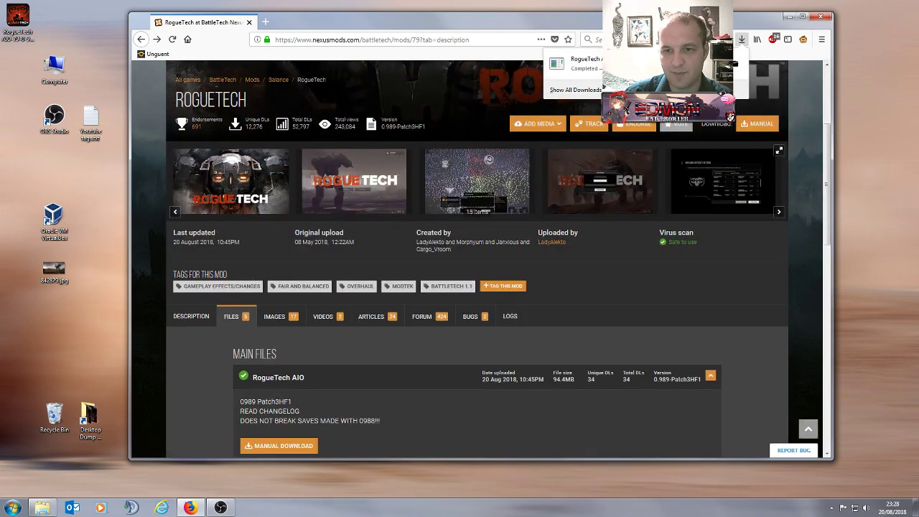
scroll(257, 119, "up", 2)
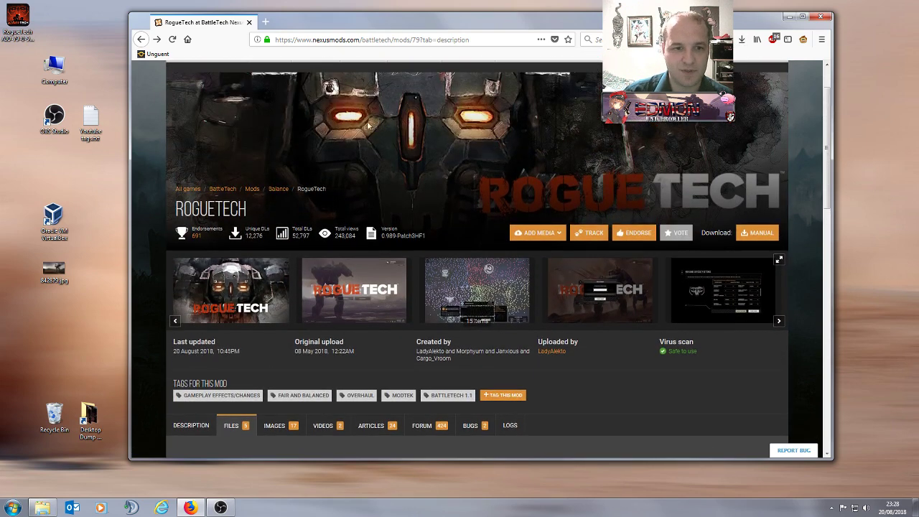
Move the downloaded RogueTech installer to a clear area of the desktop and run it.
left_click_drag(18, 21, 237, 133)
key("super+d")
right_click(236, 118)
left_click(276, 130)
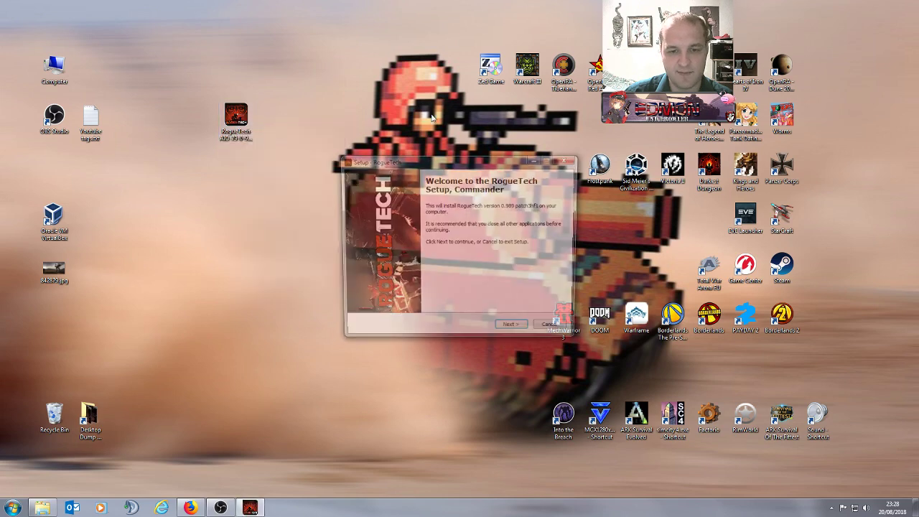
Proceed to the installer's destination folder page and move the setup window aside.
left_click(510, 327)
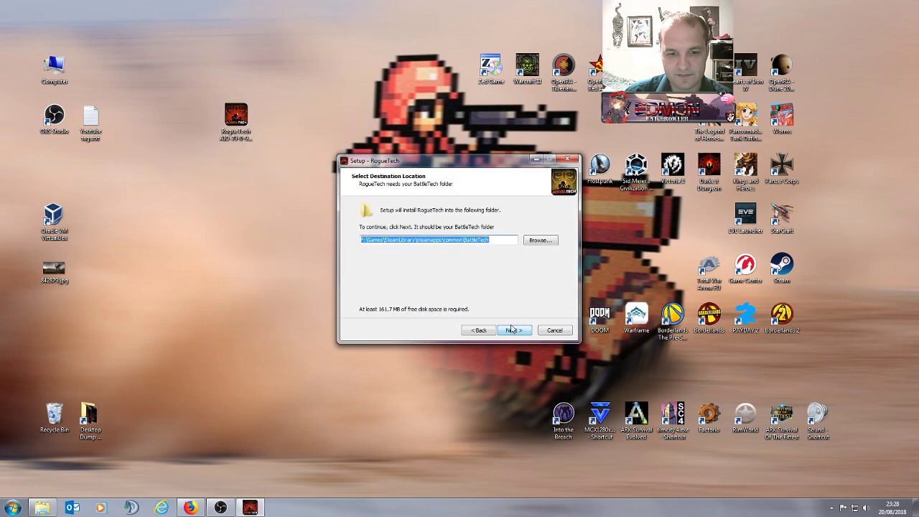
left_click_drag(424, 158, 344, 134)
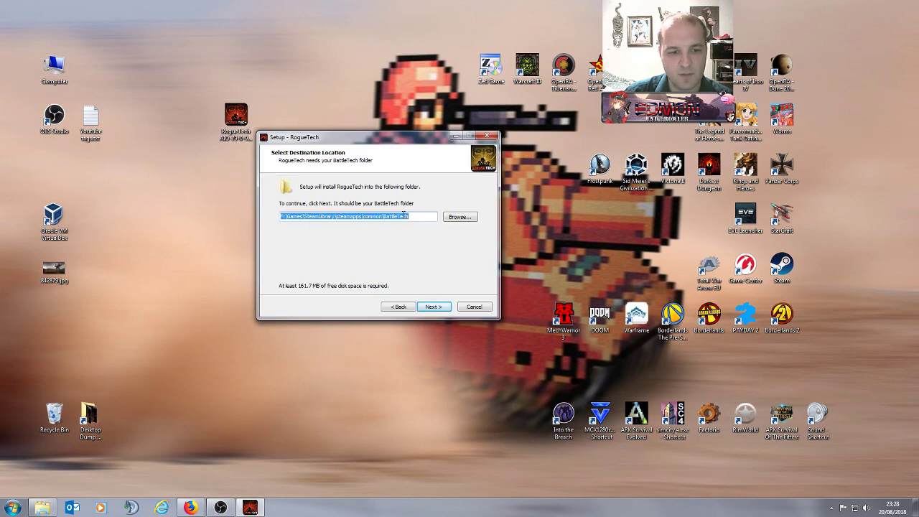
left_click(417, 216)
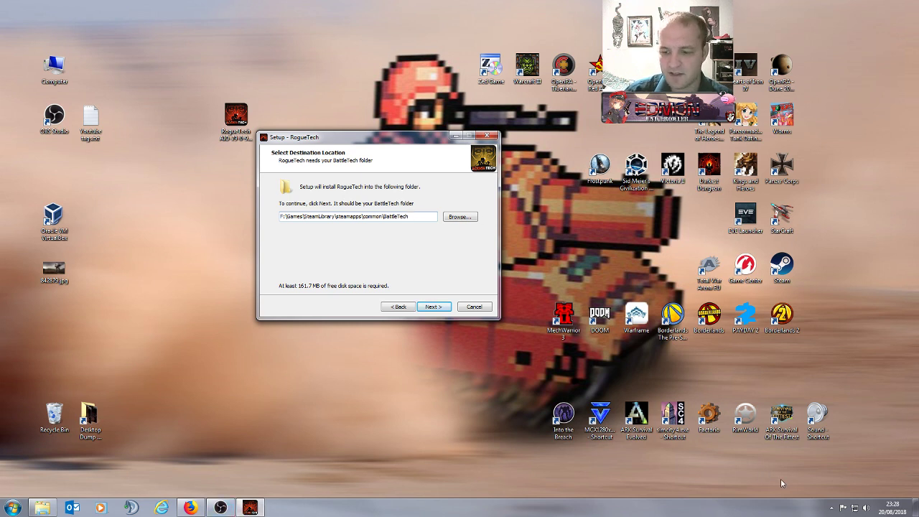
Switch to Steam, place its library beside the setup window and open the BATTLETECH properties.
left_click(832, 508)
left_click(816, 429)
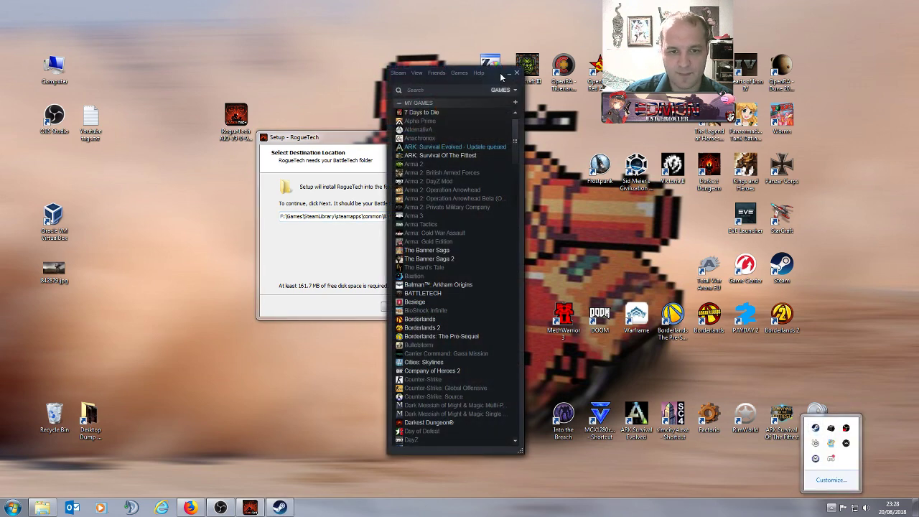
left_click_drag(501, 76, 633, 86)
left_click(555, 305)
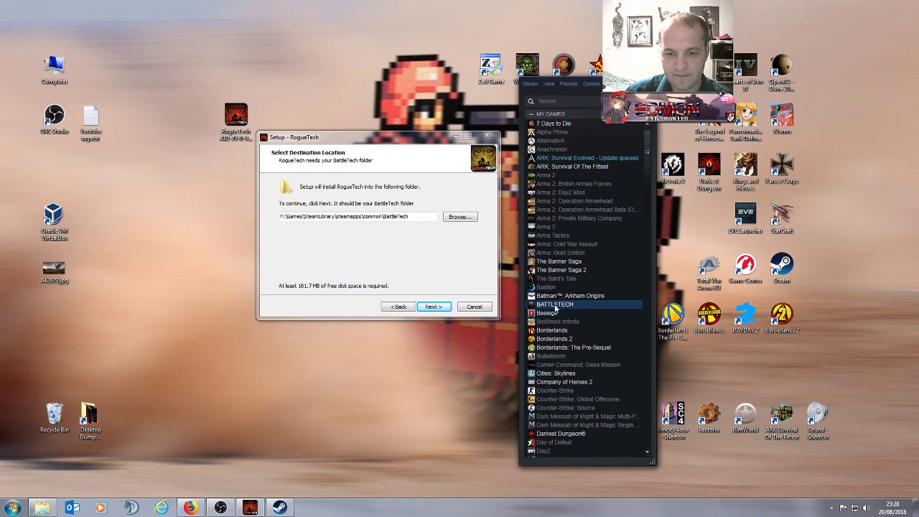
right_click(555, 305)
left_click(577, 451)
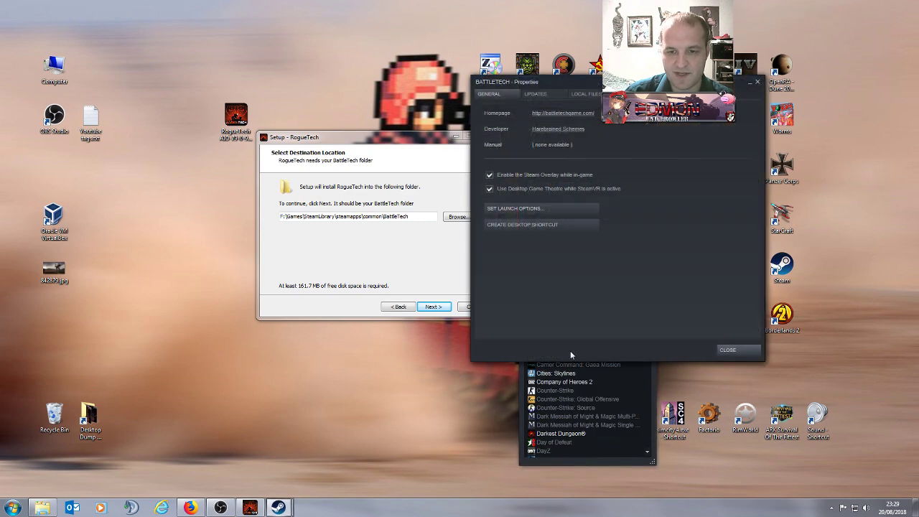
Browse BATTLETECH's local files to compare the folder's full path with the installer's destination, and close the folder and properties.
left_click(580, 96)
left_click(514, 132)
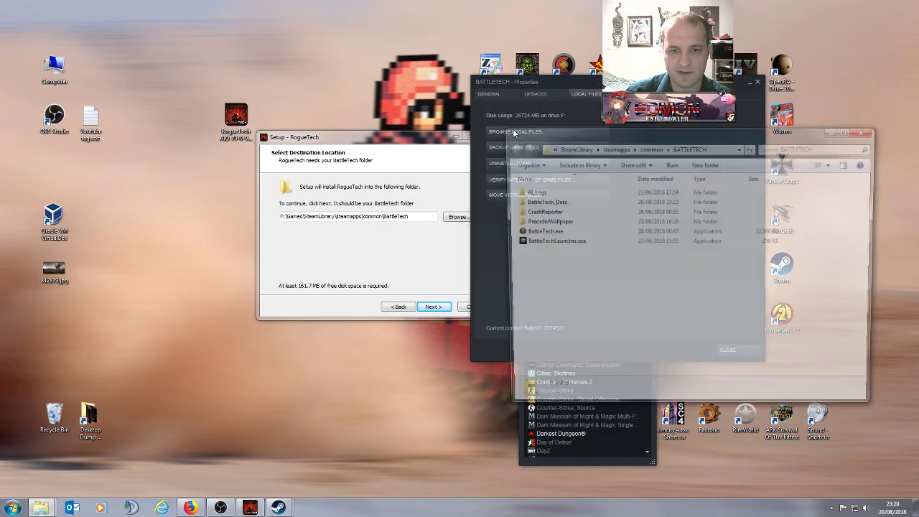
left_click(744, 142)
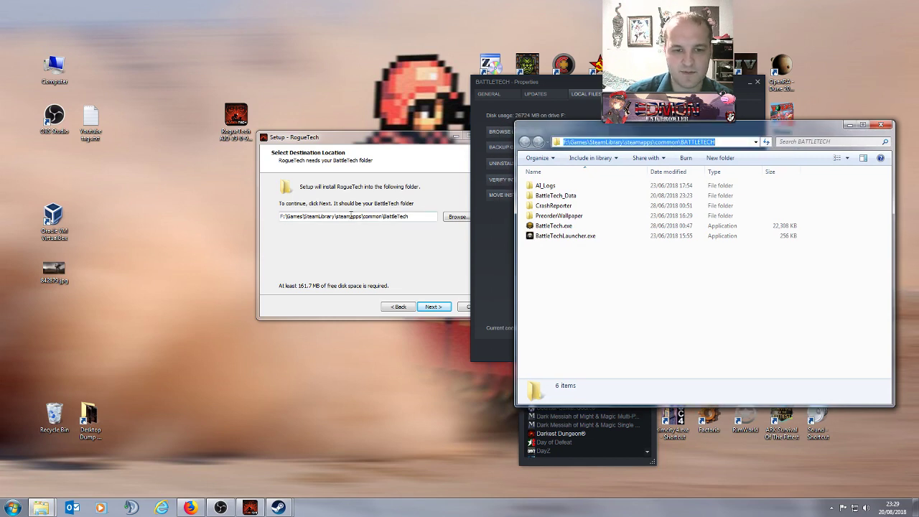
left_click(881, 125)
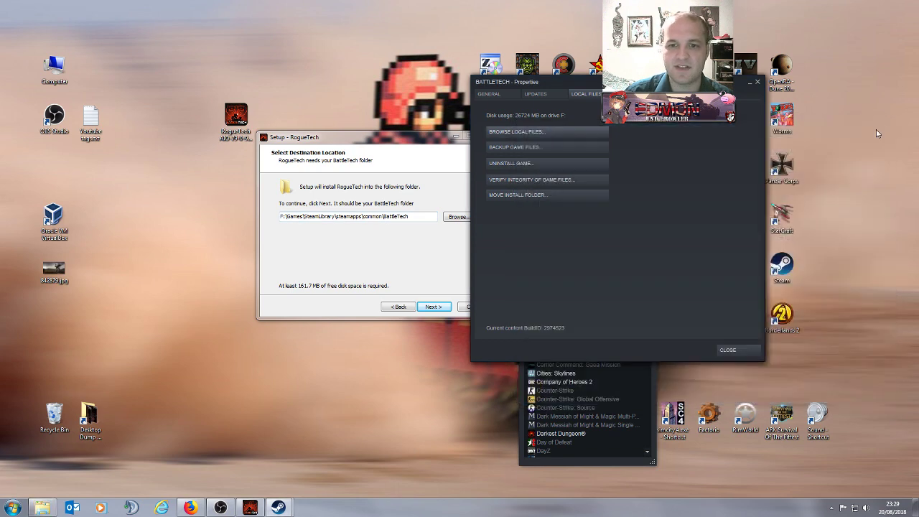
left_click(758, 82)
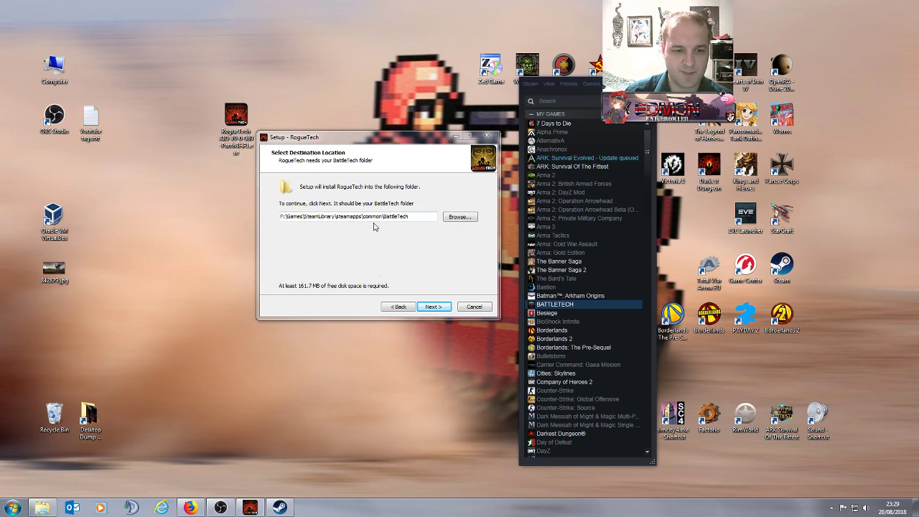
Accept the suggested BattleTech folder, and set up a Full installation with the "Clan Tech OPTIONAL!" component added.
left_click(425, 307)
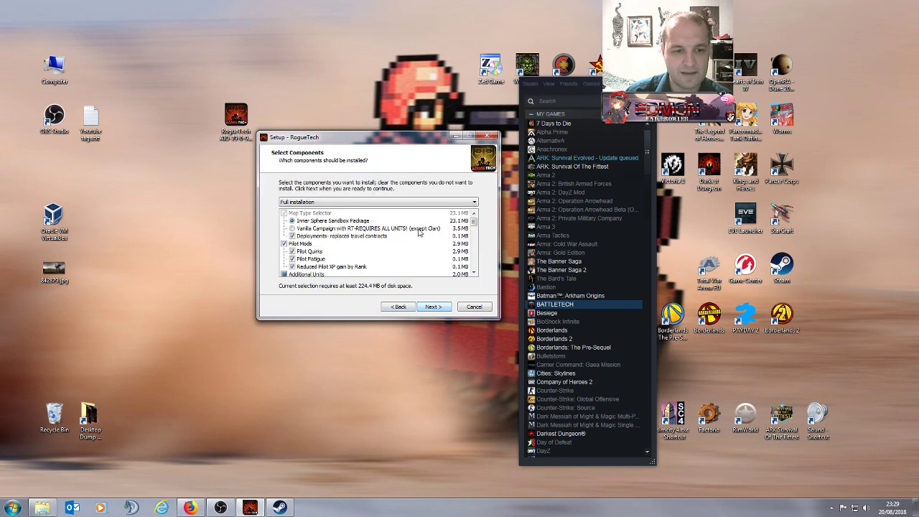
left_click_drag(404, 137, 402, 128)
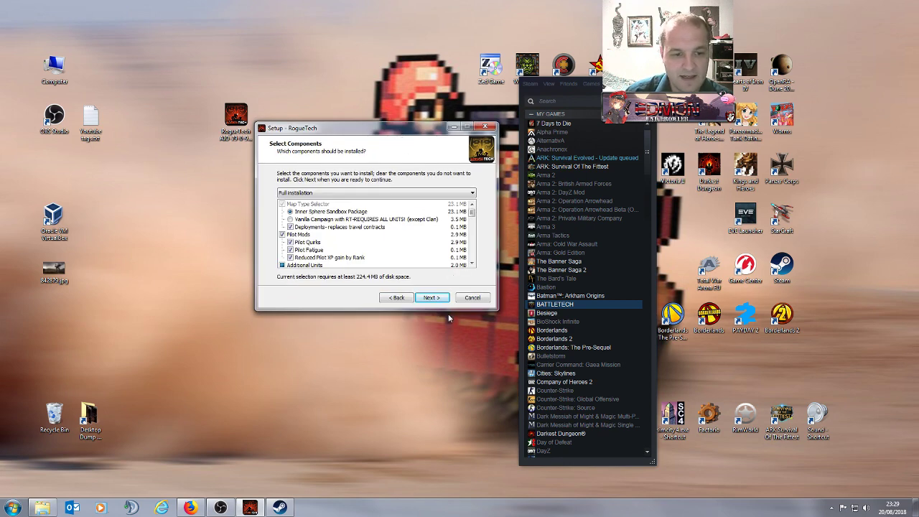
left_click(393, 193)
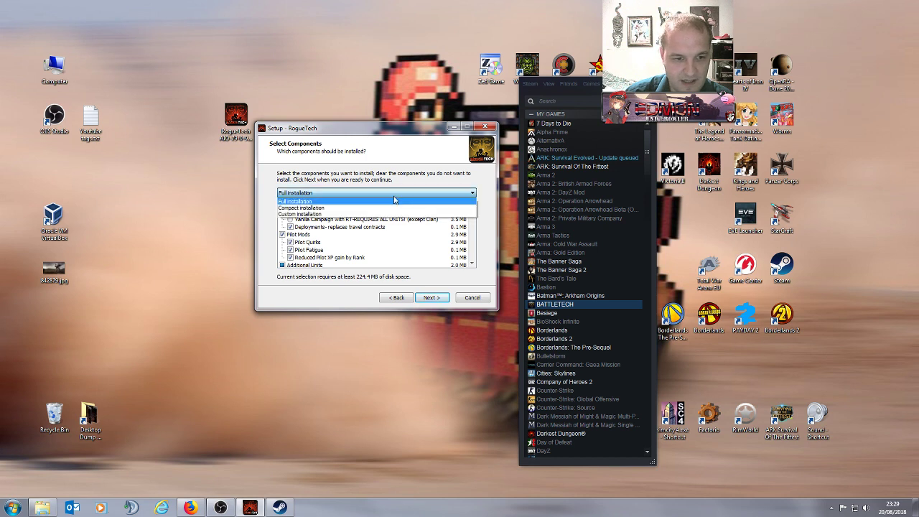
left_click(393, 200)
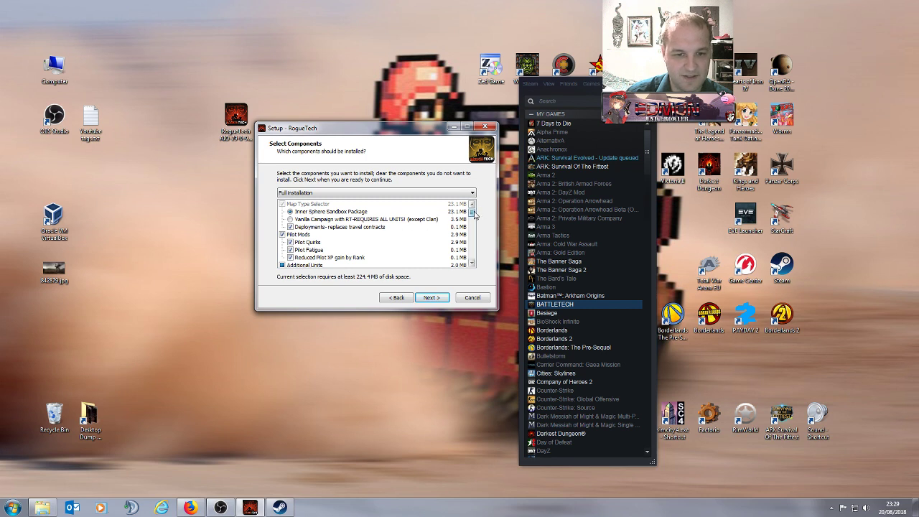
mouse_move(475, 215)
left_mouse_down()
mouse_move(485, 234)
mouse_move(479, 209)
mouse_move(472, 229)
left_mouse_up()
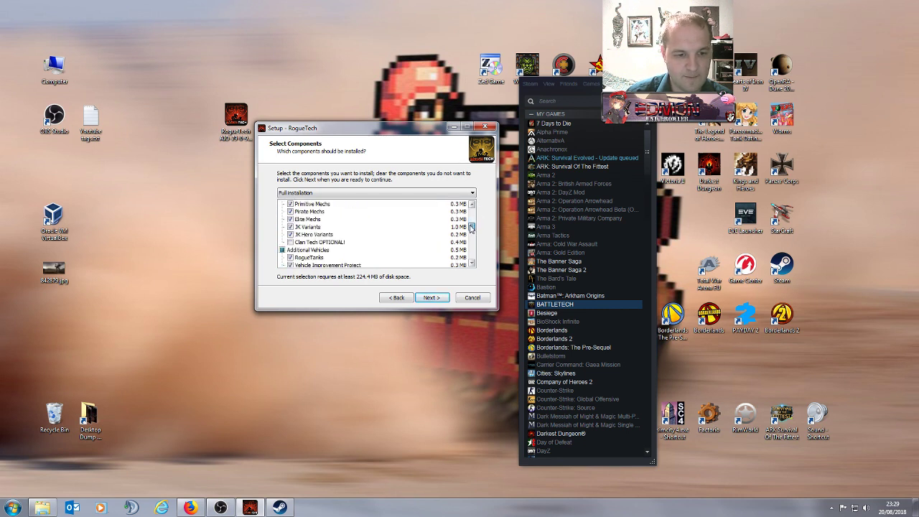
left_click(296, 242)
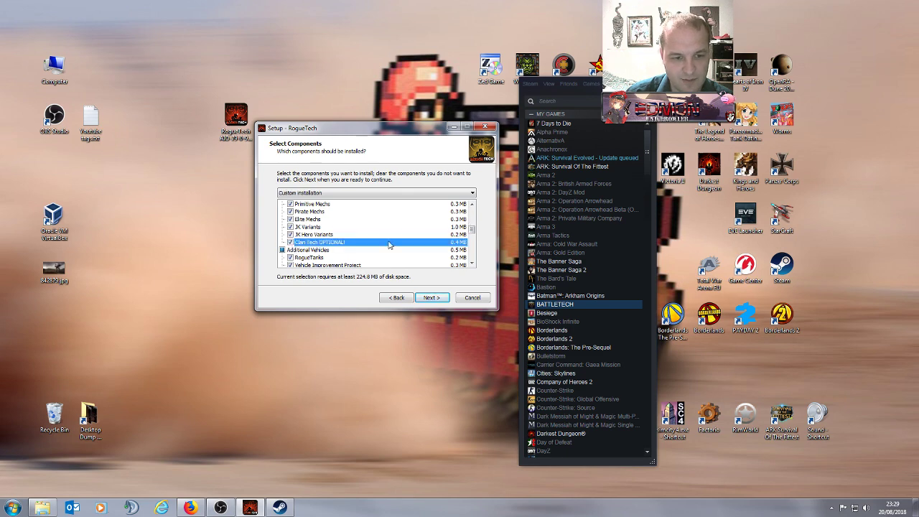
Add the "Clan Tanks REQUIRES CLANTECH" component under Additional Vehicles to the installation.
scroll(389, 244, "down", 3)
scroll(389, 245, "up", 1)
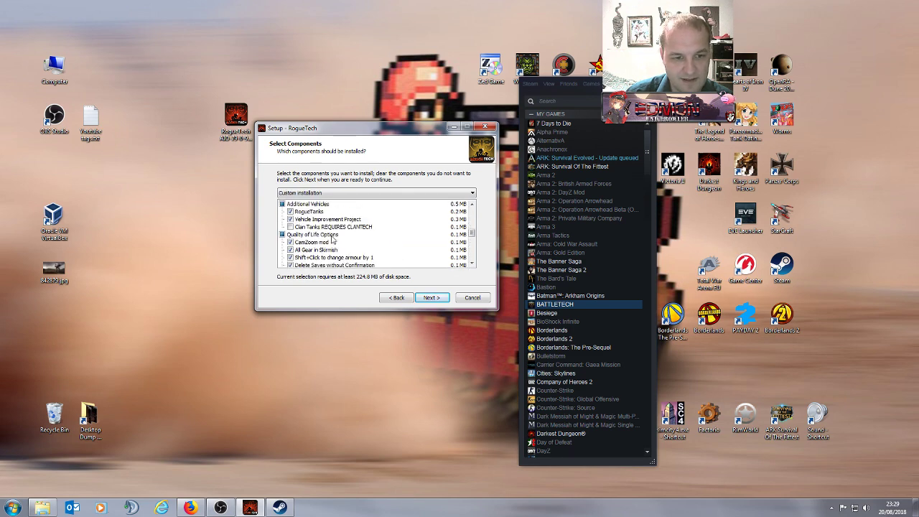
left_click(290, 234)
Review the component list, including the quality of life, emblem, FX, armor repair, map type and pilot options.
scroll(350, 230, "down", 3)
scroll(357, 228, "down", 1)
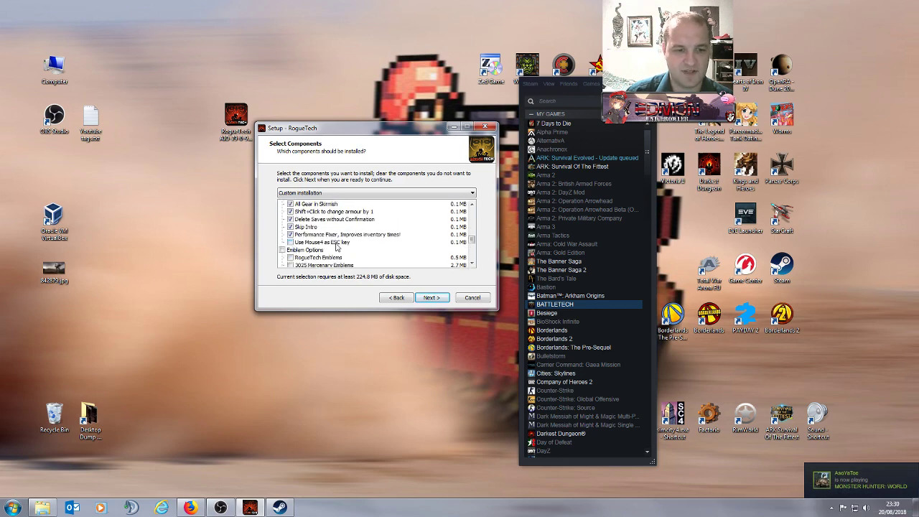
scroll(337, 247, "down", 1)
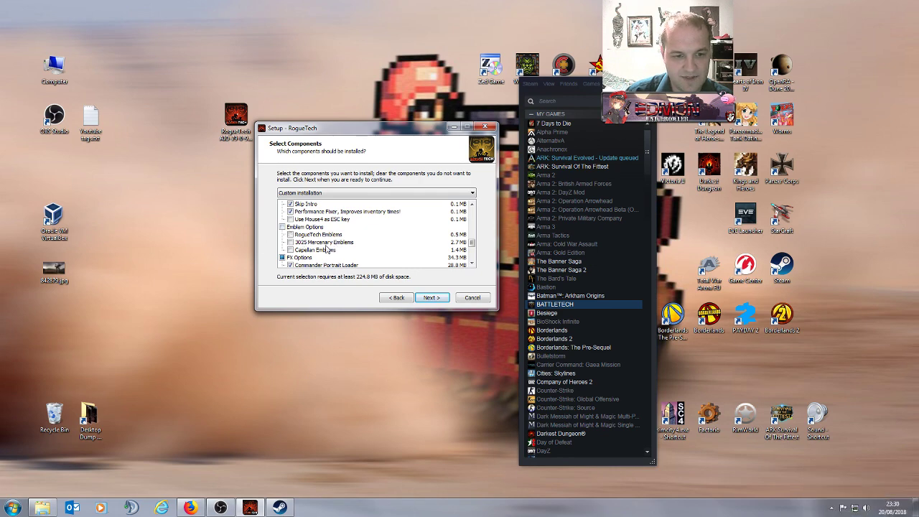
scroll(303, 246, "down", 3)
scroll(316, 247, "up", 2)
scroll(316, 246, "down", 1)
left_click(289, 226)
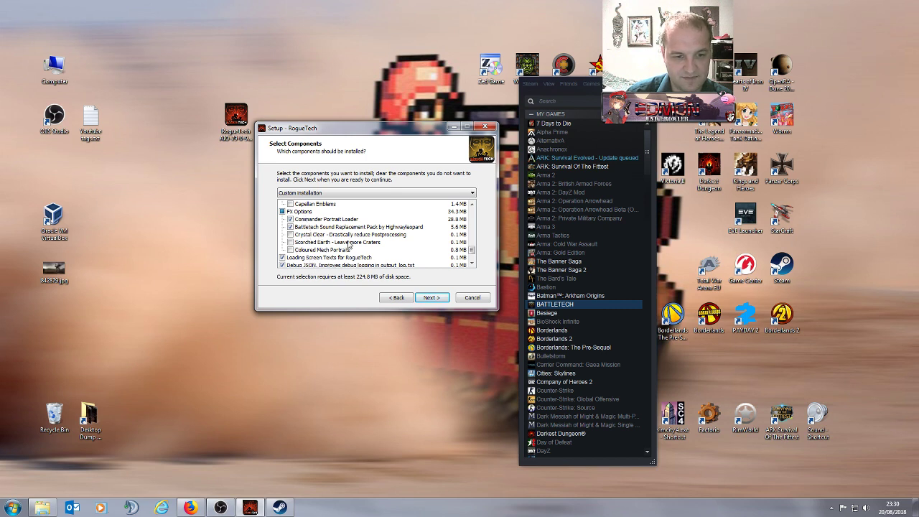
scroll(367, 237, "down", 3)
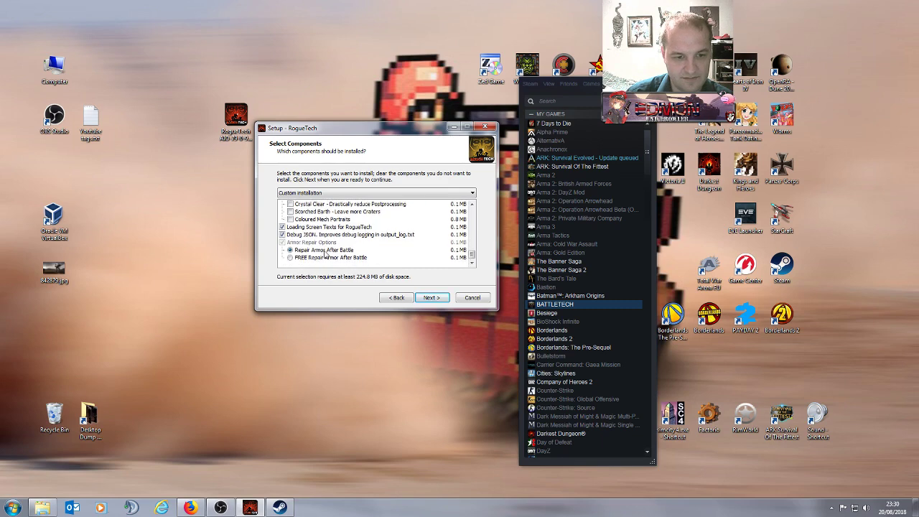
scroll(352, 247, "up", 10)
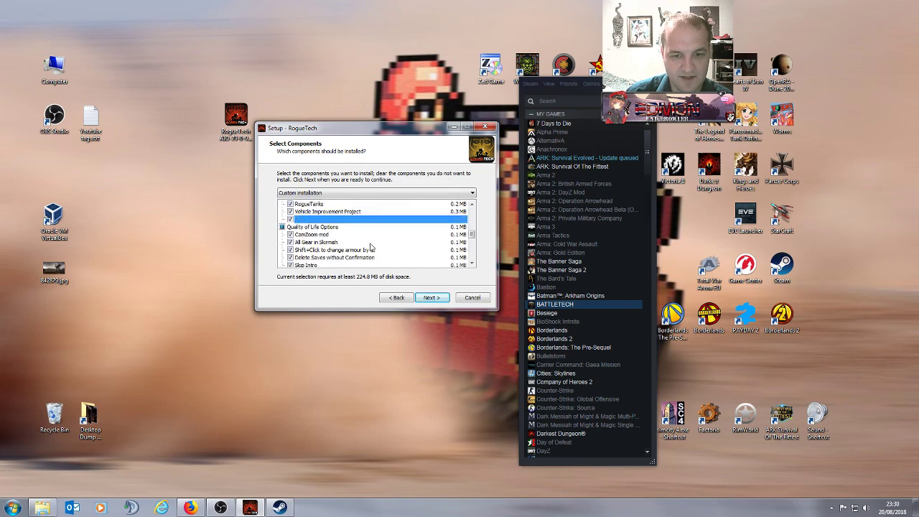
scroll(371, 247, "up", 1)
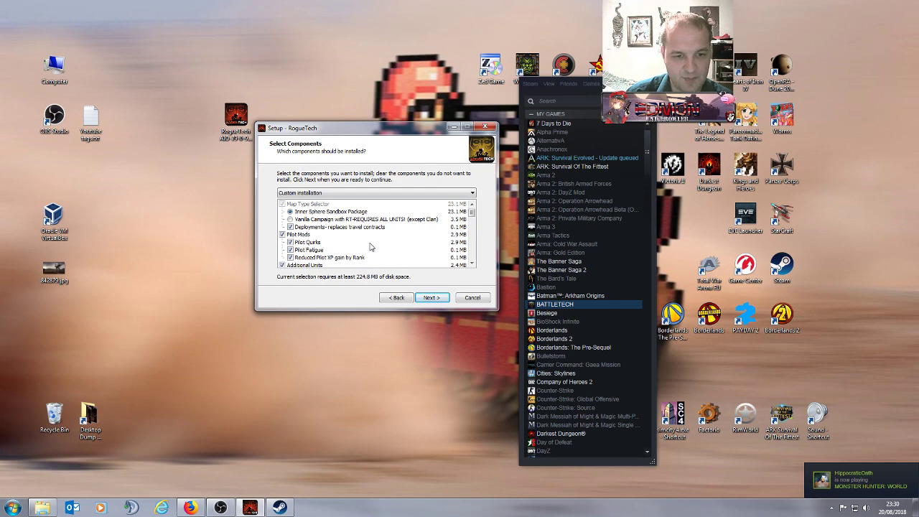
scroll(371, 247, "down", 3)
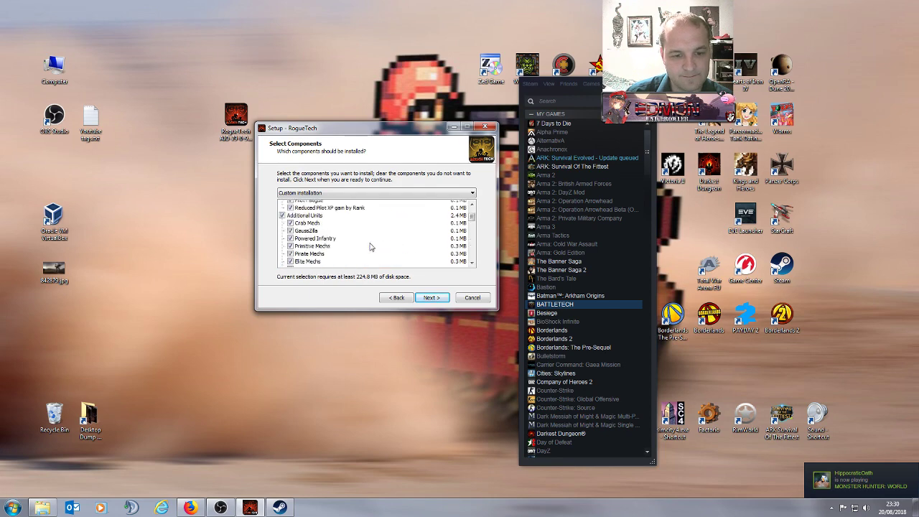
scroll(370, 246, "up", 3)
Continue to the additional tasks and set the previous-install cleanup to only "Remove Mods folder (RECOMMENDED!)".
left_click(433, 298)
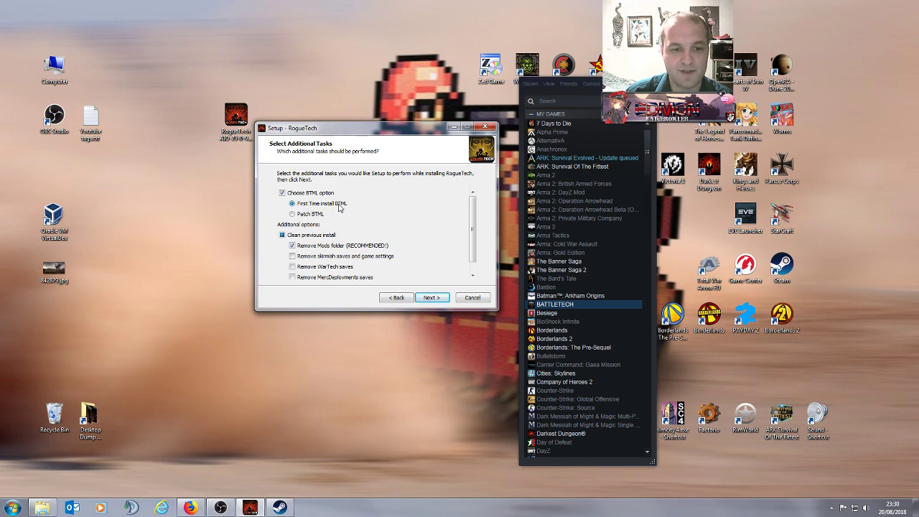
scroll(387, 227, "down", 1)
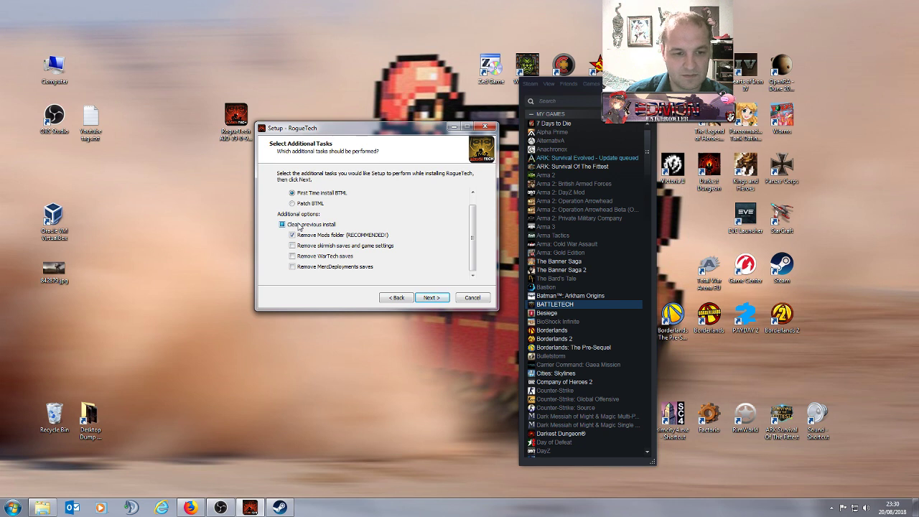
left_click(298, 226)
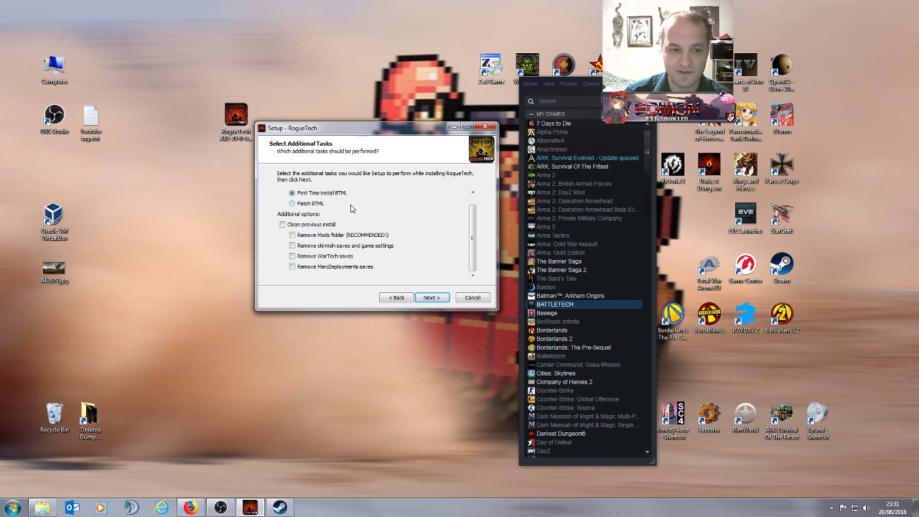
left_click(301, 224)
left_click(300, 235)
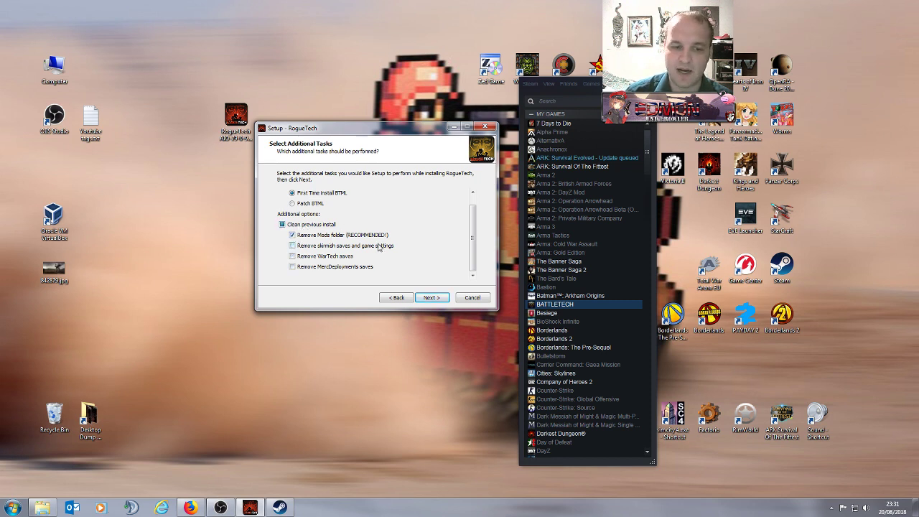
Install RogueTech with the chosen tasks and finish the setup wizard without opening the NexusMods articles.
left_click(431, 297)
left_click(422, 300)
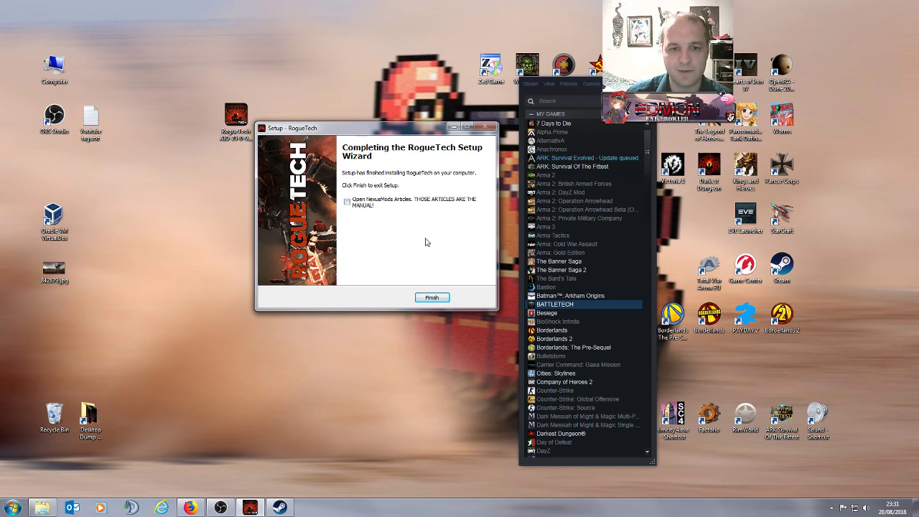
left_click(438, 298)
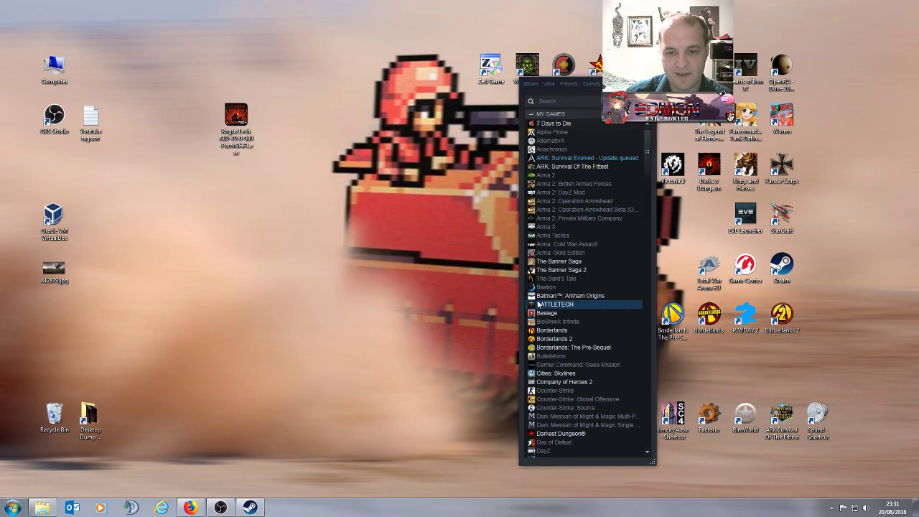
Launch BATTLETECH from the Steam library and begin a new Sandbox game.
right_click(544, 303)
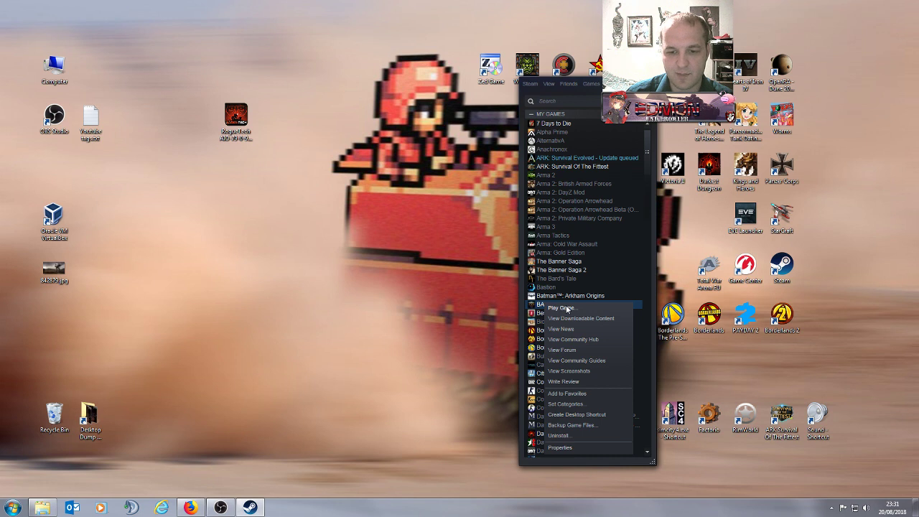
left_click(567, 308)
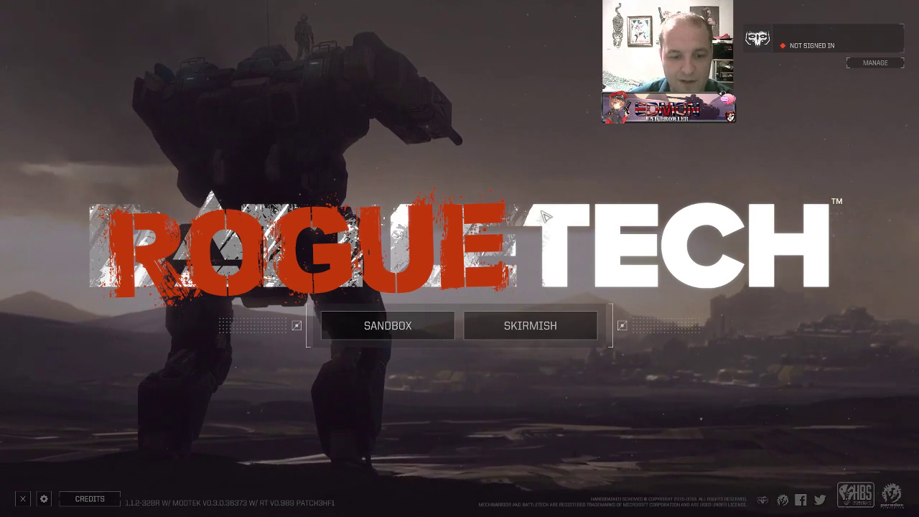
left_click(380, 327)
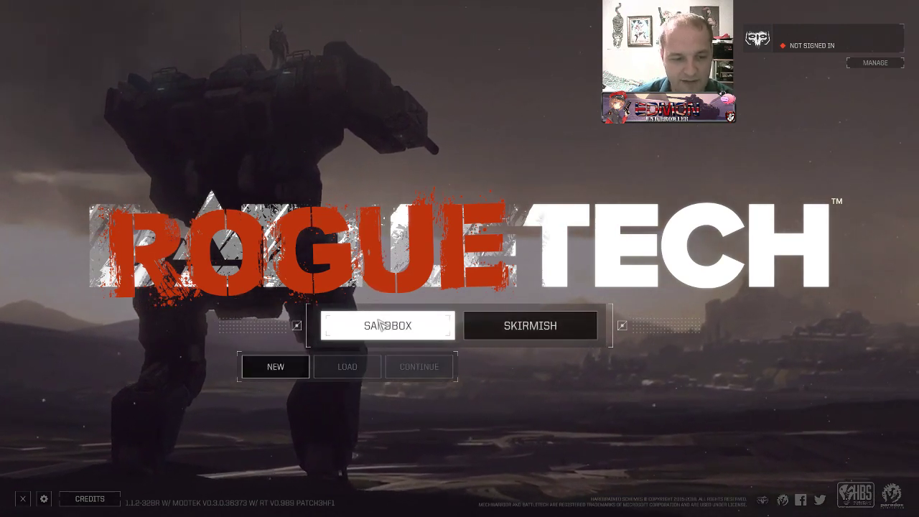
left_click(301, 375)
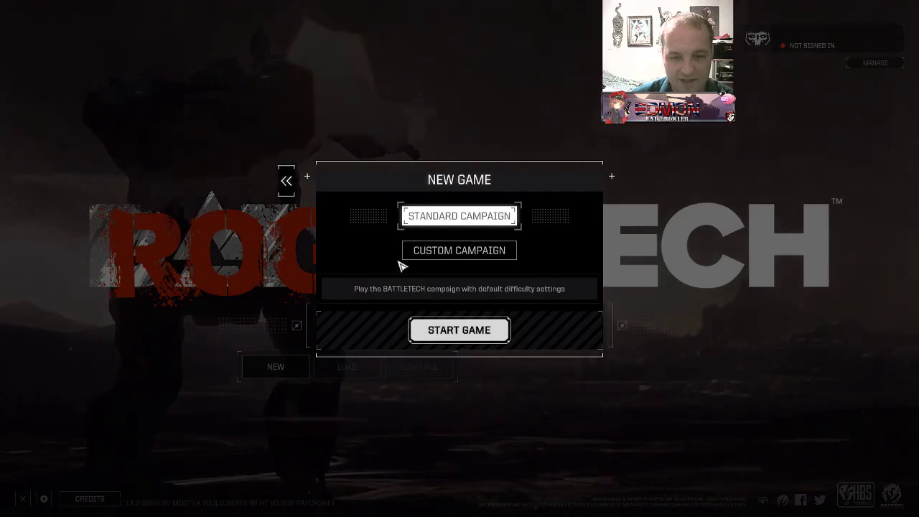
Choose Custom Campaign for the new game and proceed to its difficulty settings.
left_click(422, 260)
left_click(438, 215)
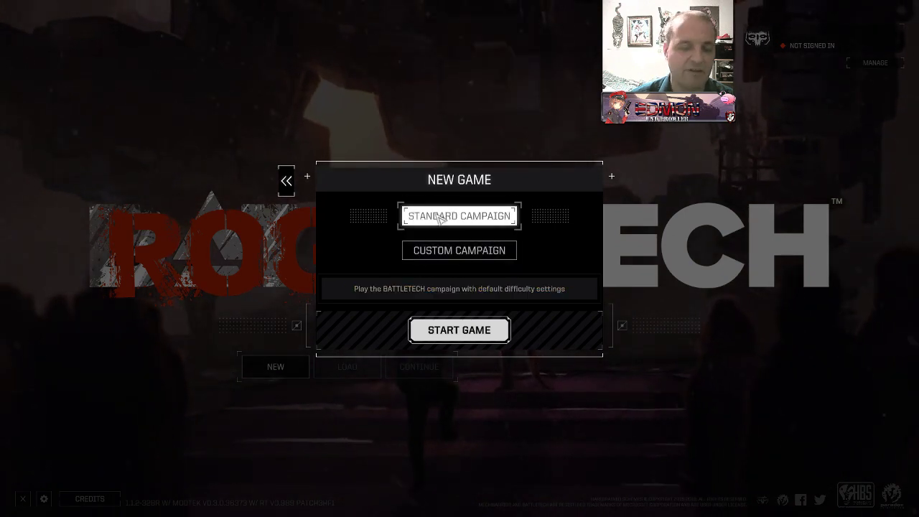
left_click(481, 251)
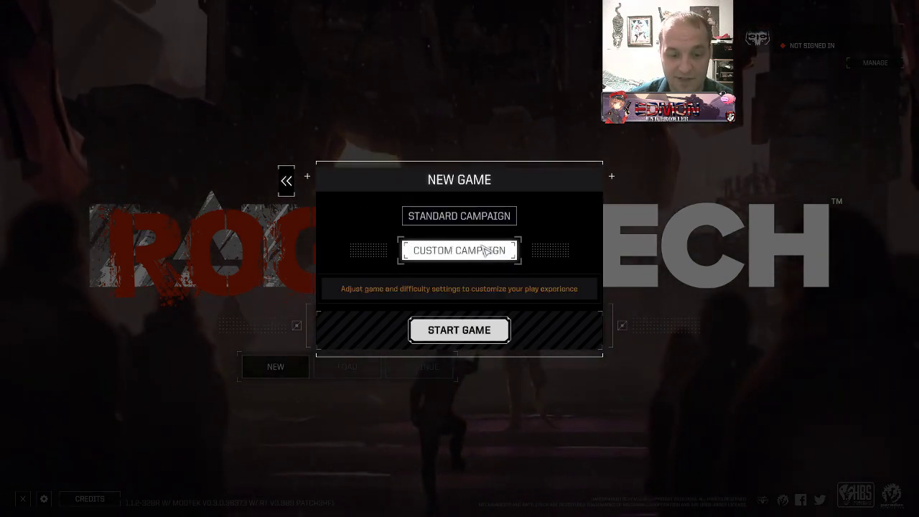
left_click(480, 332)
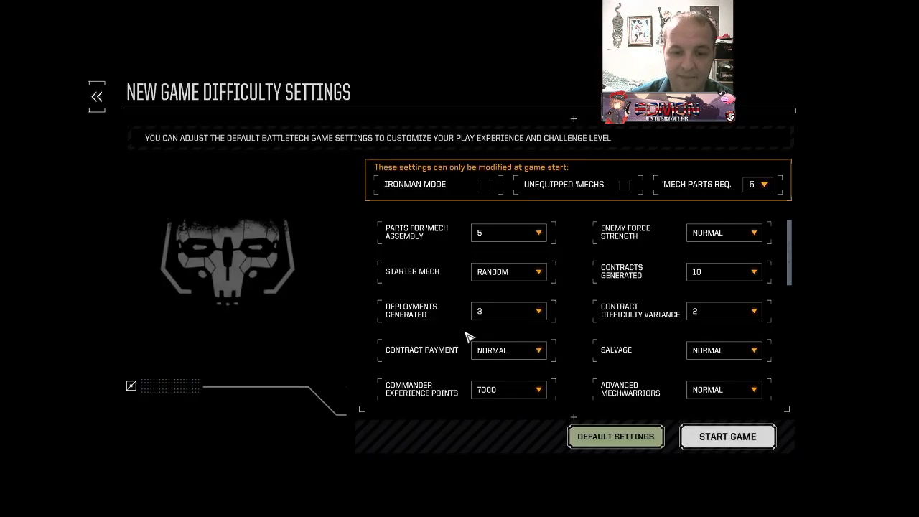
Set both 'Mech Parts Req. and Parts for 'Mech Assembly to 8, and enable Unequipped 'Mechs and Ironman Mode.
scroll(639, 352, "down", 5)
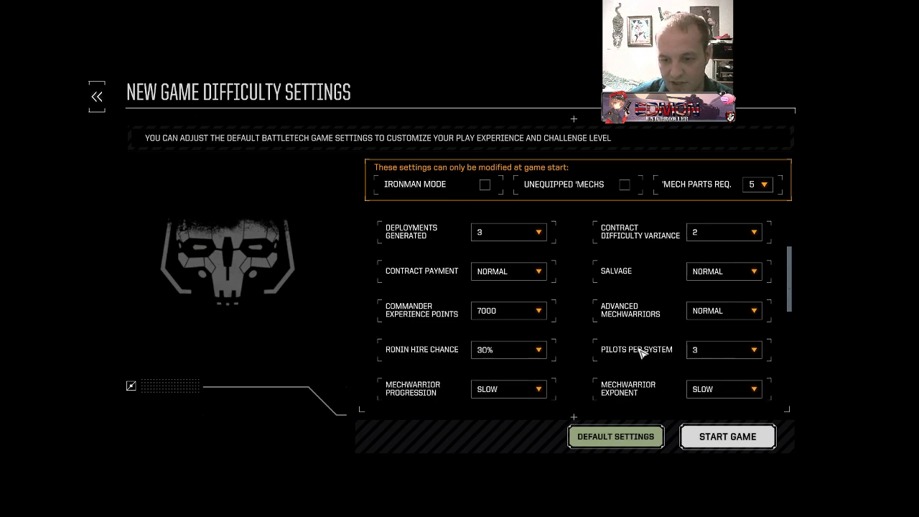
scroll(641, 352, "down", 1)
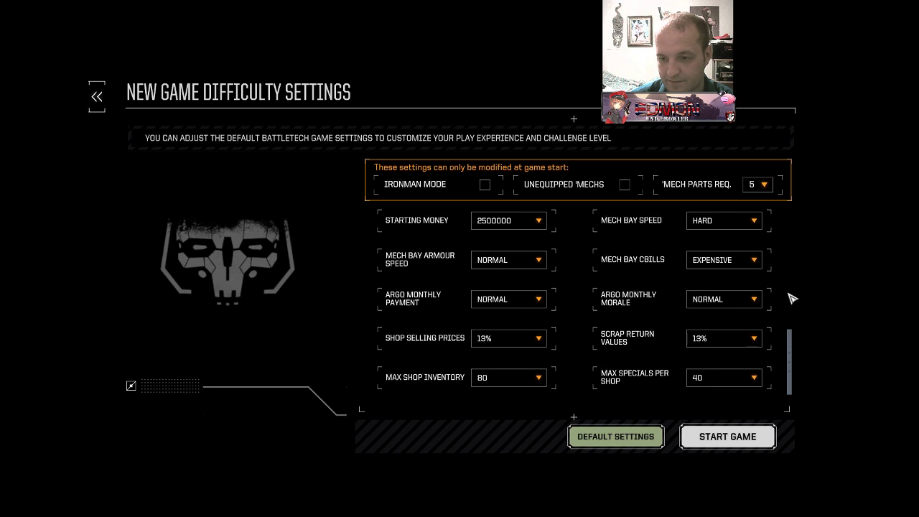
scroll(675, 311, "up", 6)
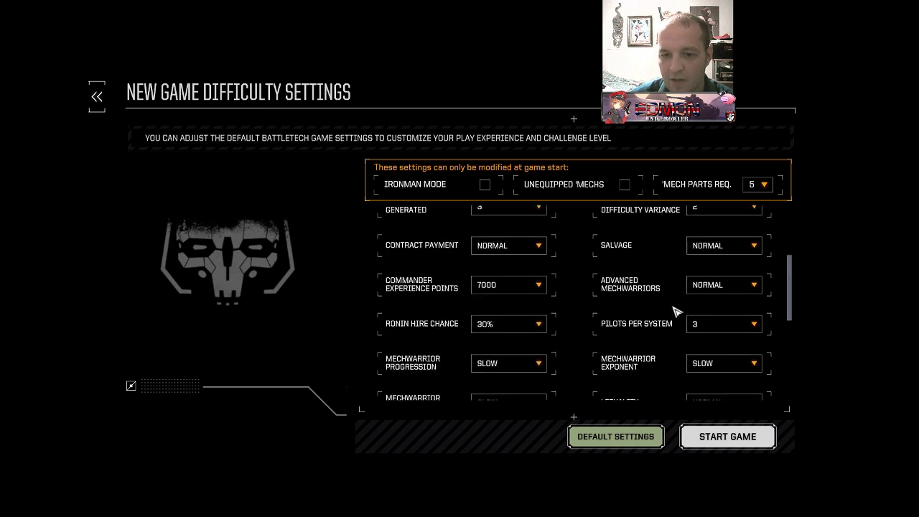
left_click(767, 184)
left_click(758, 228)
left_click(522, 230)
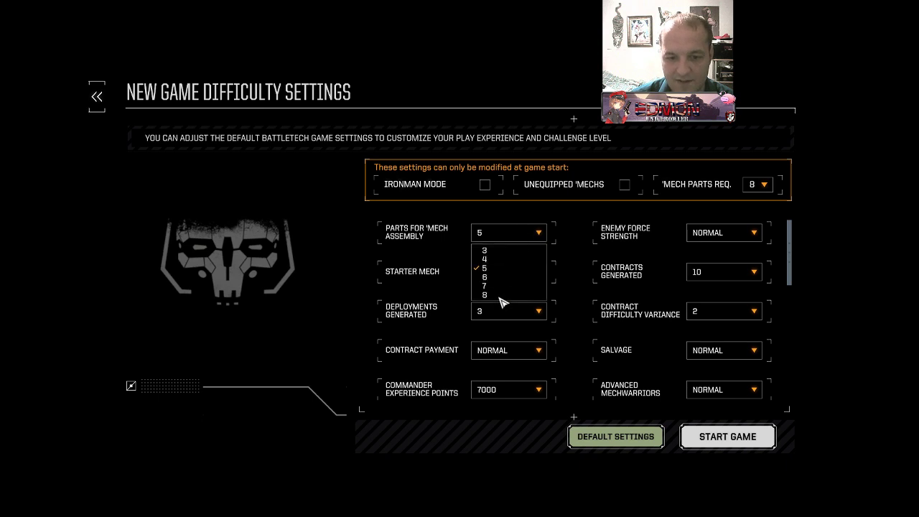
left_click(503, 300)
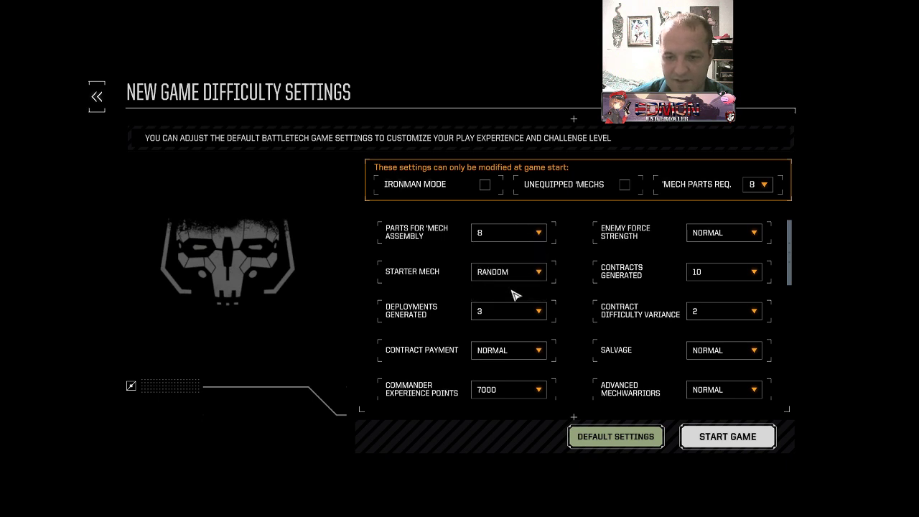
left_click(624, 184)
left_click(484, 184)
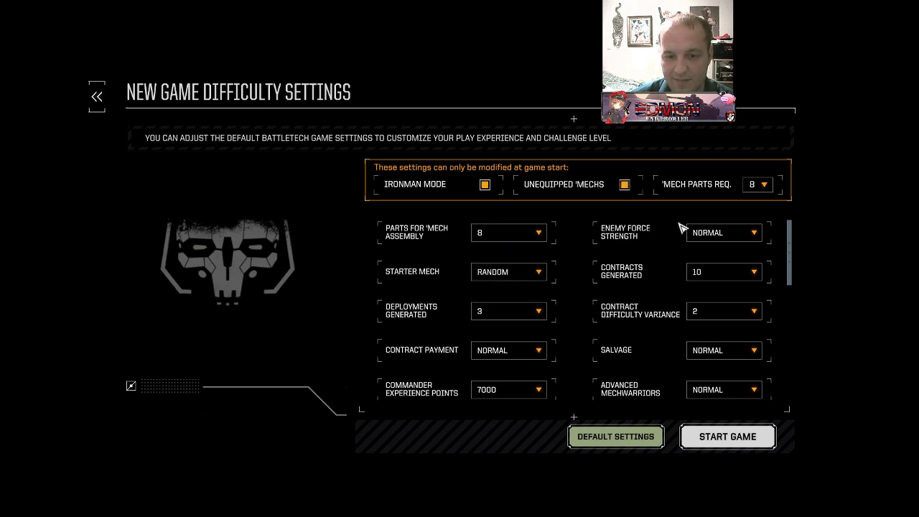
Set Enemy Force Strength to VERYHARD and Contracts Generated to 4.
left_click(707, 232)
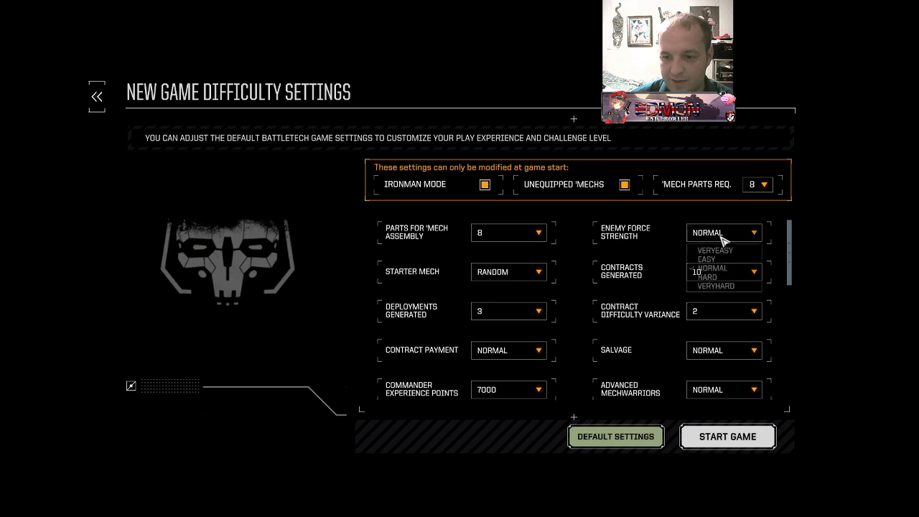
left_click(713, 287)
left_click(711, 277)
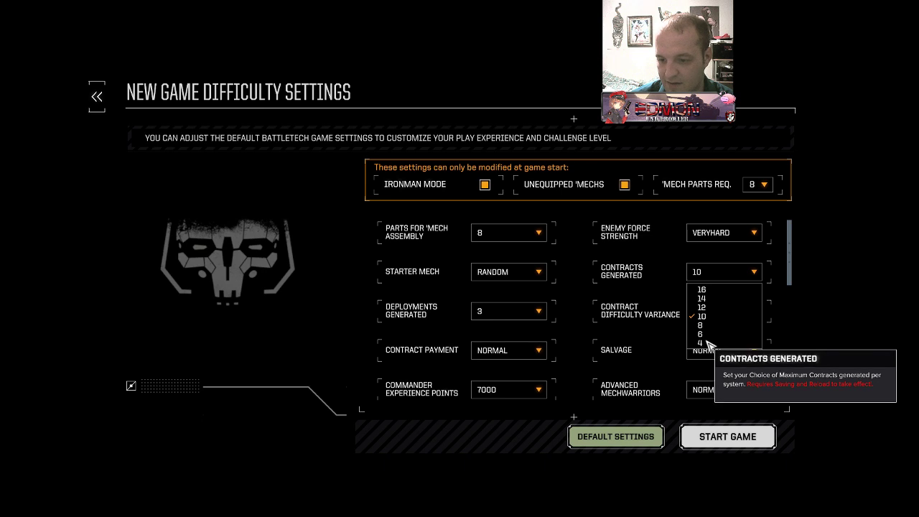
left_click(706, 343)
Look through the Contract Difficulty Variance choices and set it to 0.
left_click(711, 310)
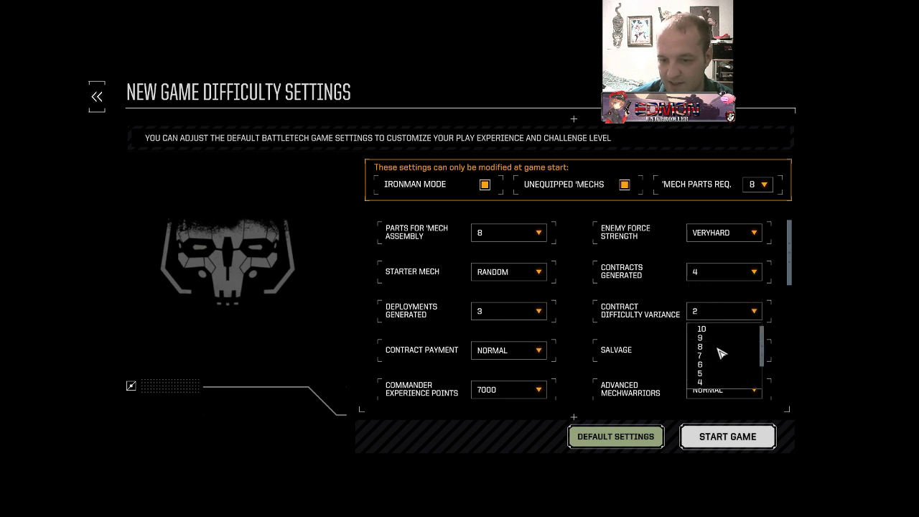
scroll(722, 353, "down", 1)
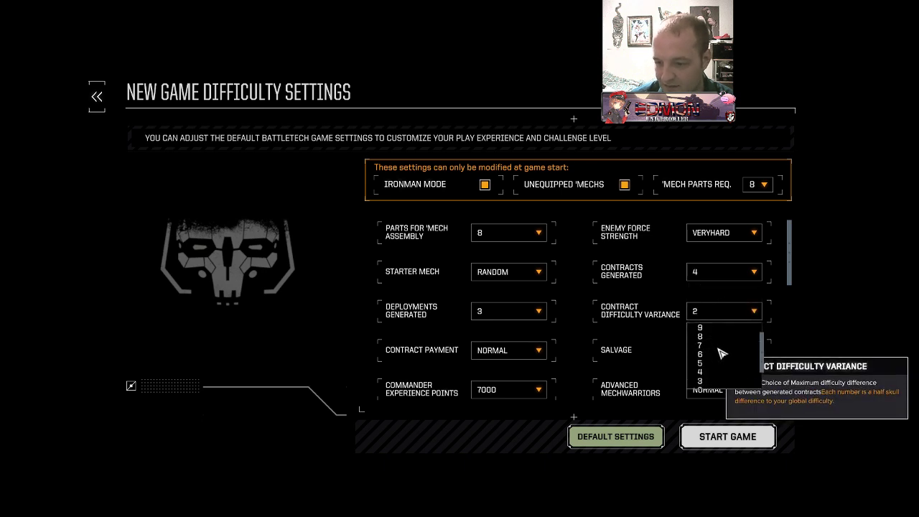
scroll(744, 333, "down", 1)
left_click(757, 313)
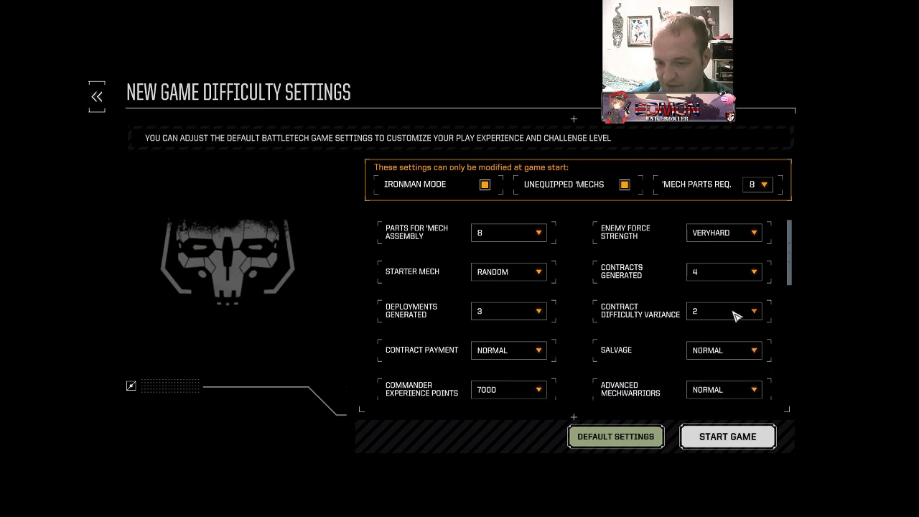
left_click(733, 312)
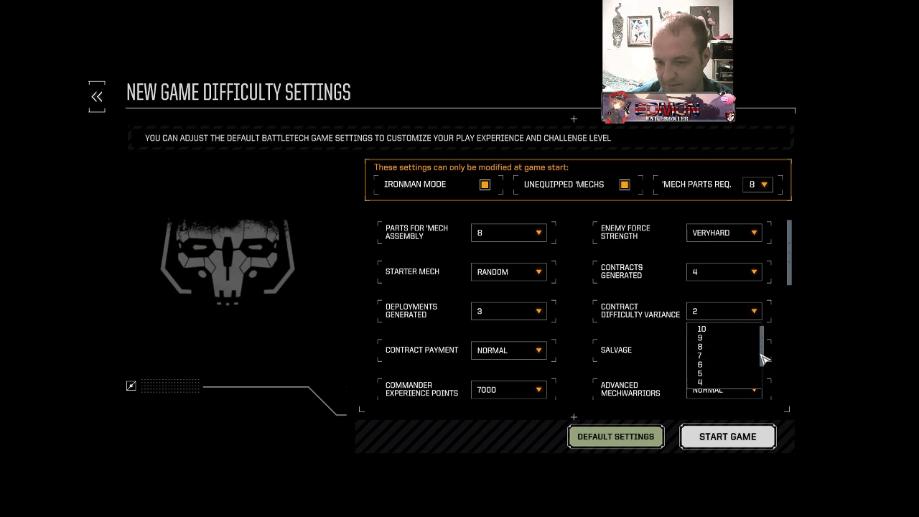
scroll(747, 368, "down", 2)
scroll(746, 369, "down", 2)
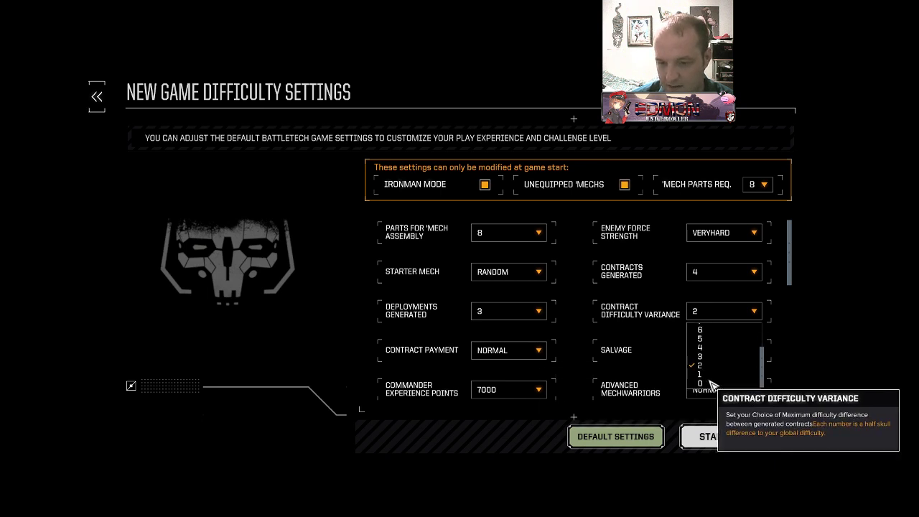
scroll(707, 380, "up", 1)
scroll(708, 383, "up", 3)
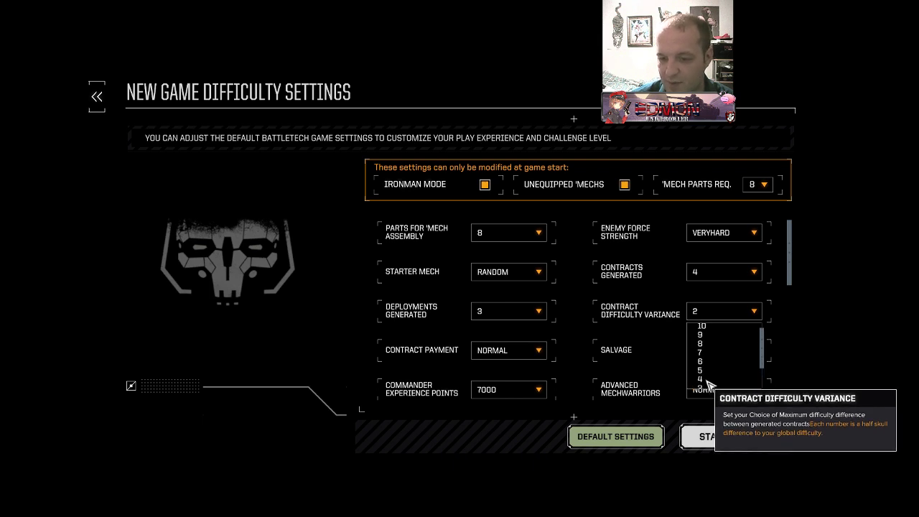
left_click_drag(764, 349, 761, 359)
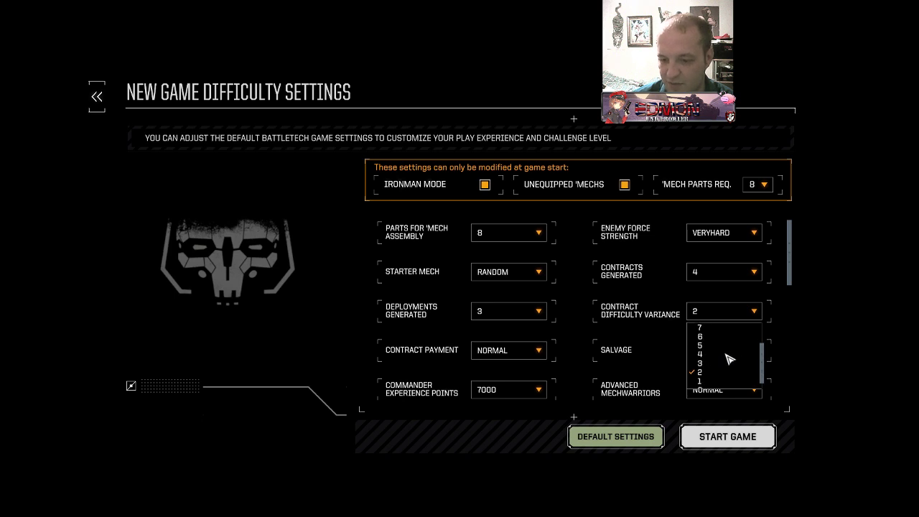
scroll(729, 359, "down", 1)
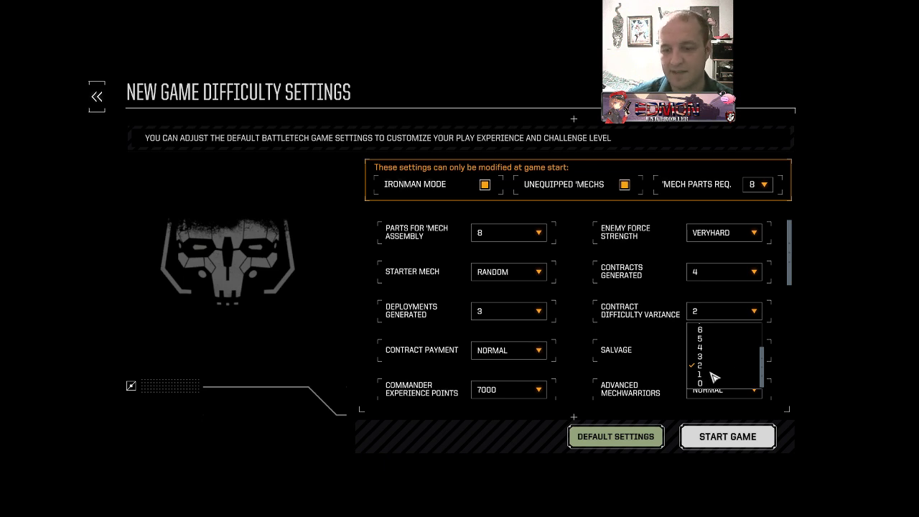
scroll(721, 367, "up", 2)
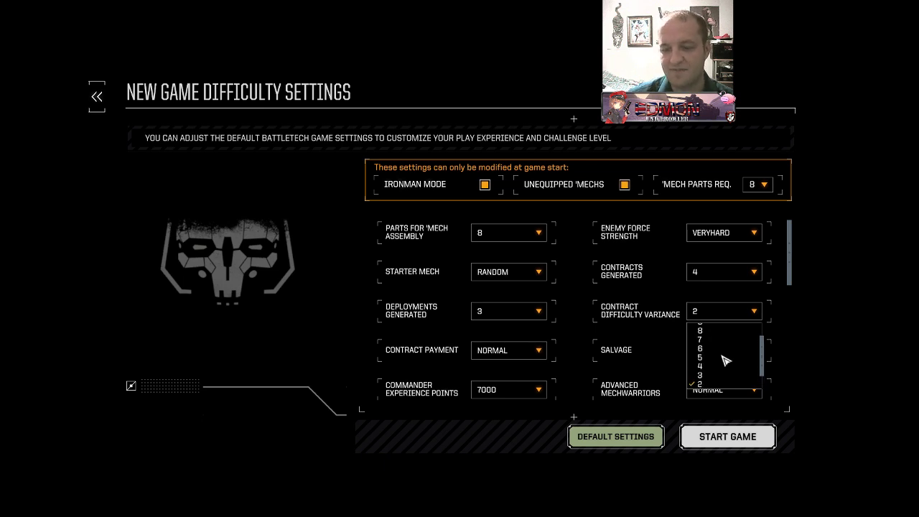
scroll(725, 360, "up", 1)
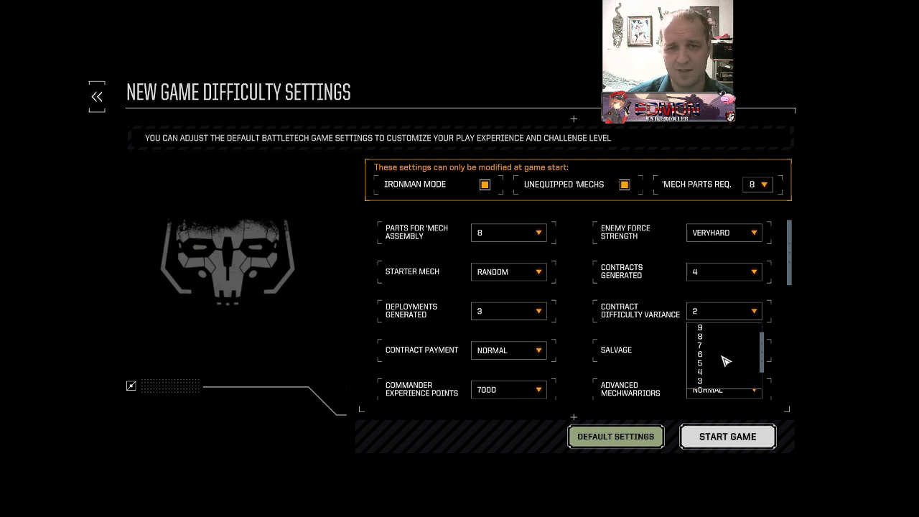
scroll(725, 360, "up", 1)
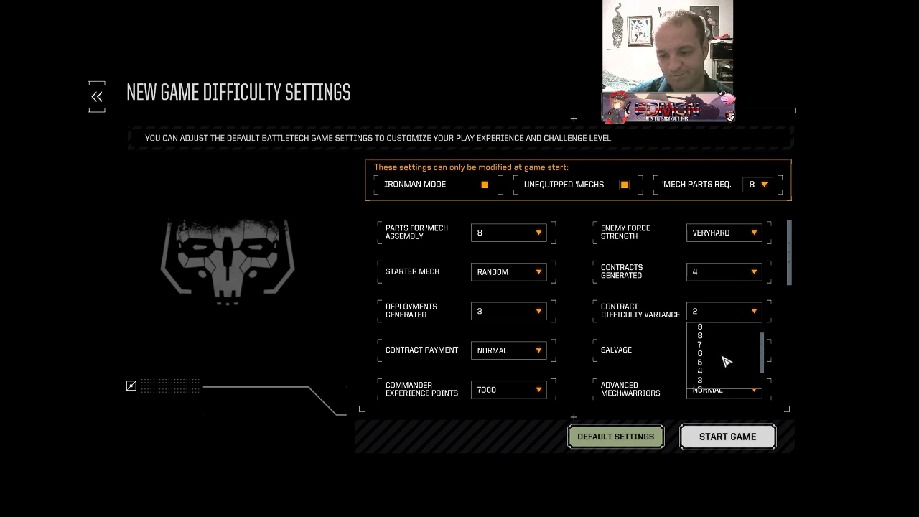
left_click_drag(762, 359, 770, 391)
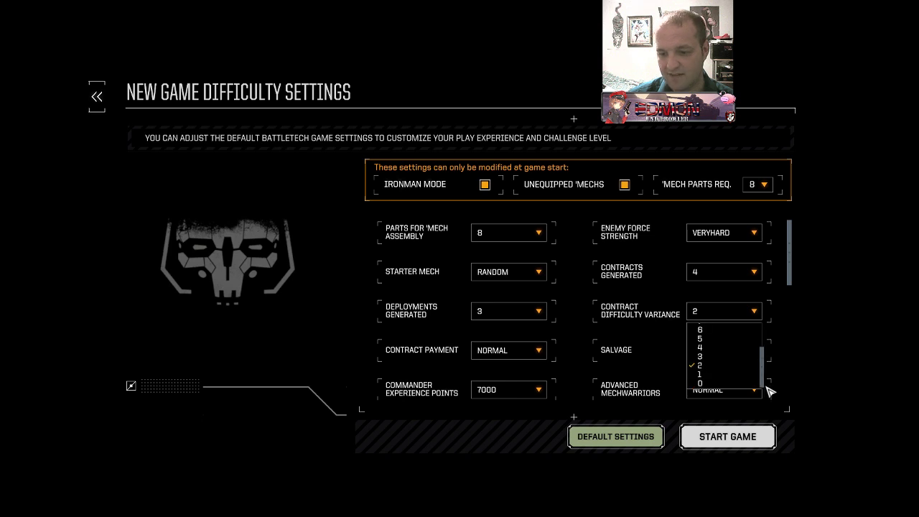
left_click(700, 384)
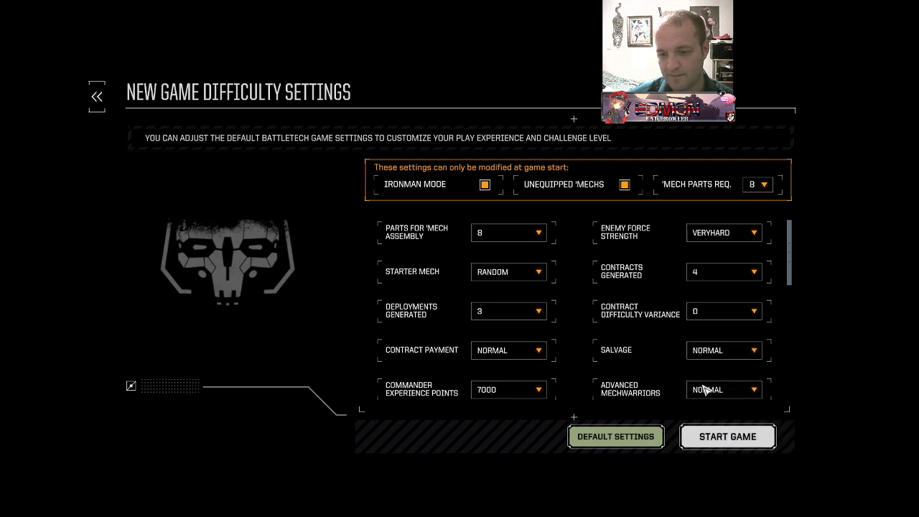
Set Contract Difficulty Variance to 10 and Deployments Generated to 2.
left_click(720, 319)
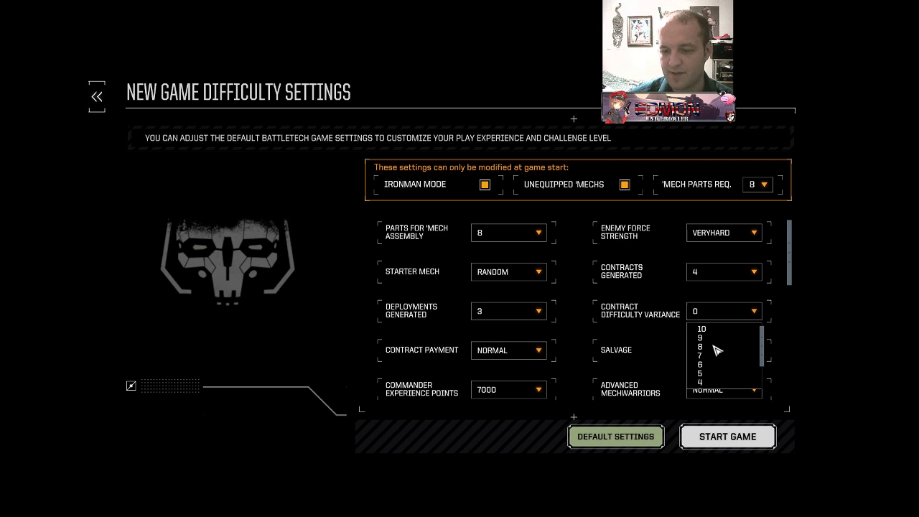
left_click(701, 329)
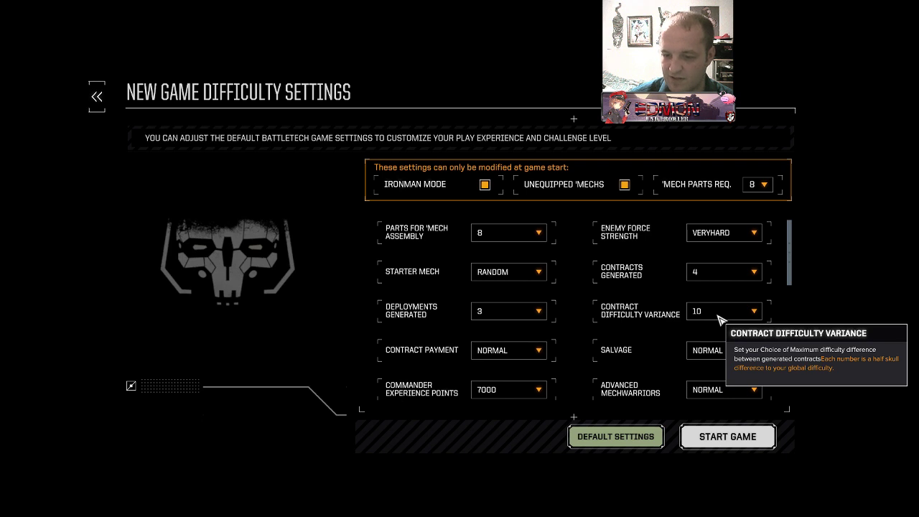
left_click(514, 318)
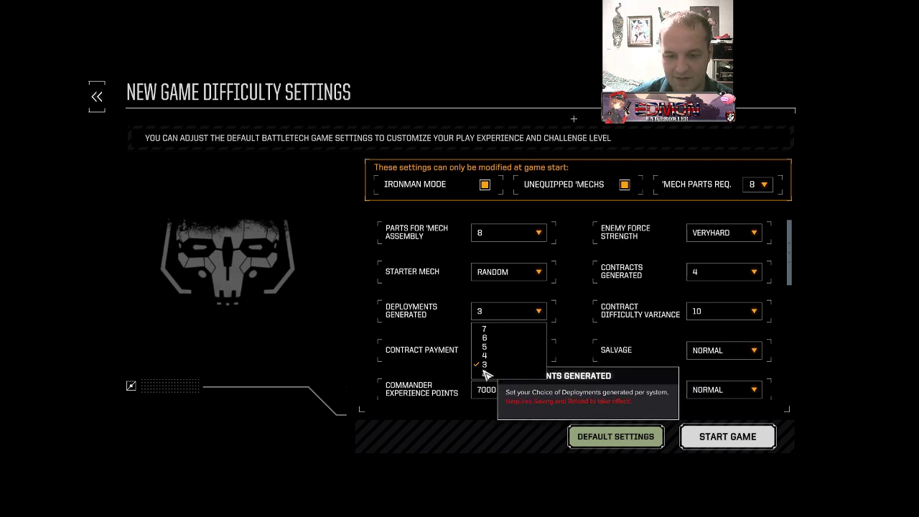
left_click(485, 374)
Set Contract Payment to CHEAPSKATE and Salvage to STINGY.
left_click(516, 351)
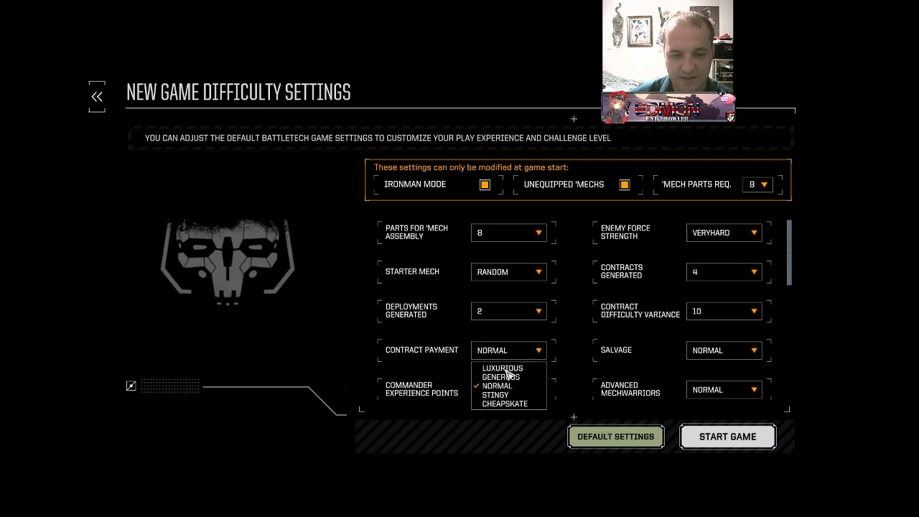
left_click(515, 406)
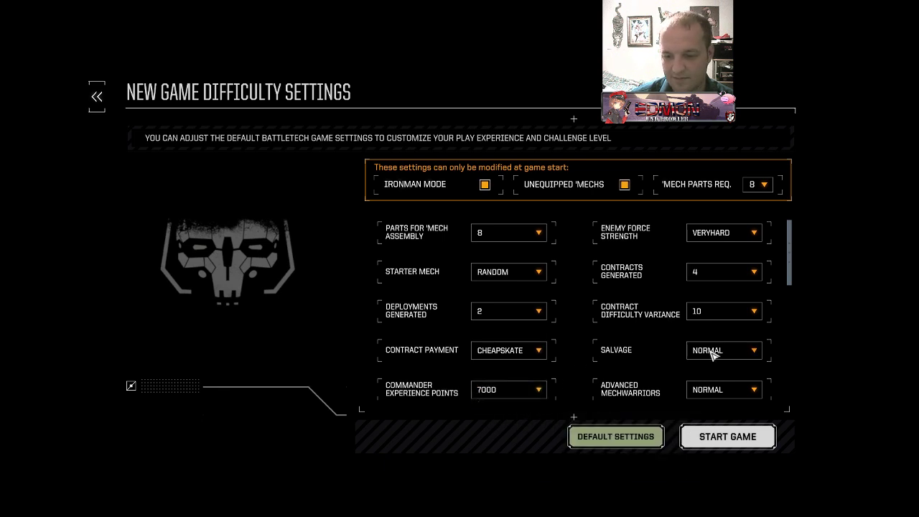
left_click(731, 357)
left_click(717, 386)
Set Advanced MechWarriors to RARE and Commander Experience Points to 1750.
left_click(720, 390)
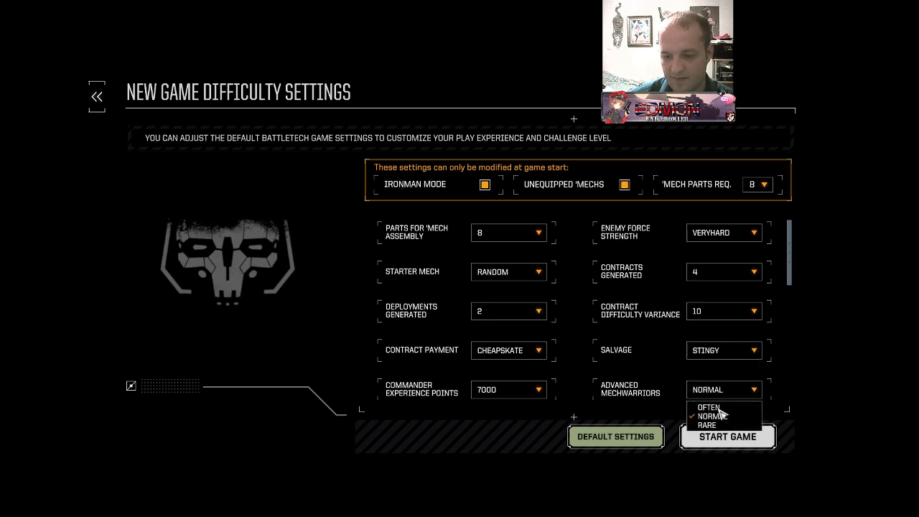
left_click(790, 280)
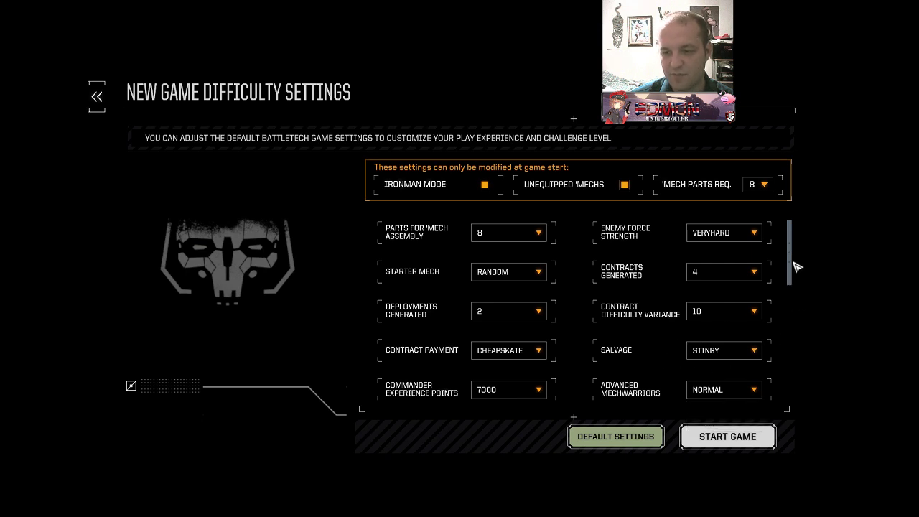
scroll(793, 271, "down", 1)
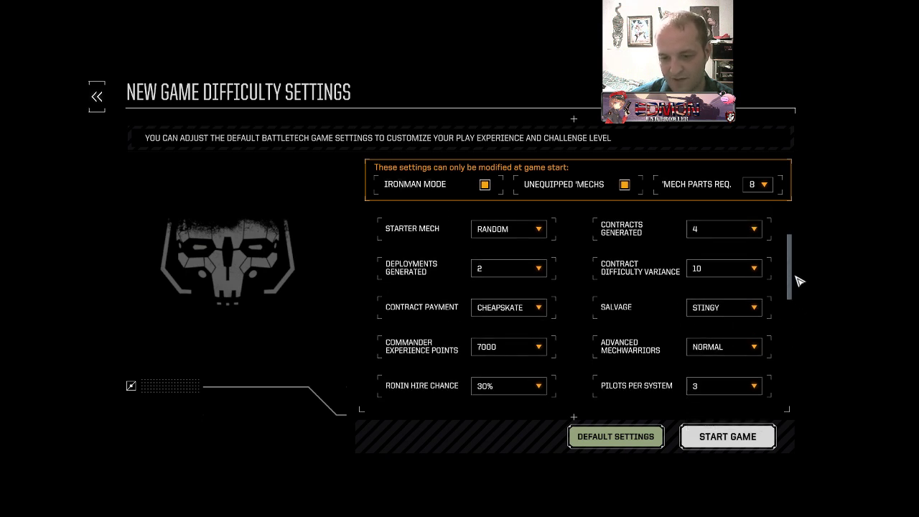
left_click(730, 347)
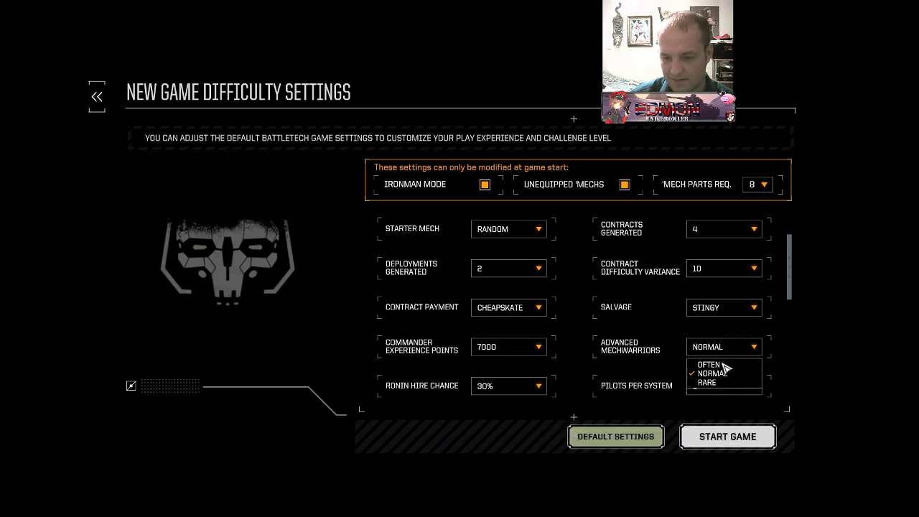
left_click(706, 382)
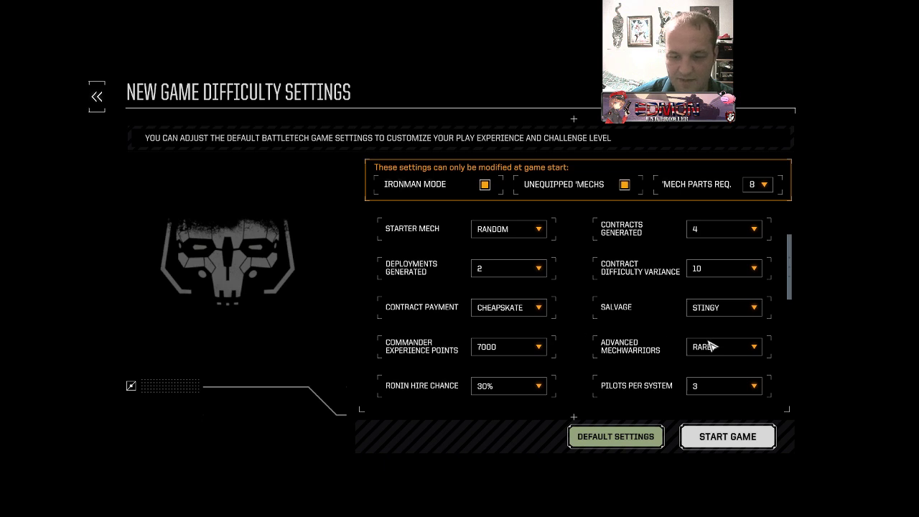
left_click(530, 347)
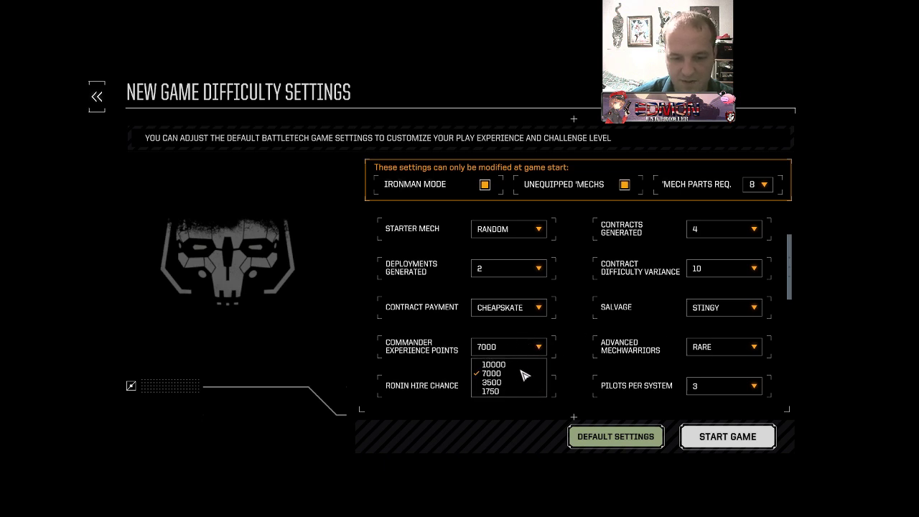
left_click(496, 391)
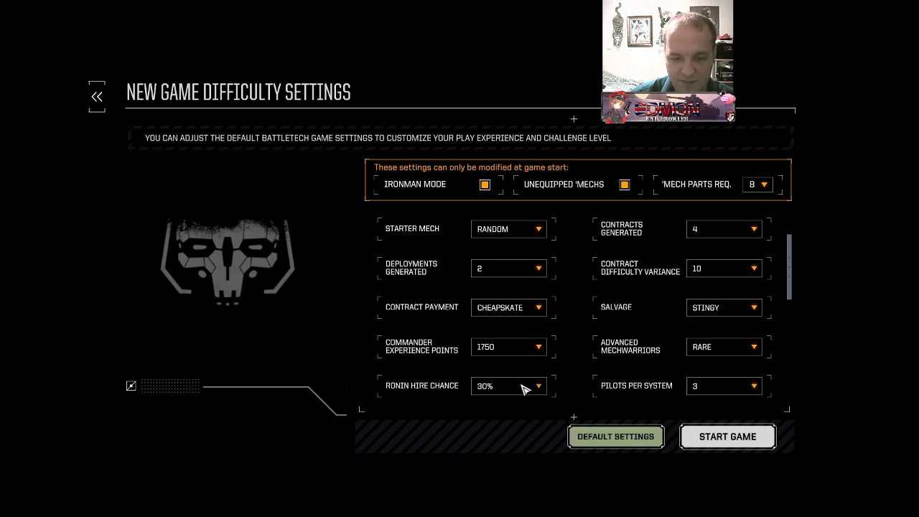
Set Ronin Hire Chance to NEVER in the difficulty settings.
left_click(525, 387)
scroll(543, 431, "down", 1)
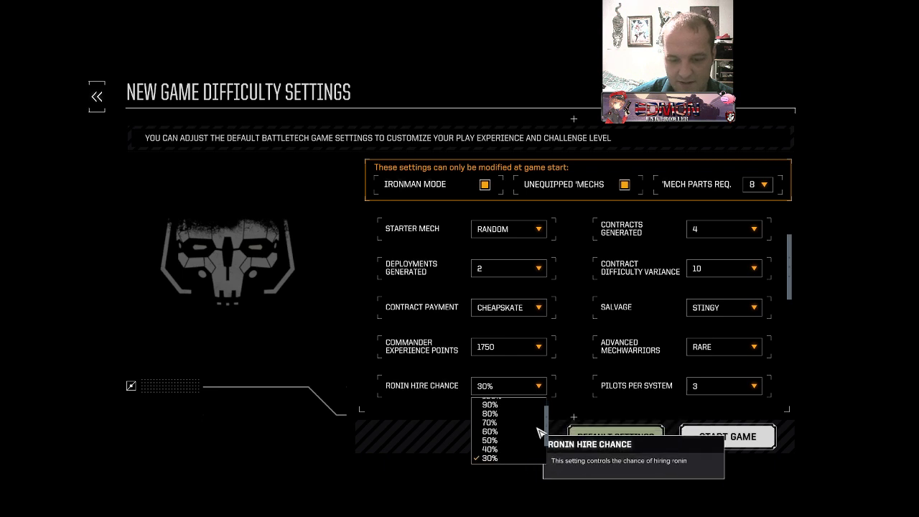
scroll(533, 446, "down", 1)
scroll(534, 449, "down", 2)
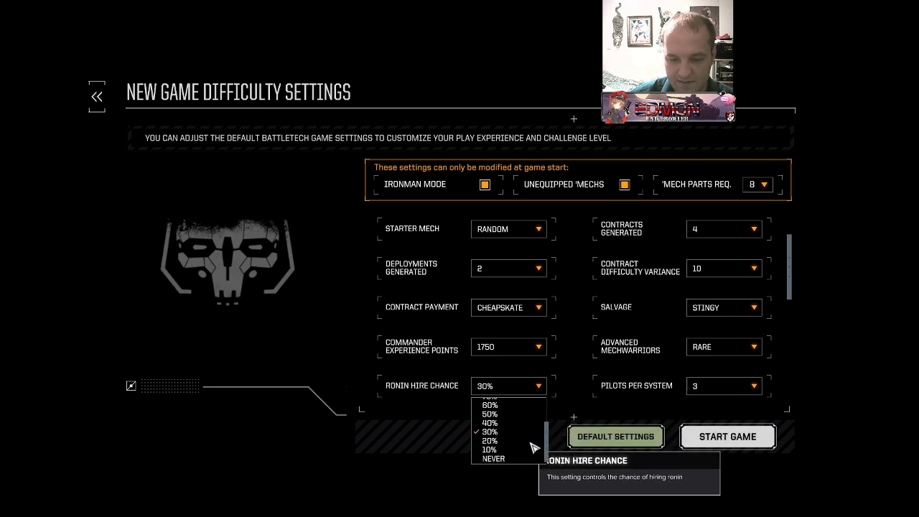
left_click(488, 459)
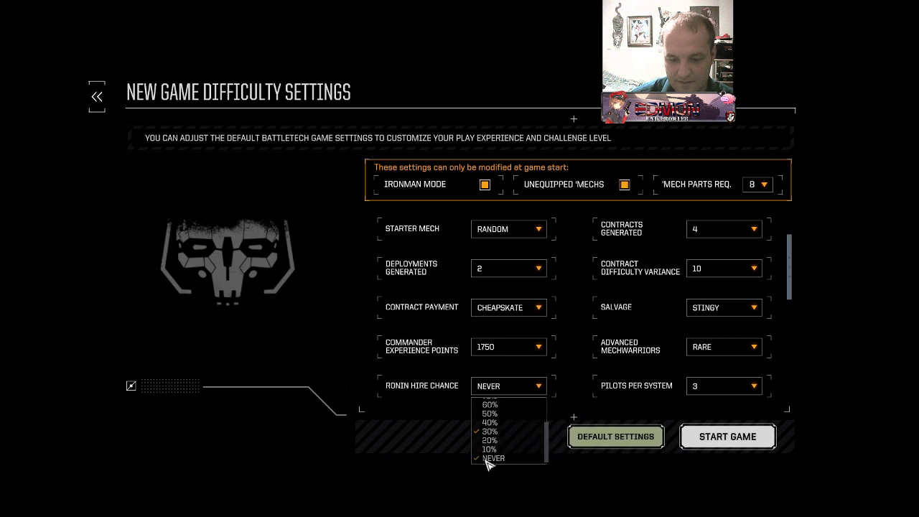
Set the number of Pilots Per System to 1.
left_click(714, 391)
scroll(717, 423, "down", 2)
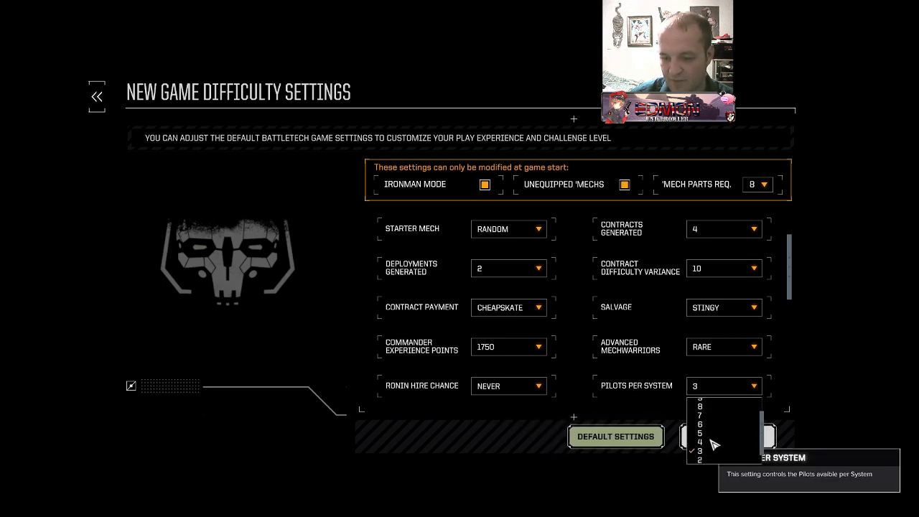
scroll(715, 445, "down", 1)
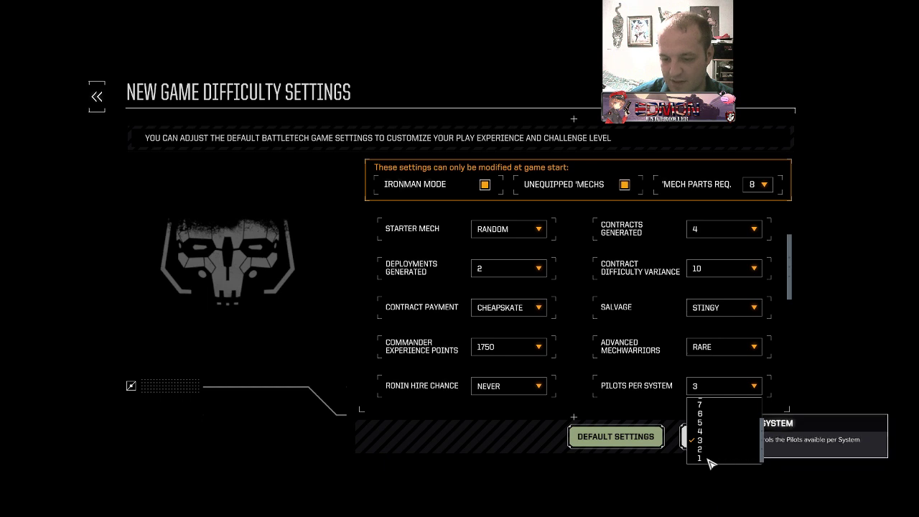
left_click(709, 460)
Set MechWarrior Progression, MechWarrior Exponent and MechWarrior Multiplier all to ULTRASLOW.
scroll(776, 312, "down", 5)
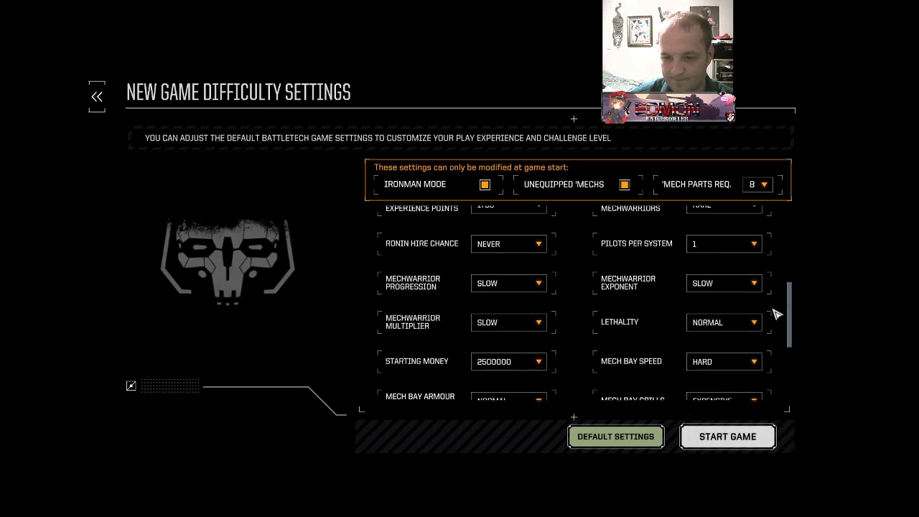
left_click(507, 259)
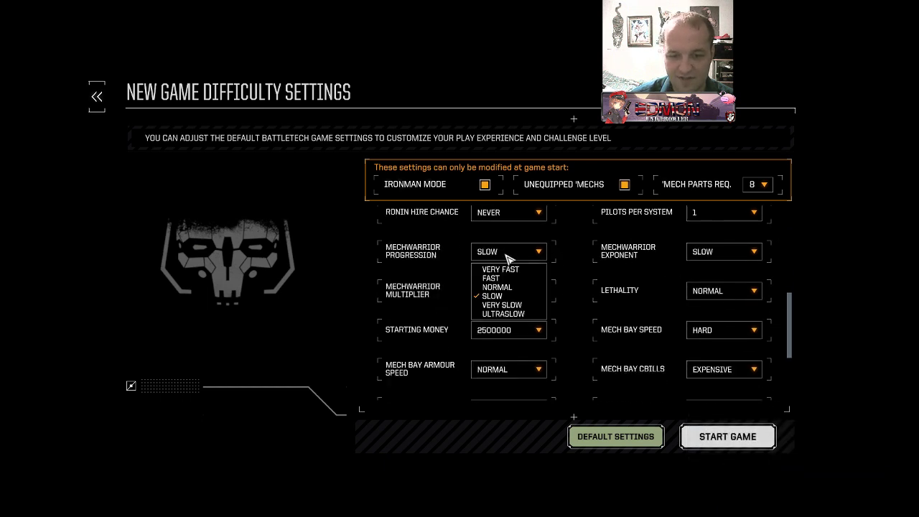
left_click(506, 313)
left_click(709, 259)
left_click(724, 314)
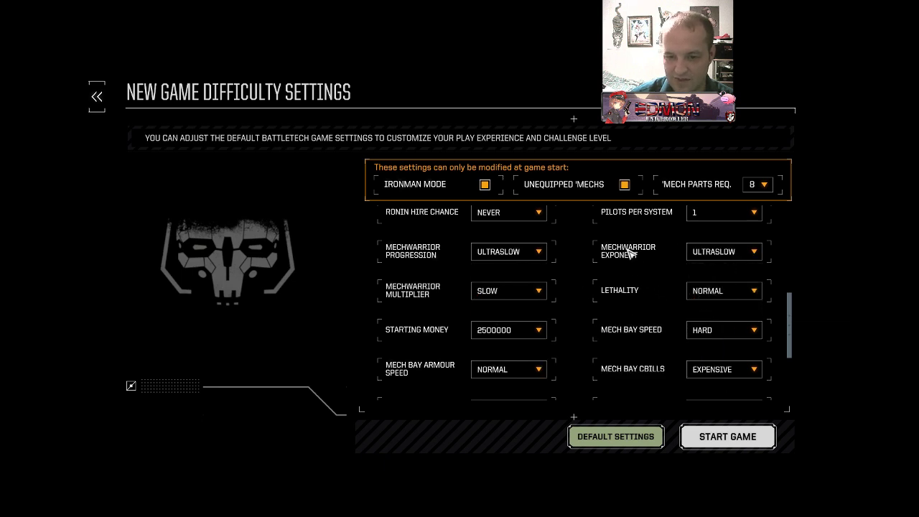
mouse_move(649, 246)
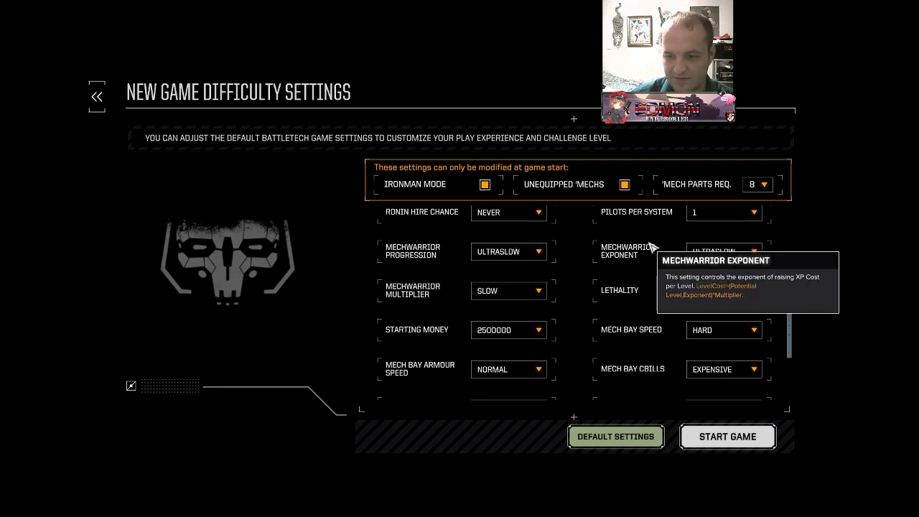
left_click(530, 296)
left_click(505, 354)
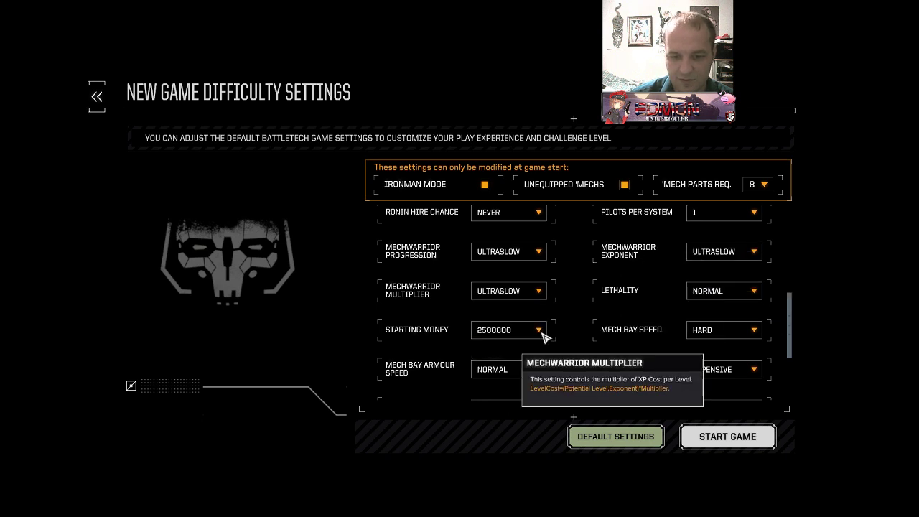
Set Lethality to LETHAL and Starting Money to 1000000 in the difficulty settings.
left_click(708, 290)
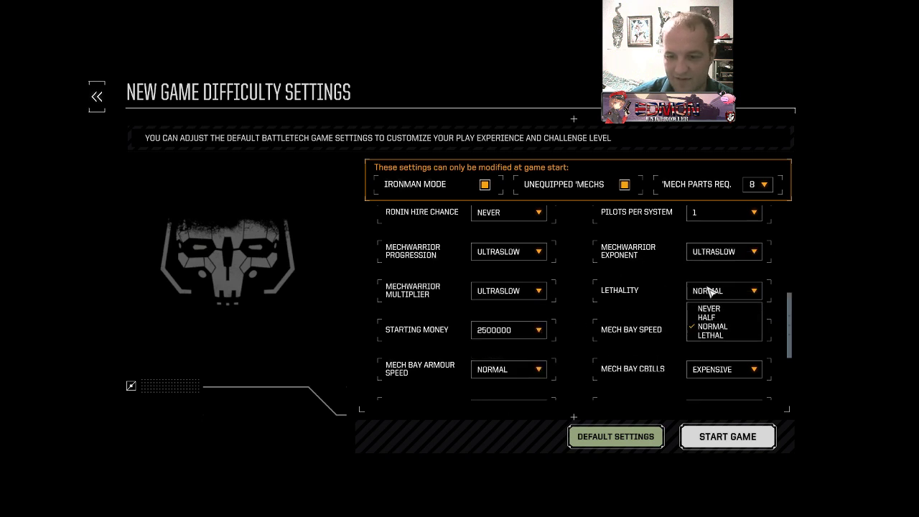
left_click(711, 337)
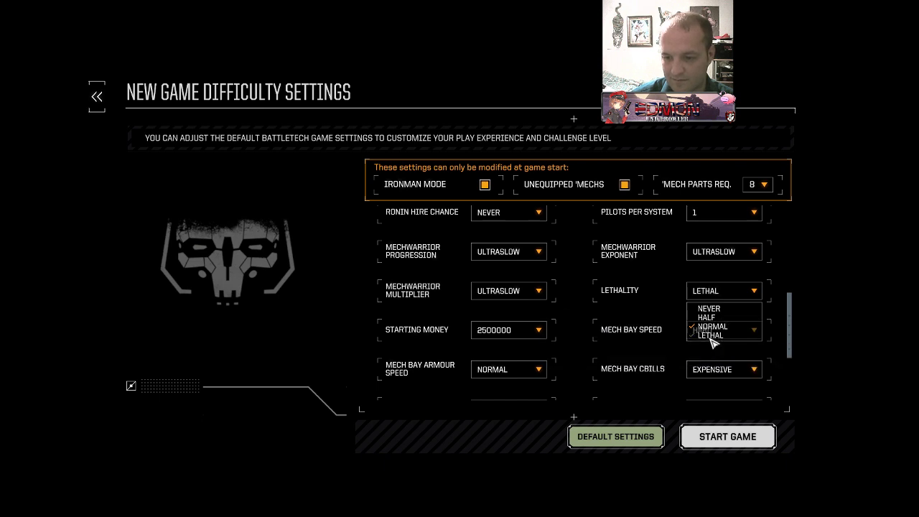
left_click(722, 294)
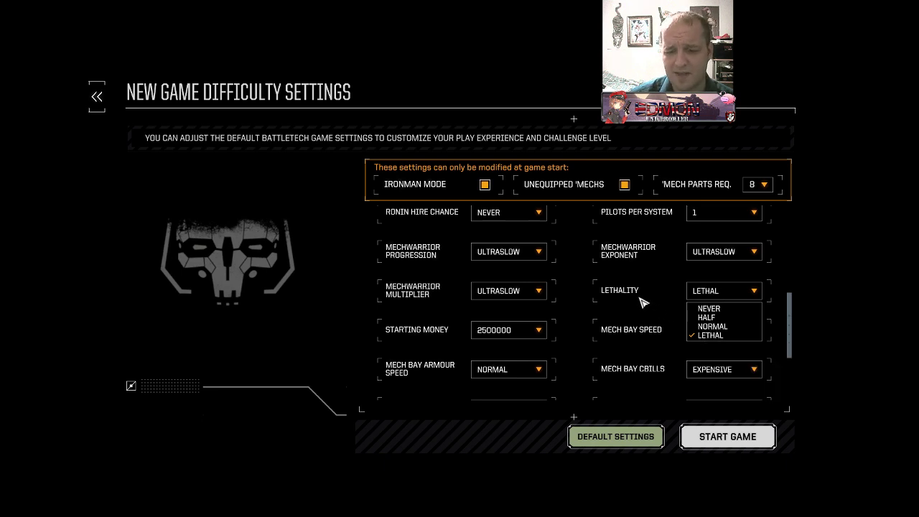
left_click(664, 294)
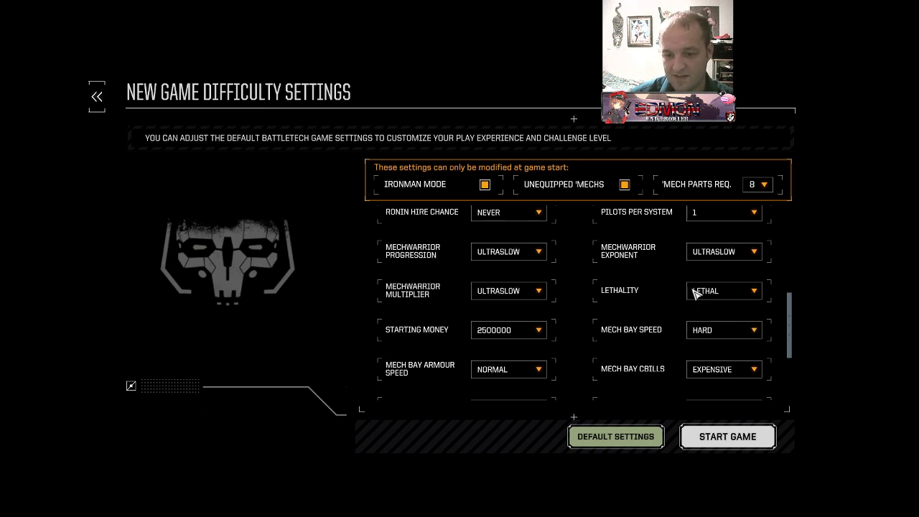
left_click(540, 331)
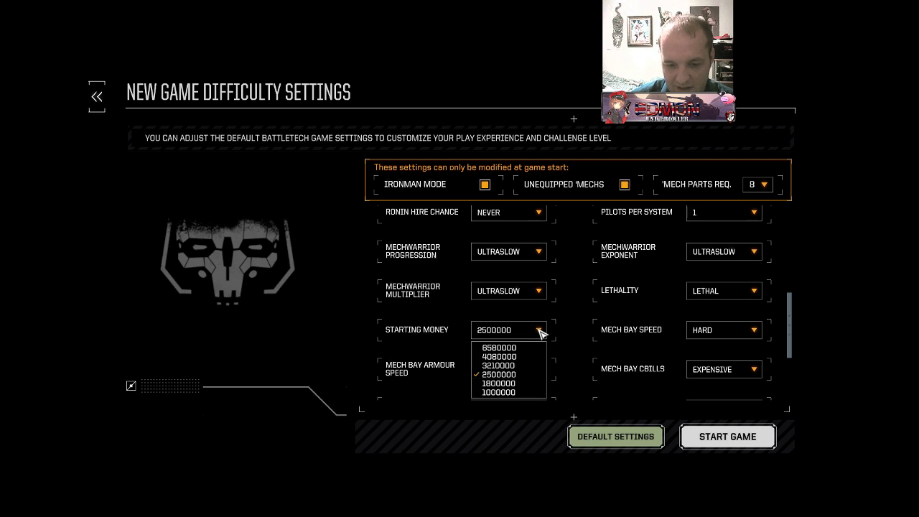
left_click(509, 392)
scroll(605, 331, "down", 2)
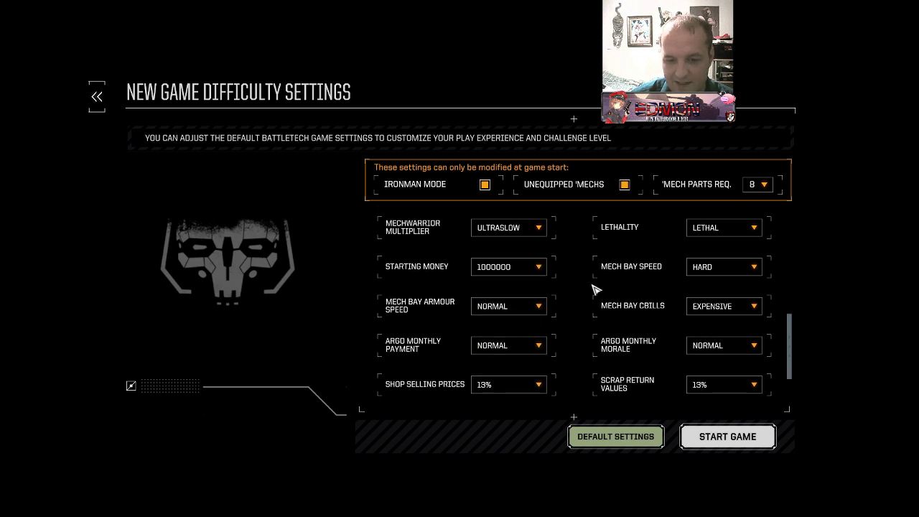
Set Mech Bay Speed and Mech Bay Armour Speed both to VERYHARD.
scroll(663, 269, "down", 2)
left_click(718, 243)
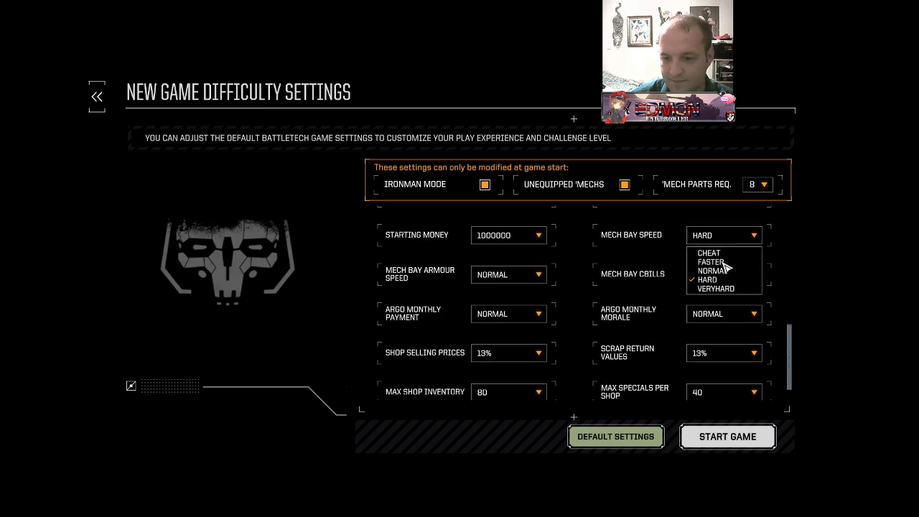
left_click(713, 290)
scroll(655, 284, "down", 1)
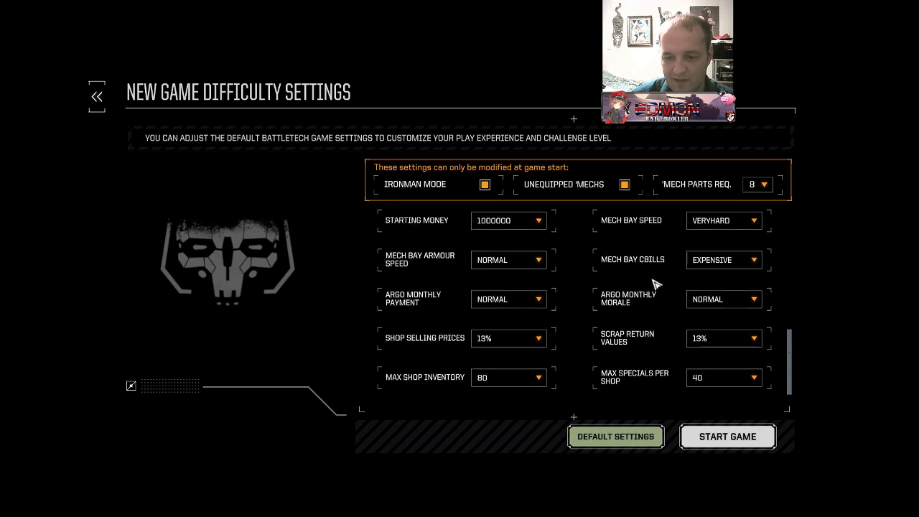
scroll(656, 285, "up", 2)
left_click(705, 254)
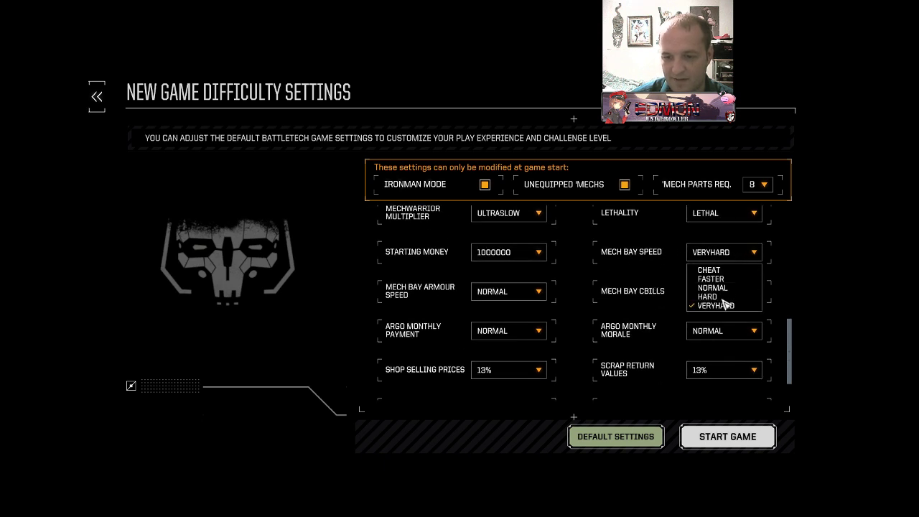
left_click(645, 298)
scroll(610, 295, "down", 1)
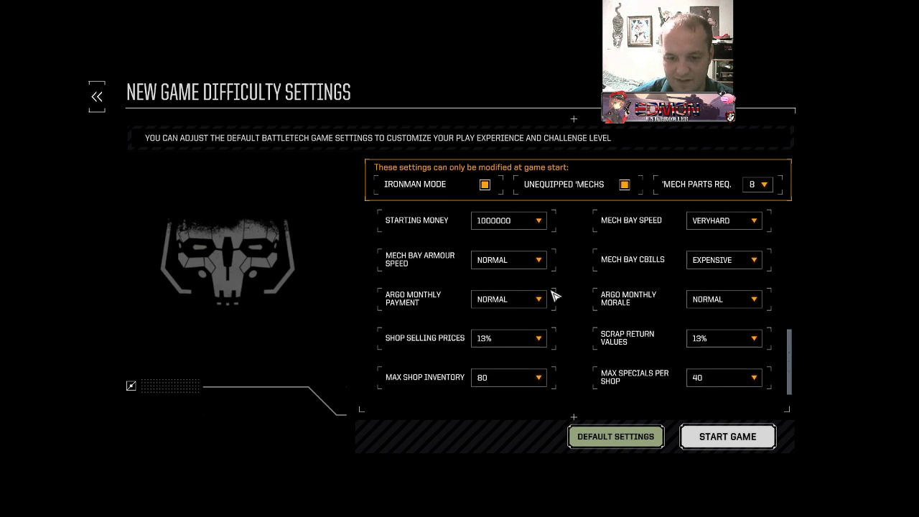
left_click(524, 263)
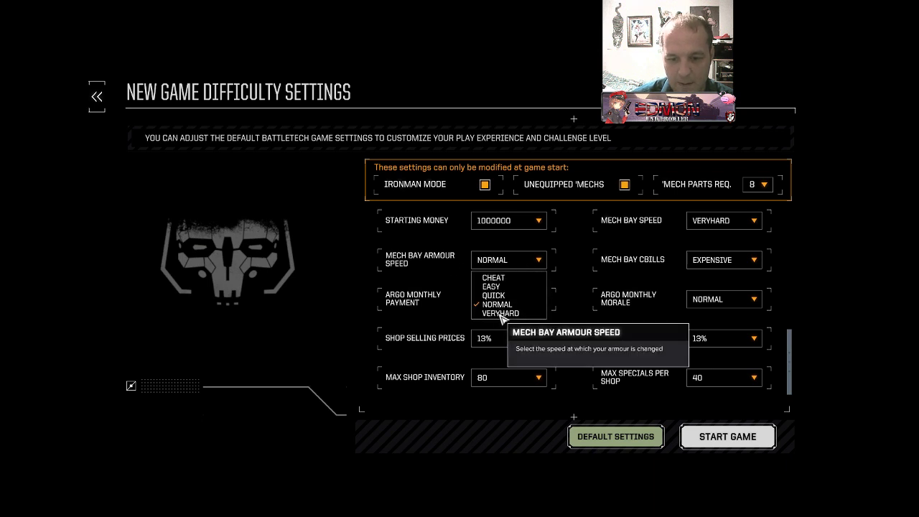
left_click(500, 315)
Keep Mech Bay CBills at EXPENSIVE and set Argo Monthly Morale and Argo Monthly Payment to VERYHARD.
left_click(712, 263)
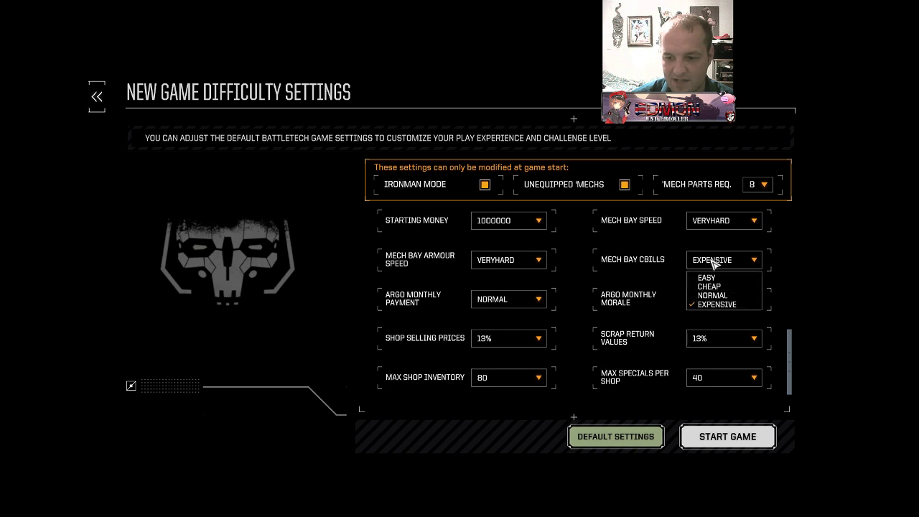
left_click(714, 263)
left_click(715, 264)
left_click(641, 280)
left_click(714, 299)
left_click(718, 352)
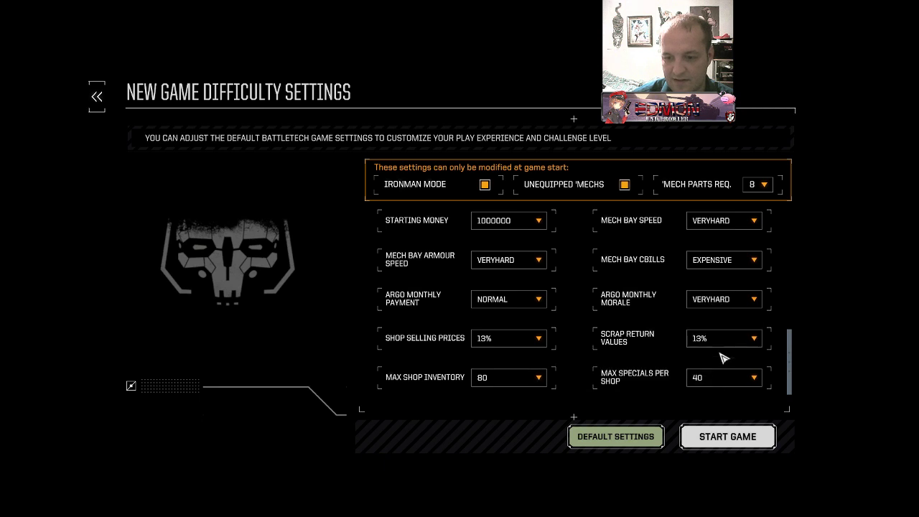
left_click(535, 302)
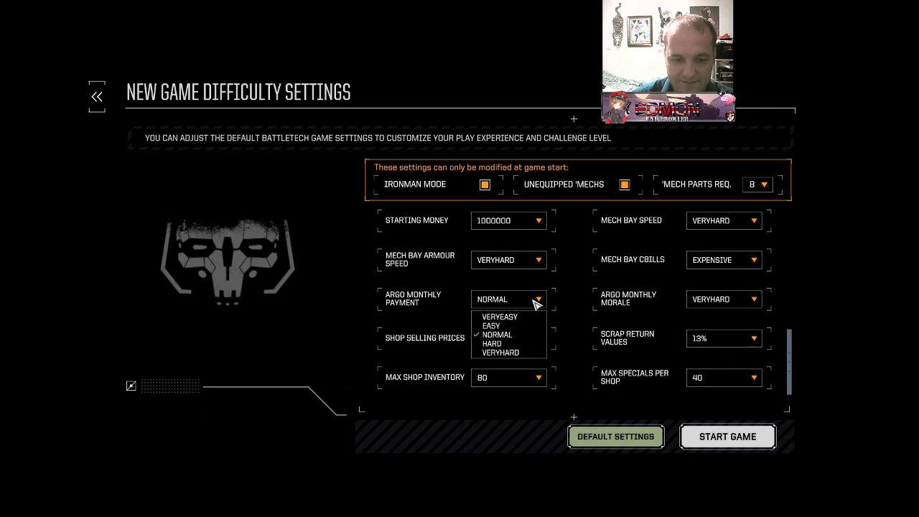
left_click(516, 352)
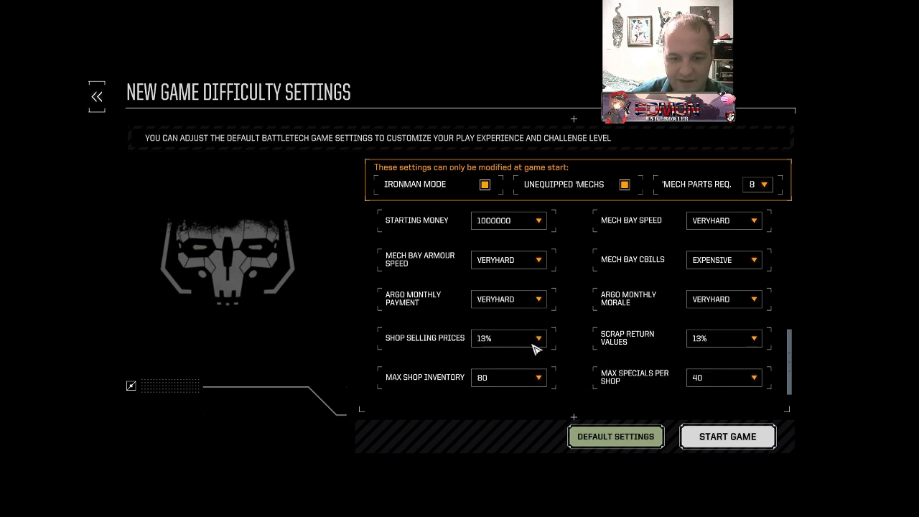
Set Shop Selling Prices and Scrap Return Values both to 5%.
left_click(538, 343)
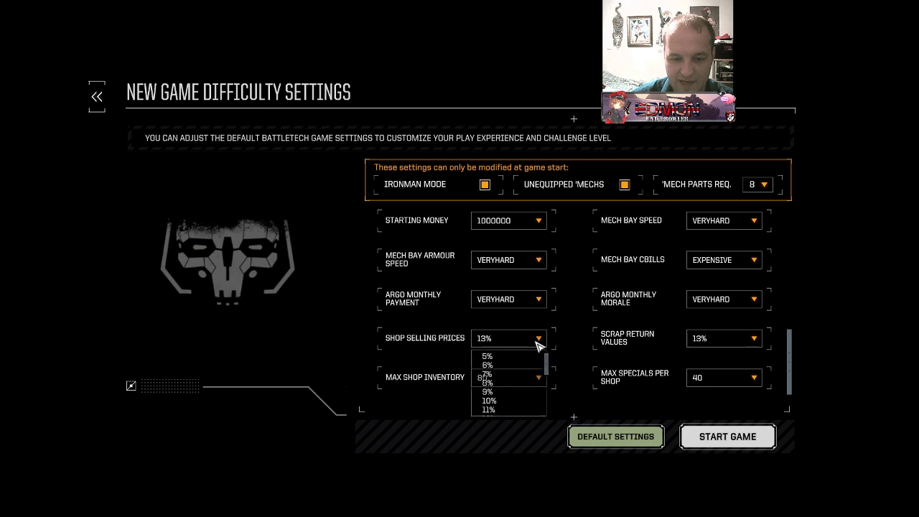
left_click(506, 361)
left_click(544, 340)
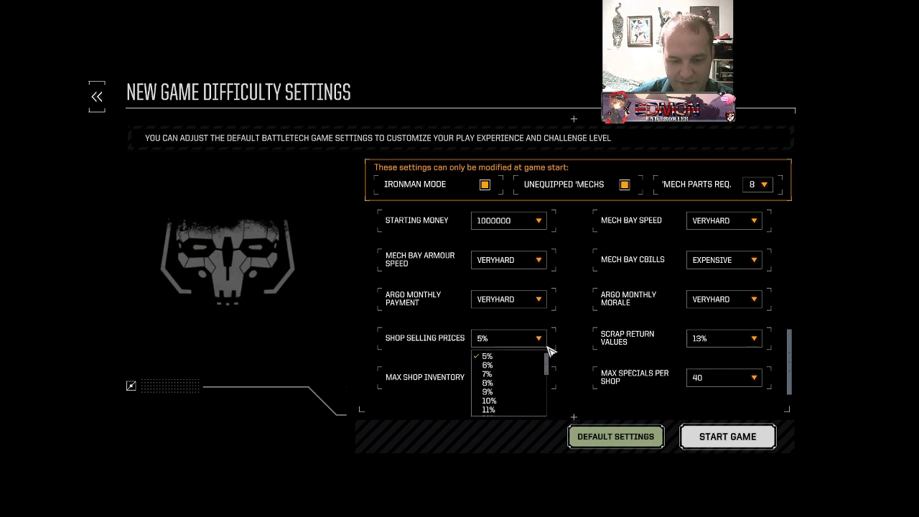
left_click_drag(549, 369, 539, 414)
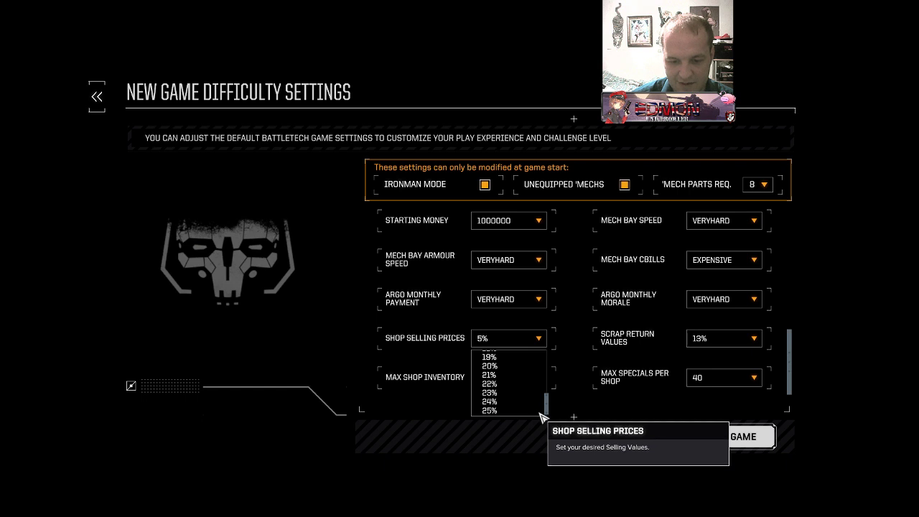
left_click(575, 324)
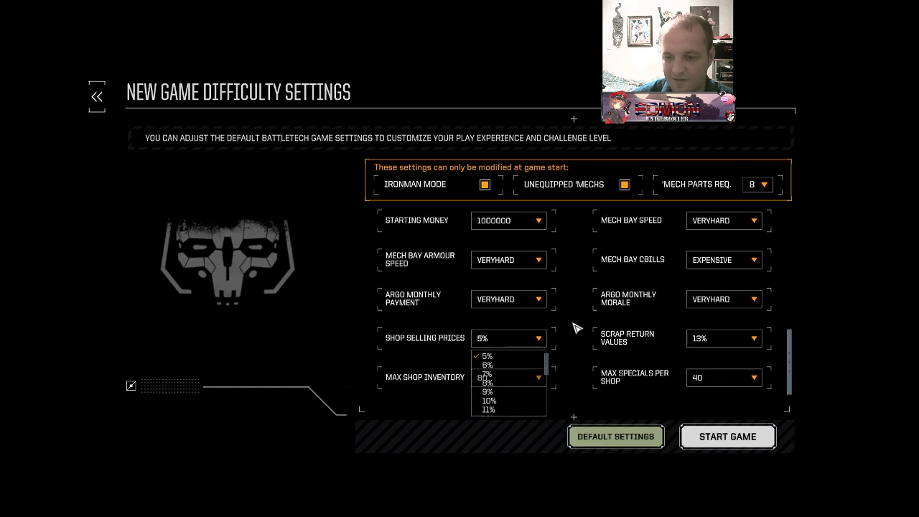
left_click(732, 341)
left_click(718, 358)
Set Max Shop Inventory to 20 and Max Specials Per Shop to 5.
left_click(539, 378)
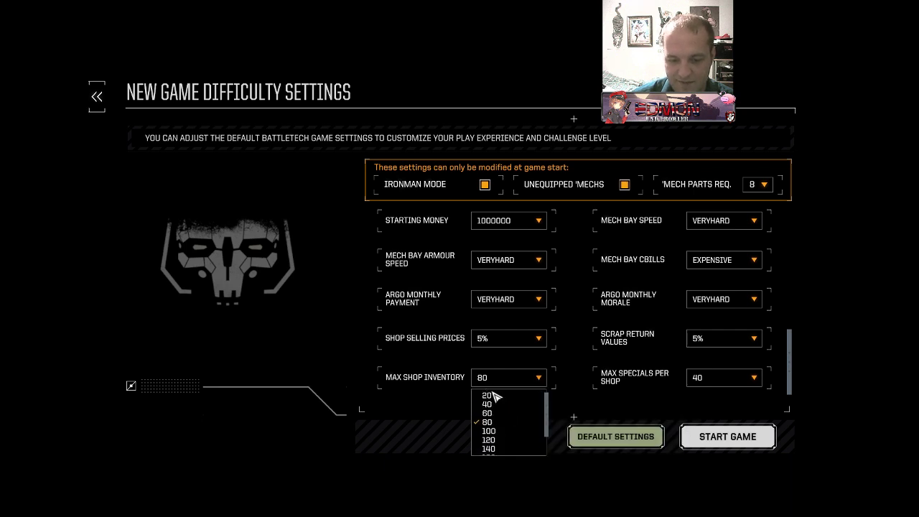
left_click(488, 395)
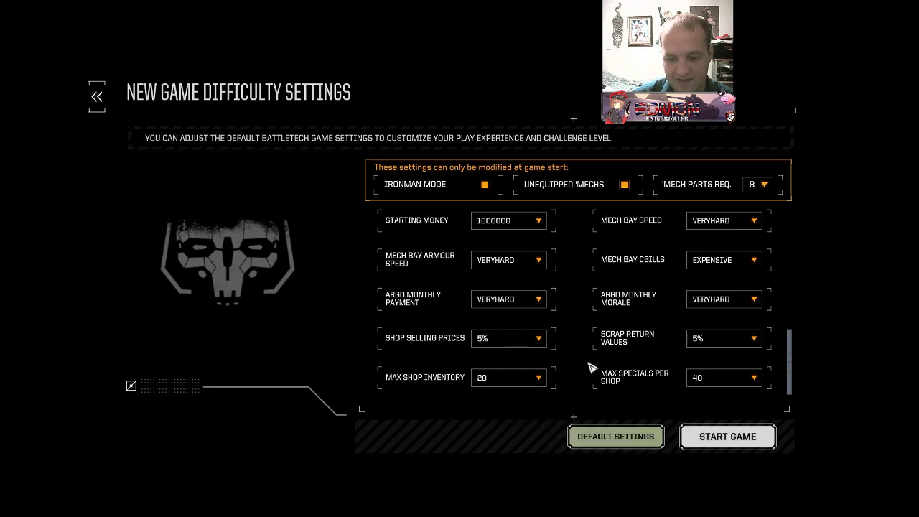
left_click(707, 386)
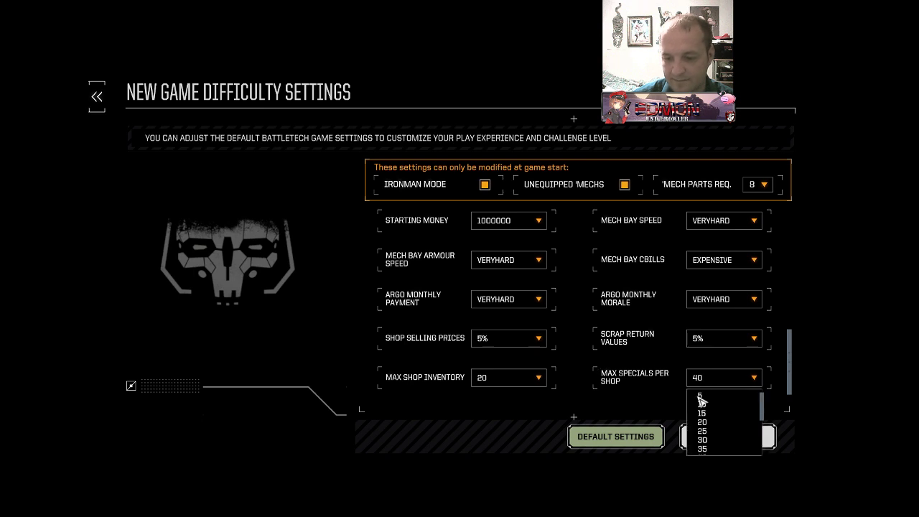
left_click(704, 395)
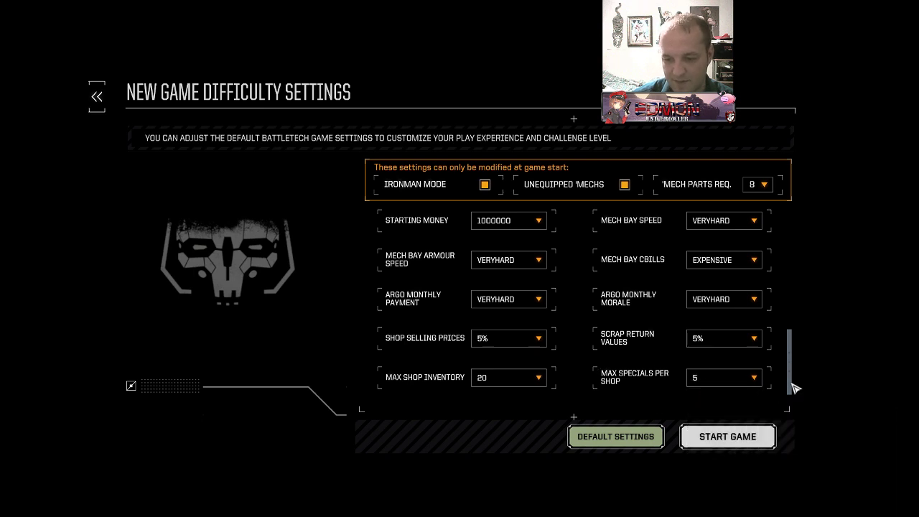
left_click_drag(799, 364, 793, 219)
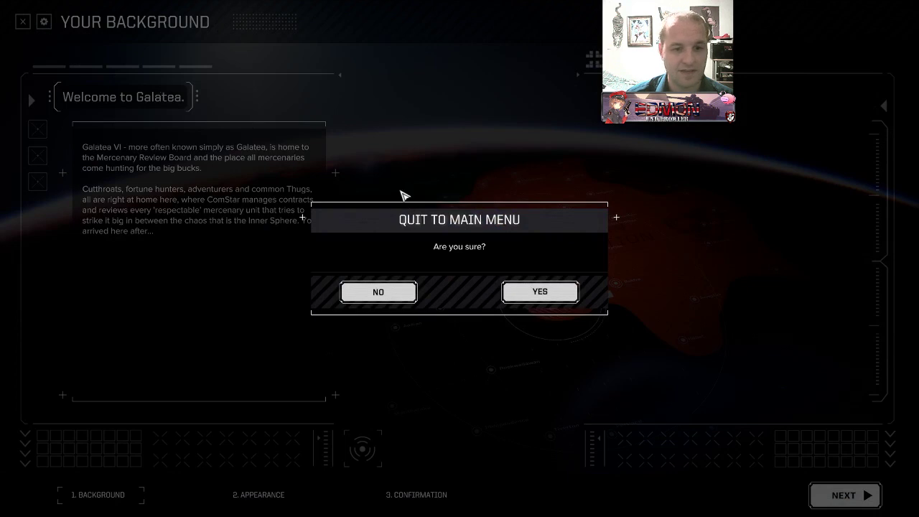
Decline quitting to the main menu and choose The Lyran Commonwealth (Steiner) as the character's birthplace.
left_click(379, 291)
left_click(818, 493)
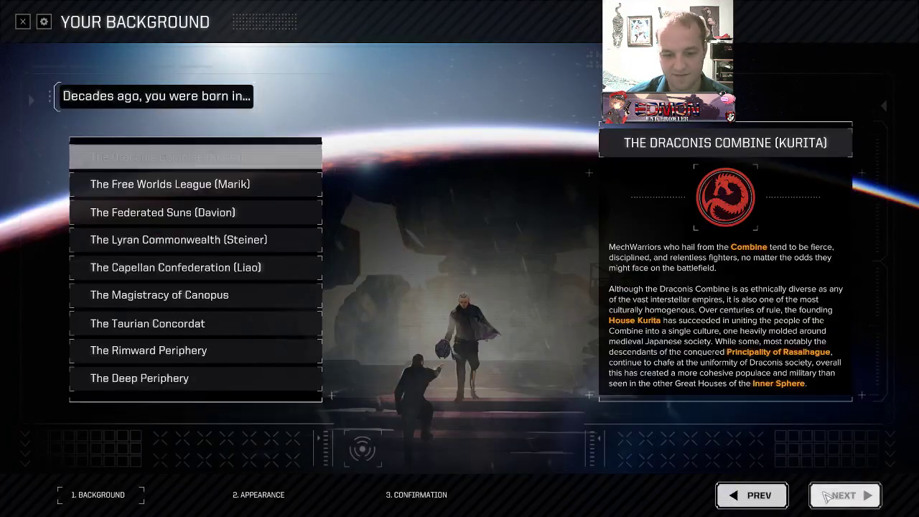
left_click(257, 244)
left_click(843, 497)
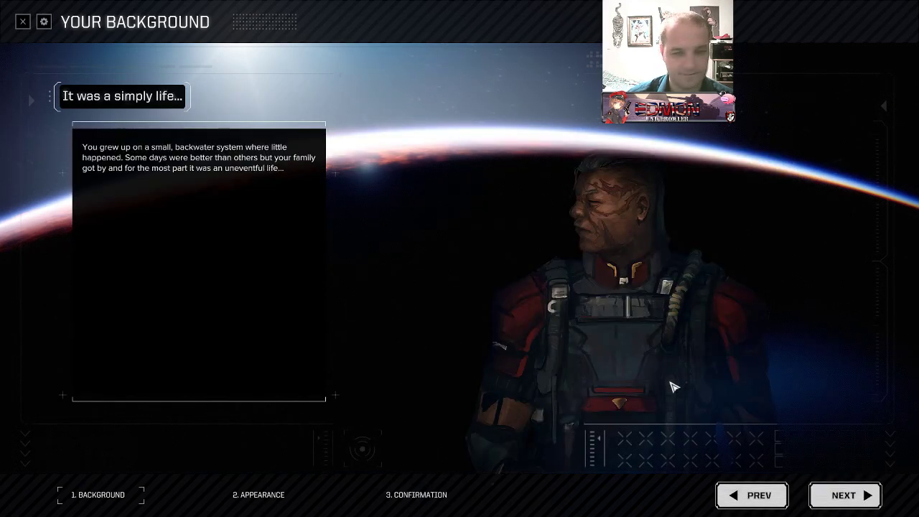
left_click(829, 496)
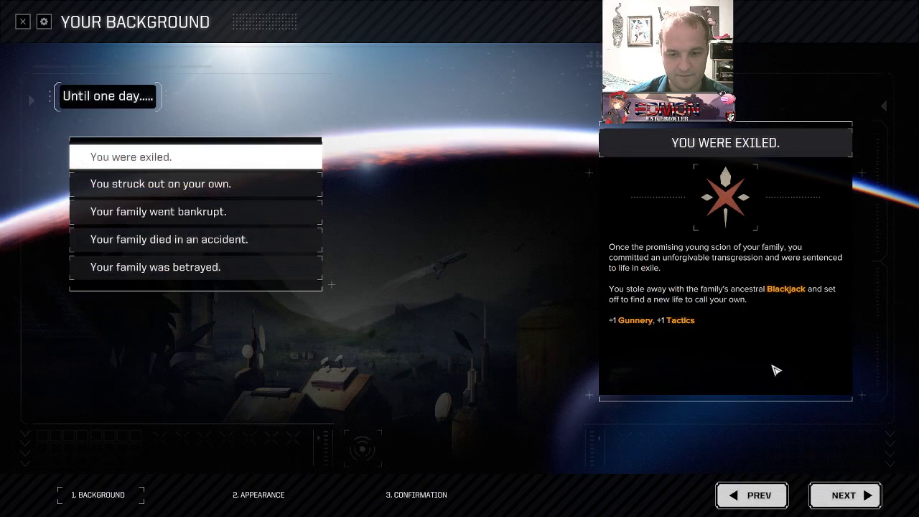
Compare the "Until one day" background options and choose "You struck out on your own.".
left_click(193, 185)
left_click(197, 213)
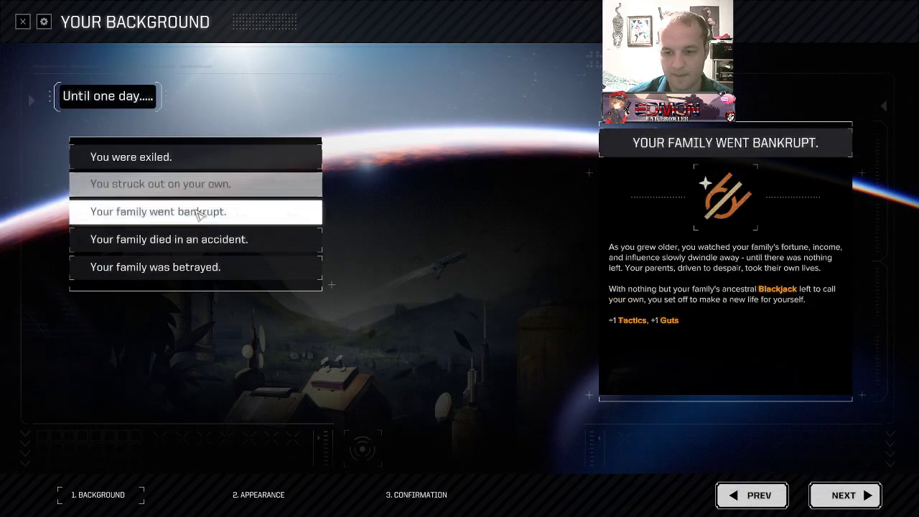
left_click(245, 240)
left_click(224, 279)
left_click(229, 243)
left_click(237, 188)
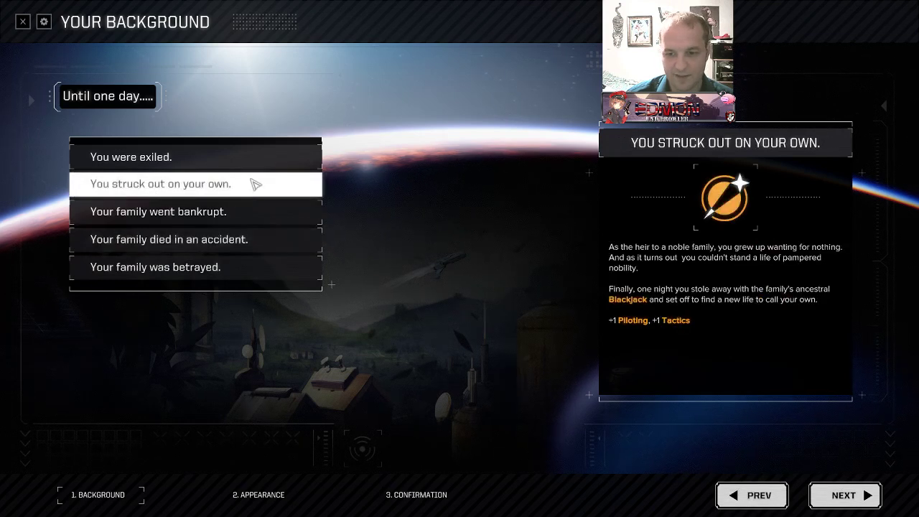
left_click(826, 495)
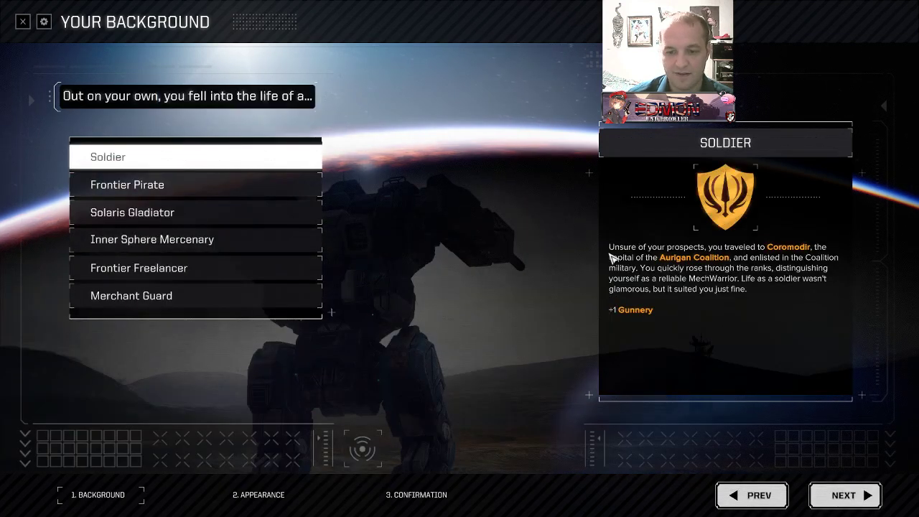
Review the career options, choose Merchant Guard and continue to the character appearance page.
left_click(230, 184)
left_click(231, 216)
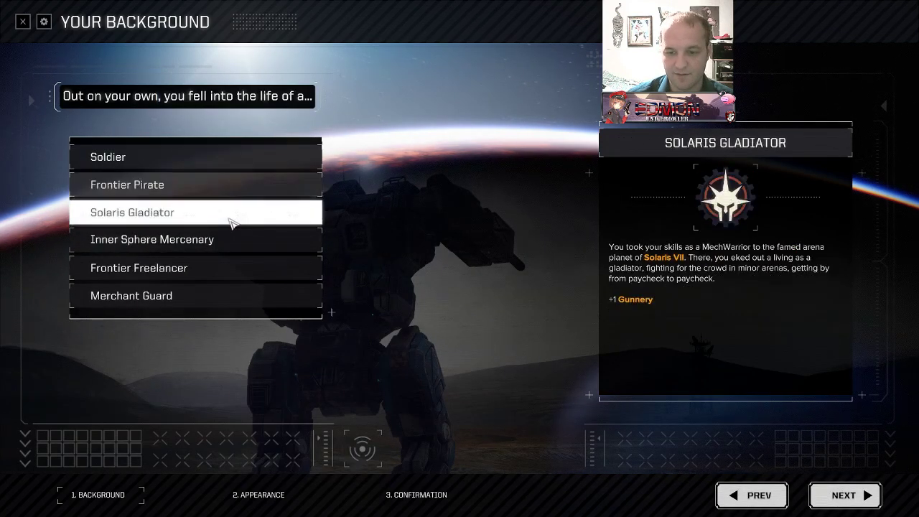
left_click(253, 247)
left_click(248, 270)
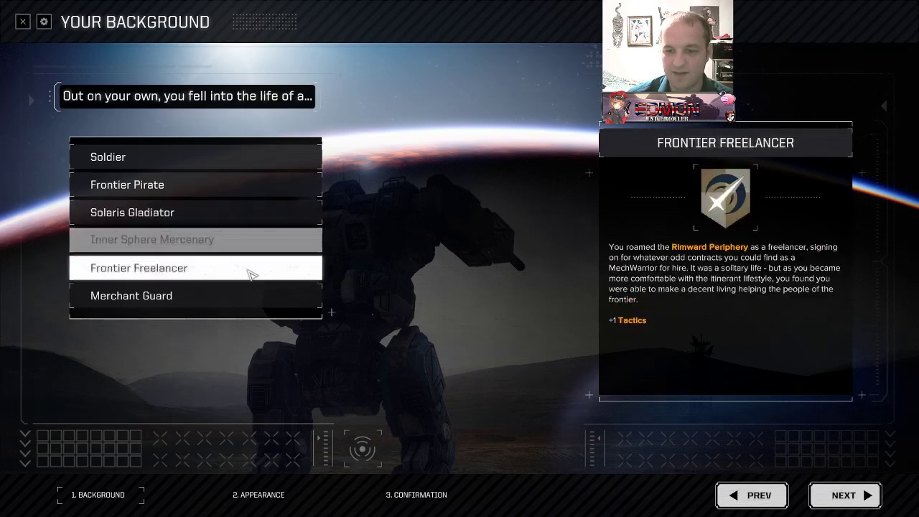
left_click(251, 294)
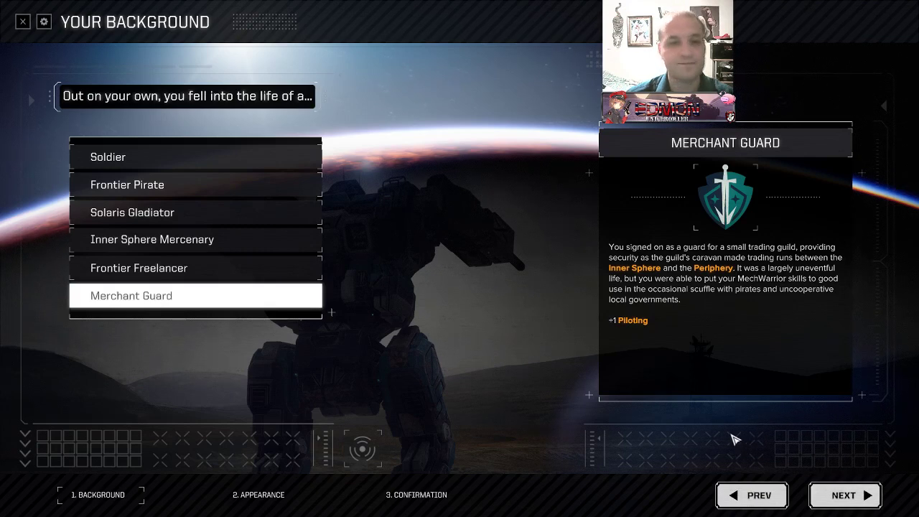
left_click(839, 491)
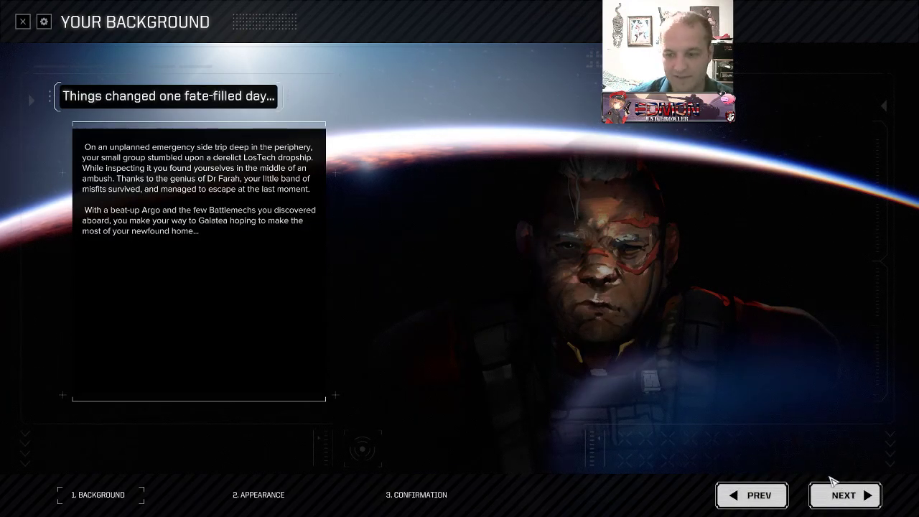
left_click(837, 496)
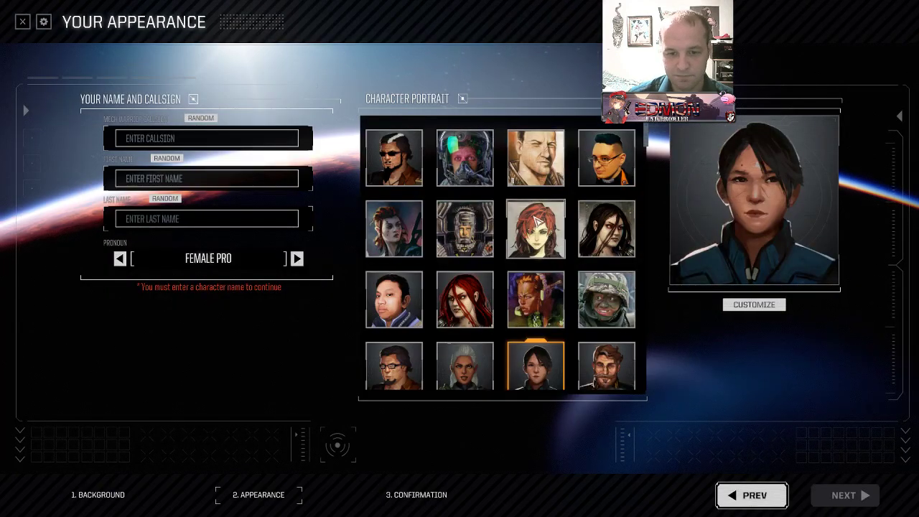
Browse the character portraits and preview several candidates, including the red-haired woman and the dark-haired woman in the blue jacket.
scroll(536, 219, "down", 3)
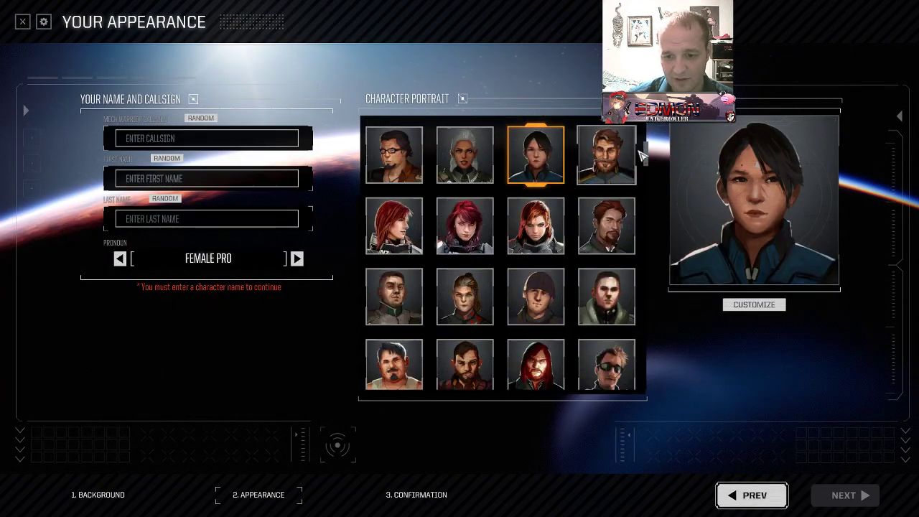
mouse_move(648, 152)
left_mouse_down()
mouse_move(640, 365)
mouse_move(650, 401)
mouse_move(645, 137)
left_mouse_up()
left_click(465, 158)
left_click(544, 162)
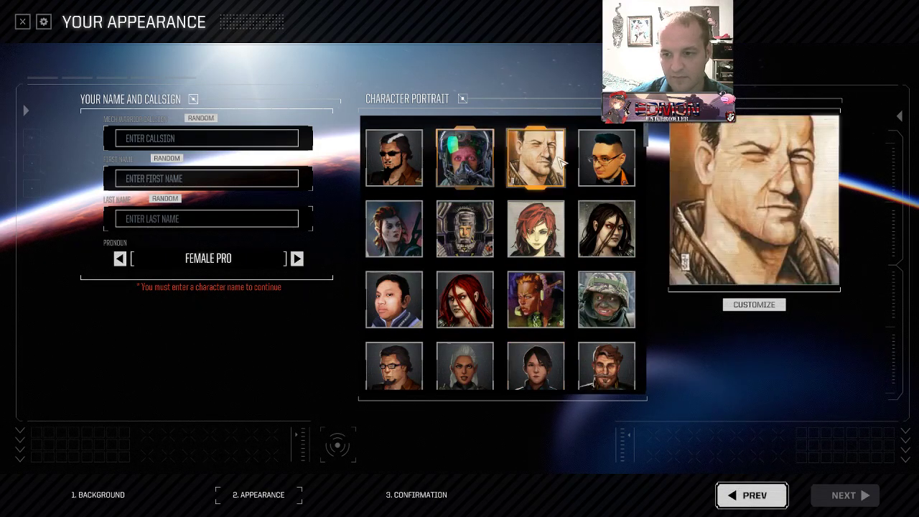
left_click(607, 159)
left_click(540, 216)
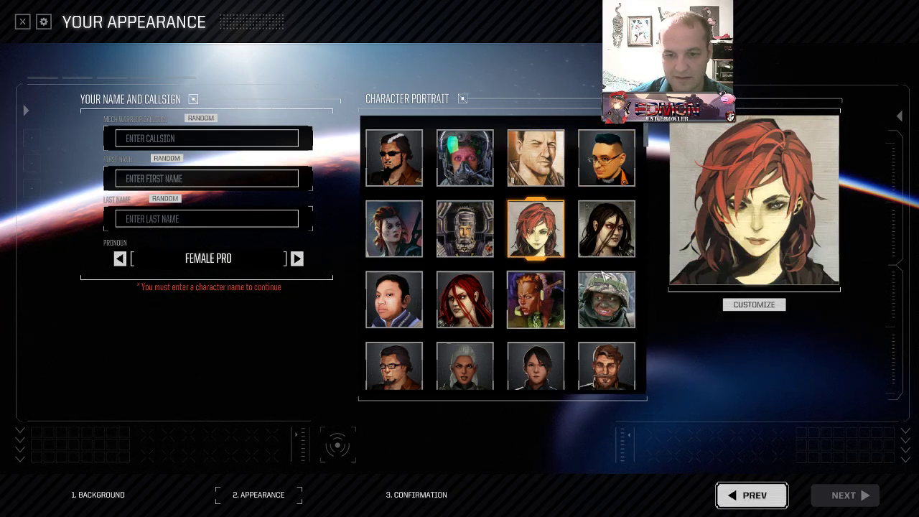
left_click(607, 230)
left_click(553, 310)
scroll(553, 310, "down", 2)
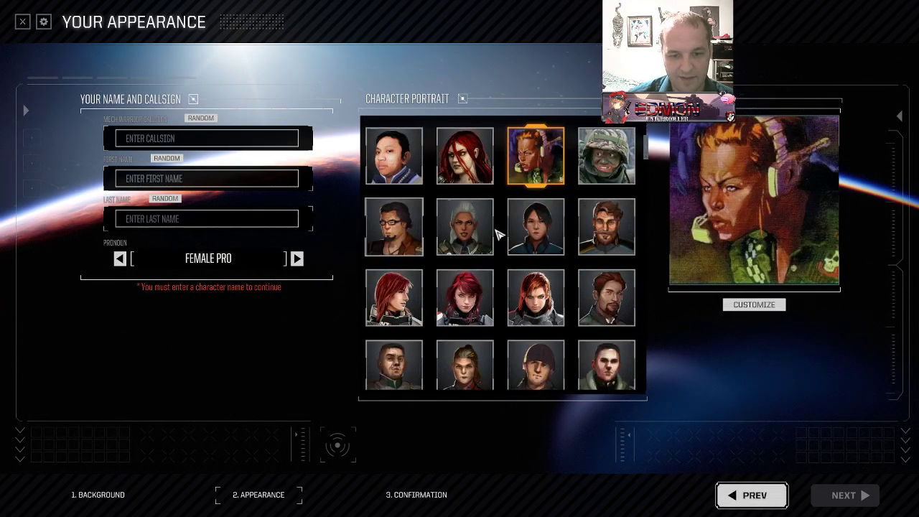
left_click(536, 230)
scroll(538, 274, "down", 1)
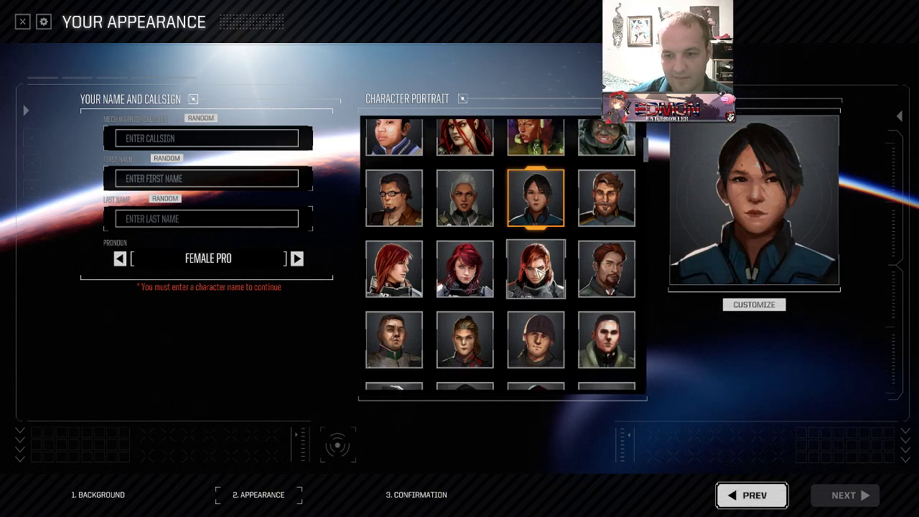
Choose the portrait of the bearded man in the red hood for the character.
scroll(414, 240, "down", 3)
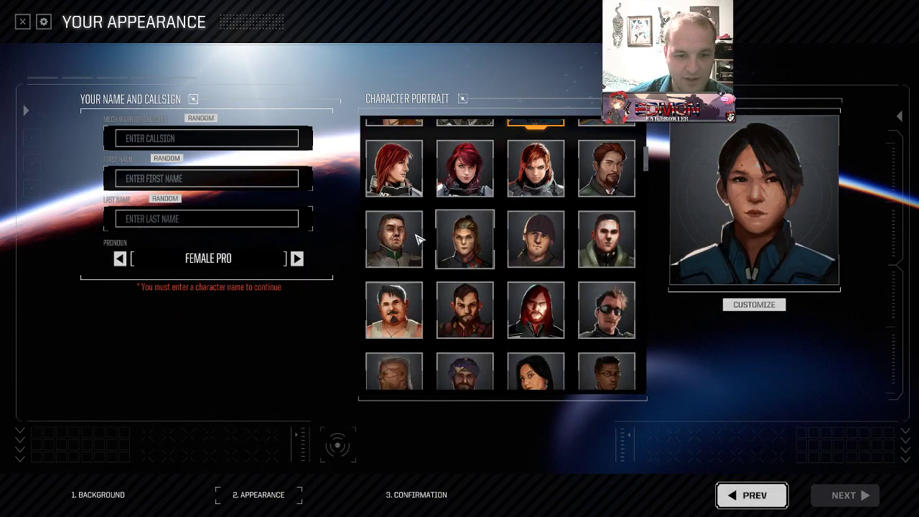
scroll(465, 241, "down", 2)
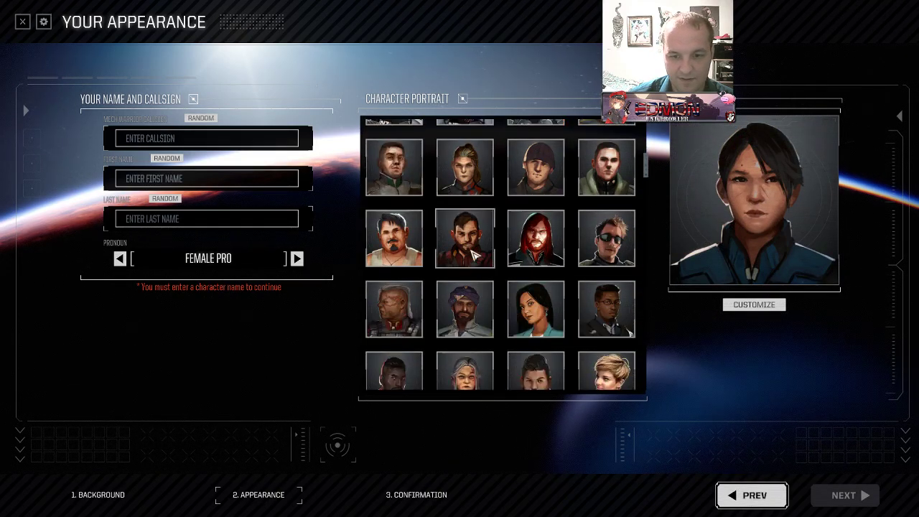
left_click(540, 246)
scroll(365, 201, "up", 1)
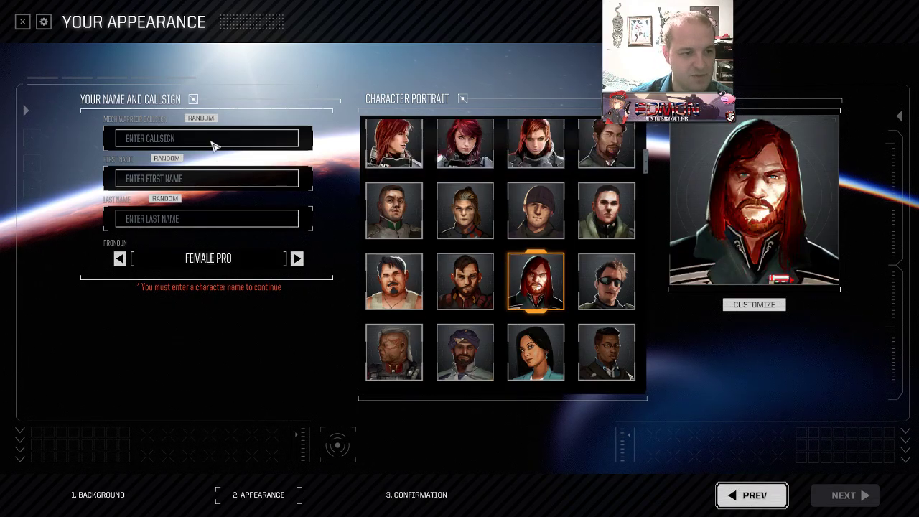
Enter the character's MechWarrior callsign, first name and last name.
type("F")
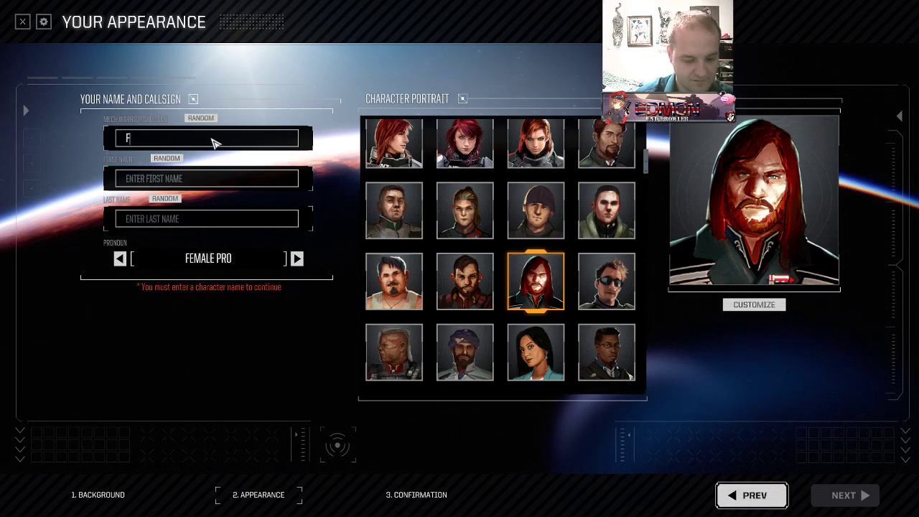
key("BackSpace")
type("McFury")
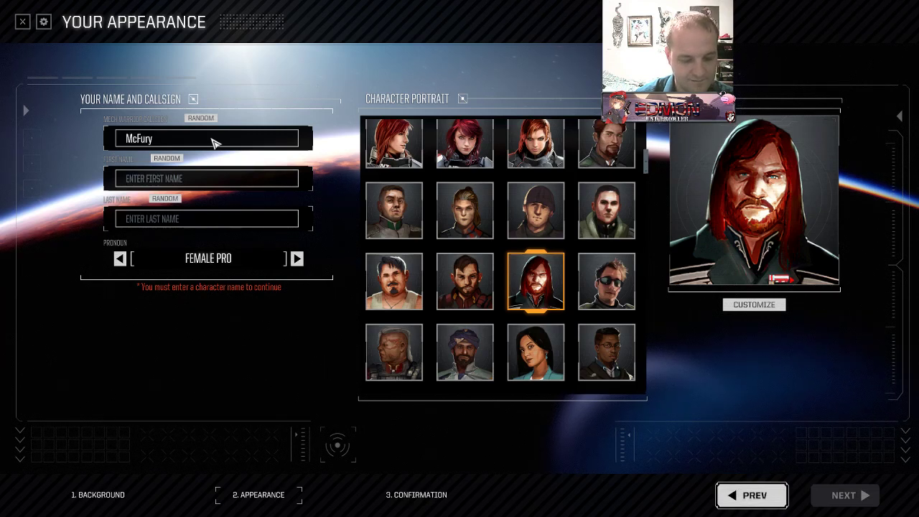
type("F")
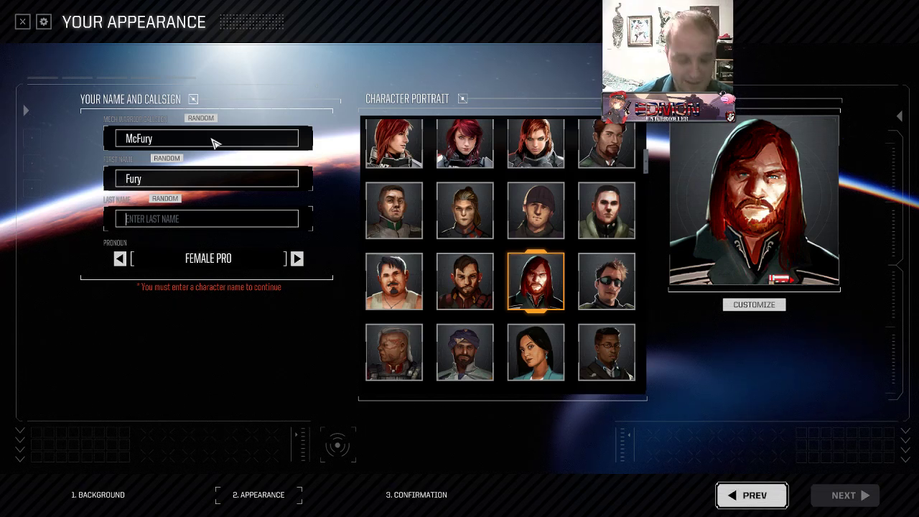
type("Mc Naney")
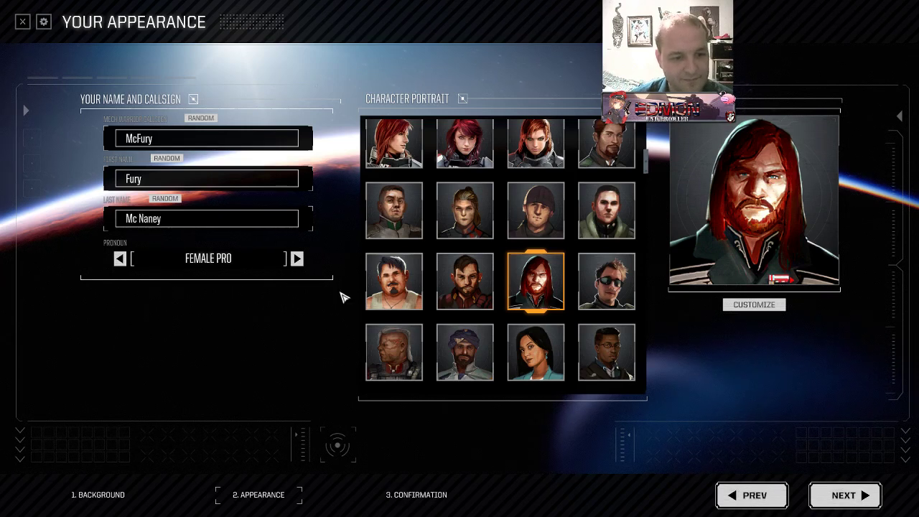
Set the pronoun to Male Overload and confirm the character to start the campaign.
left_click(297, 258)
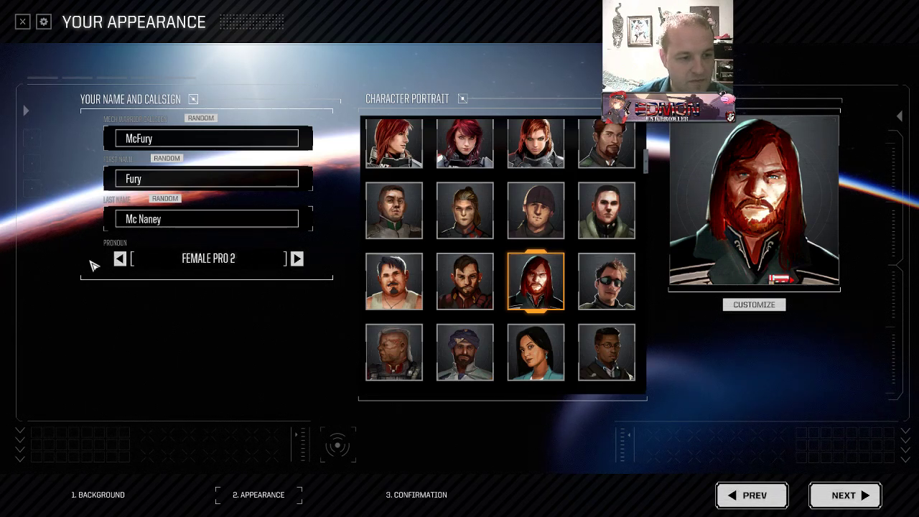
left_click(120, 260)
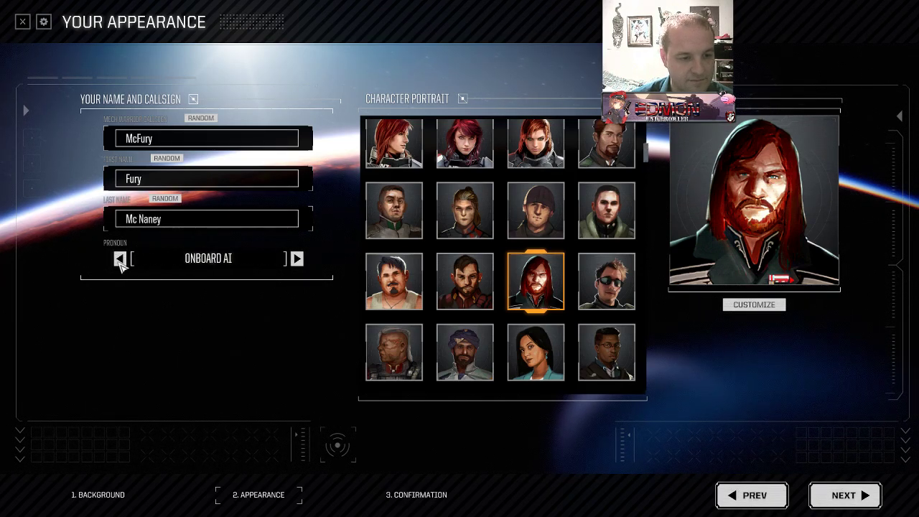
left_click(120, 260)
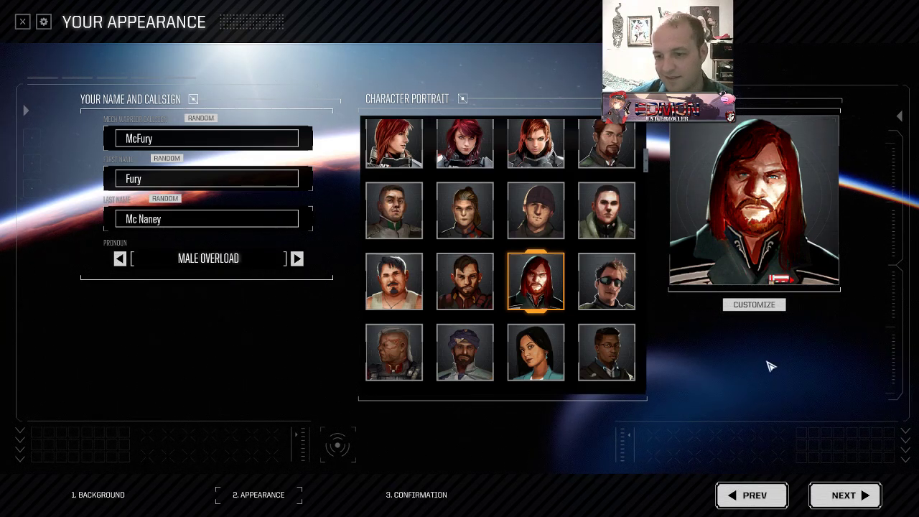
left_click(841, 494)
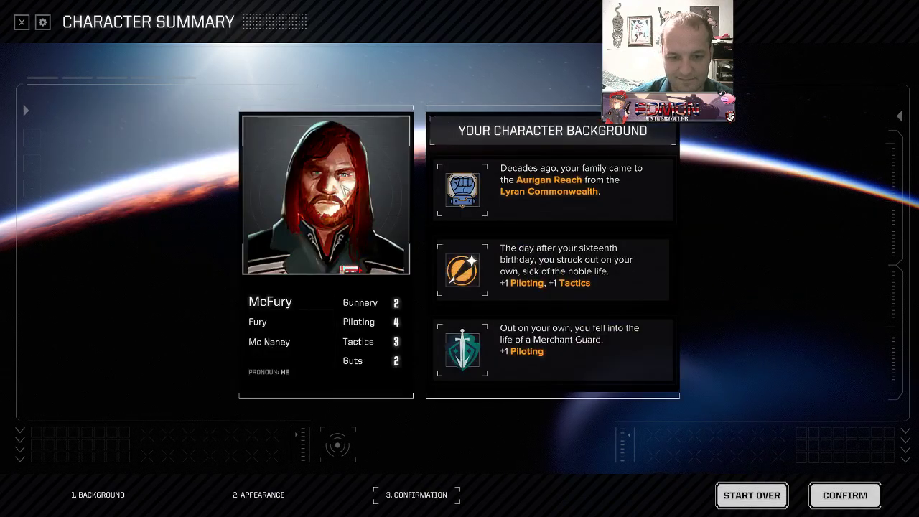
left_click(837, 496)
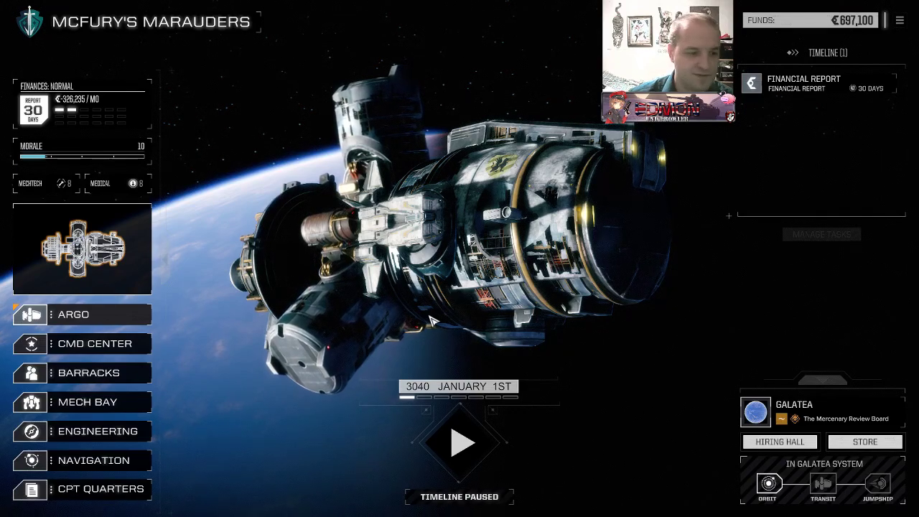
Open the command center's contracts and look through the full list of available contracts.
mouse_move(107, 350)
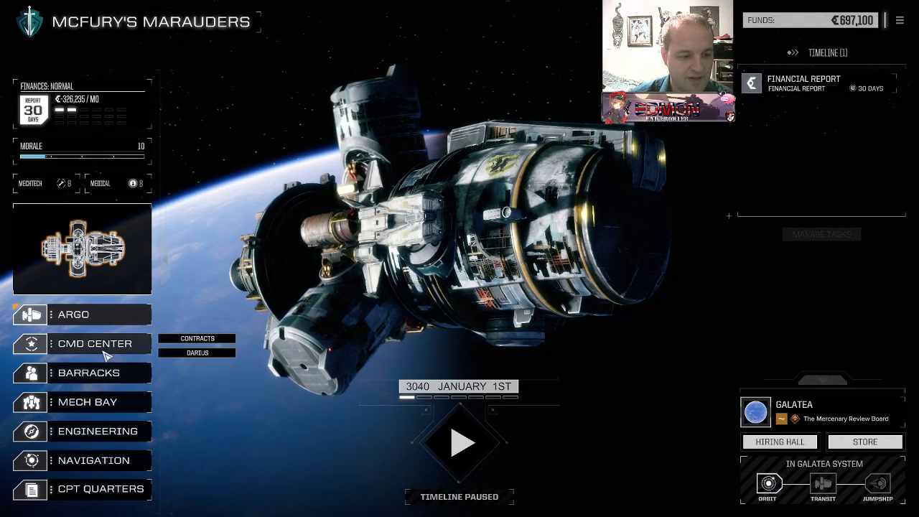
left_click(179, 339)
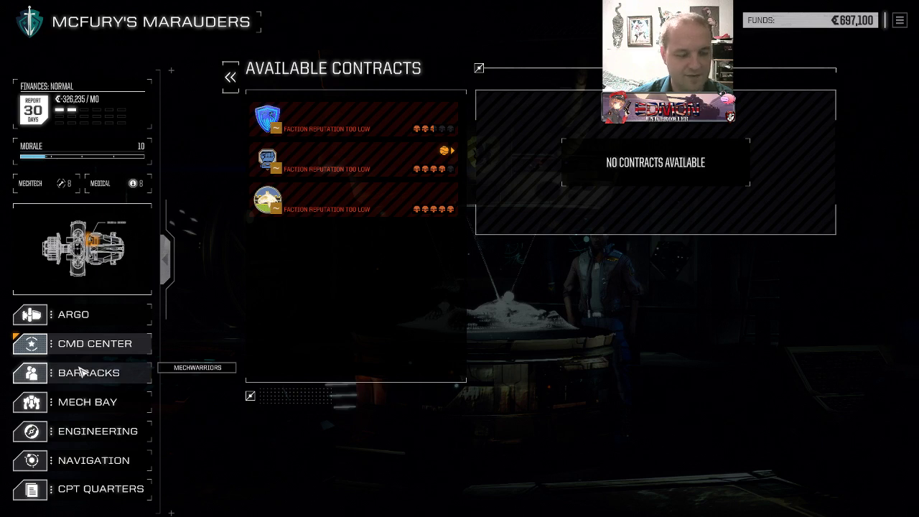
left_click(82, 371)
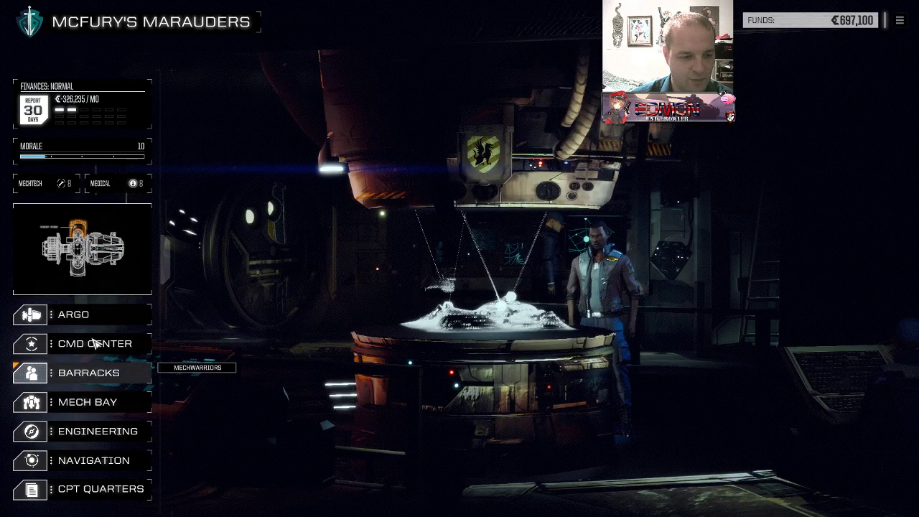
left_click(96, 344)
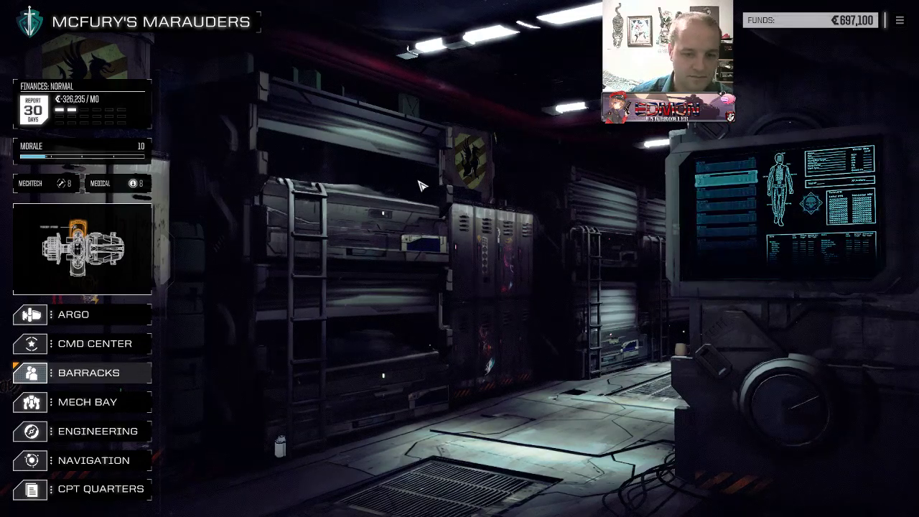
mouse_move(107, 368)
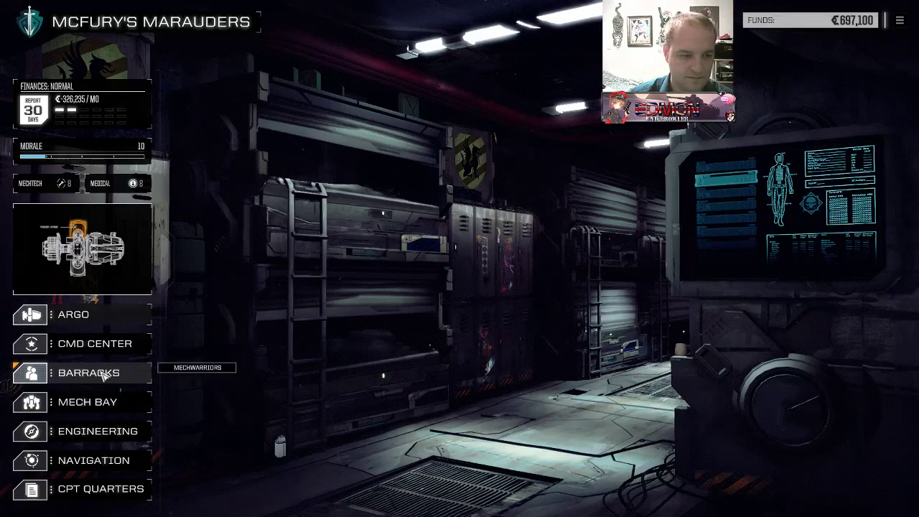
left_click(138, 349)
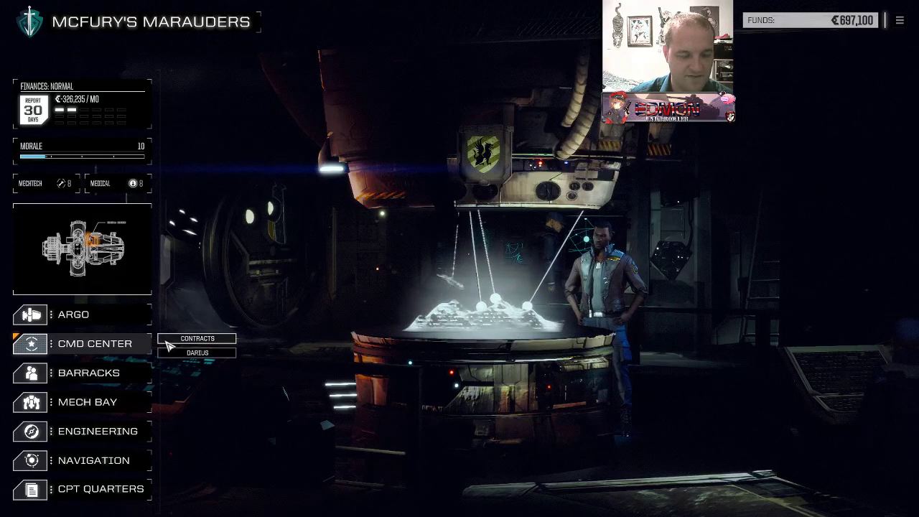
left_click(166, 342)
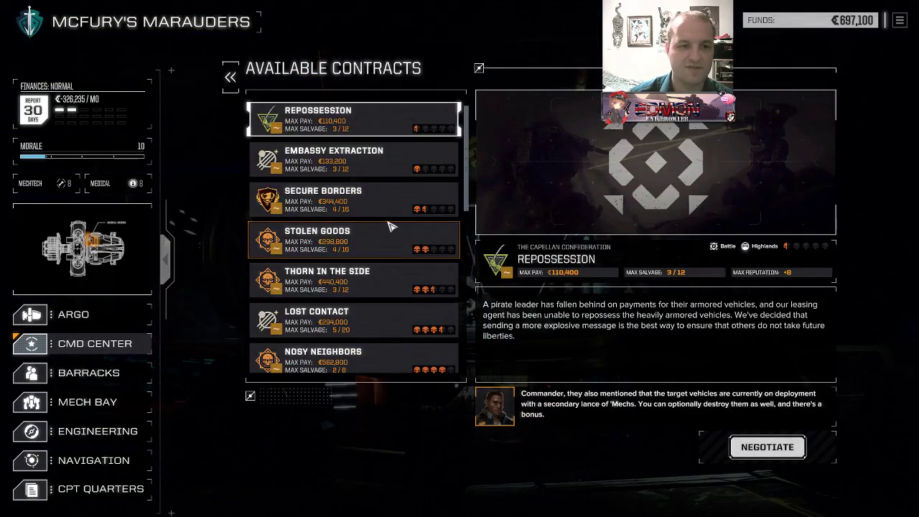
scroll(389, 227, "down", 3)
scroll(390, 227, "down", 5)
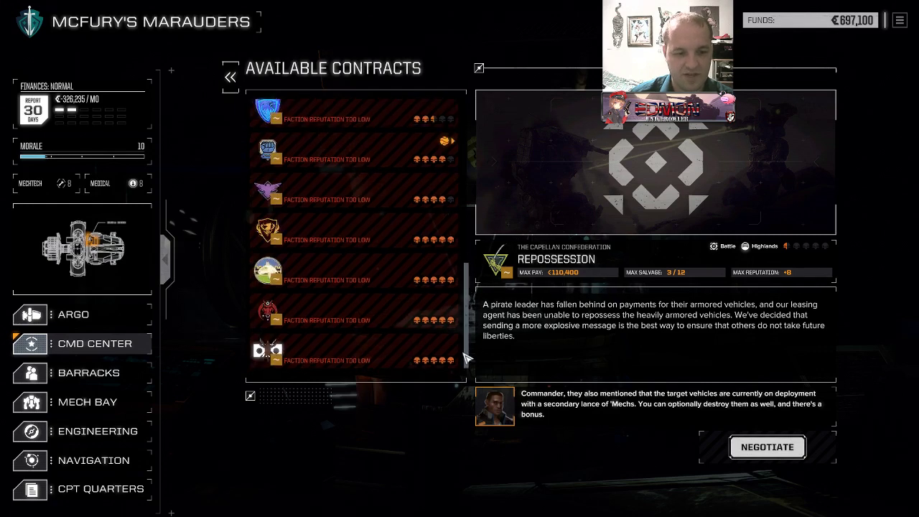
left_click_drag(466, 316, 471, 188)
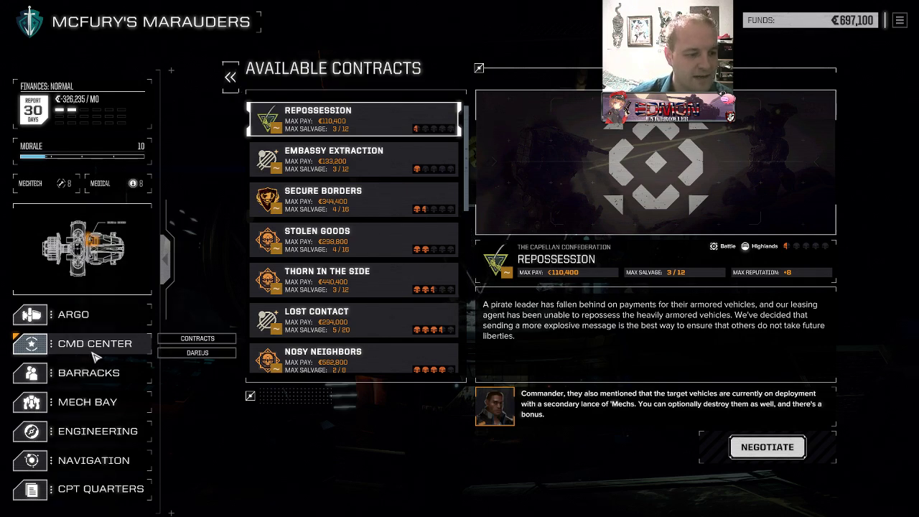
Review the MechWarriors and the commander's skills in the barracks and return to the Argo overview.
mouse_move(110, 406)
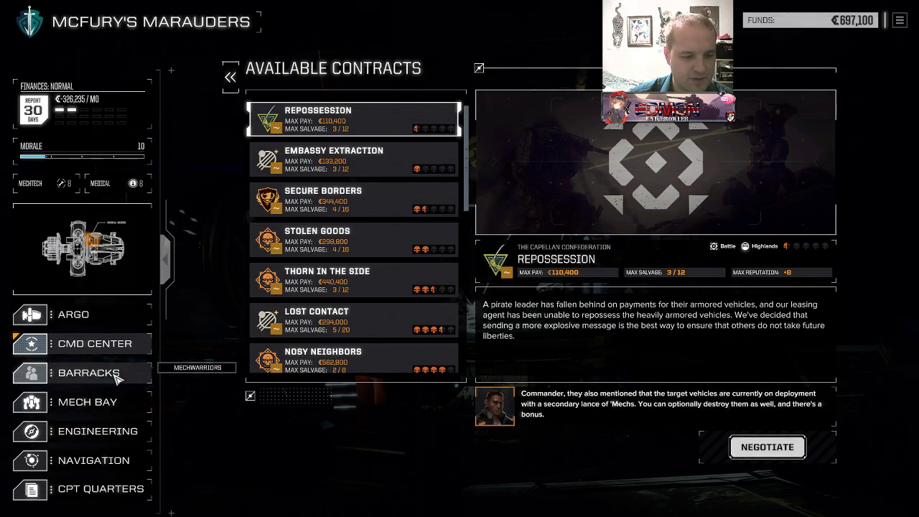
left_click(112, 376)
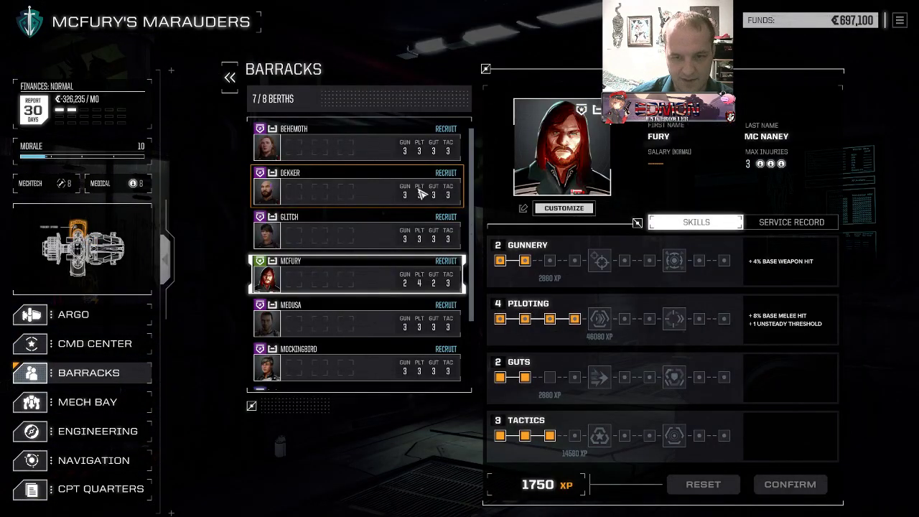
left_click(368, 240)
left_click(349, 273)
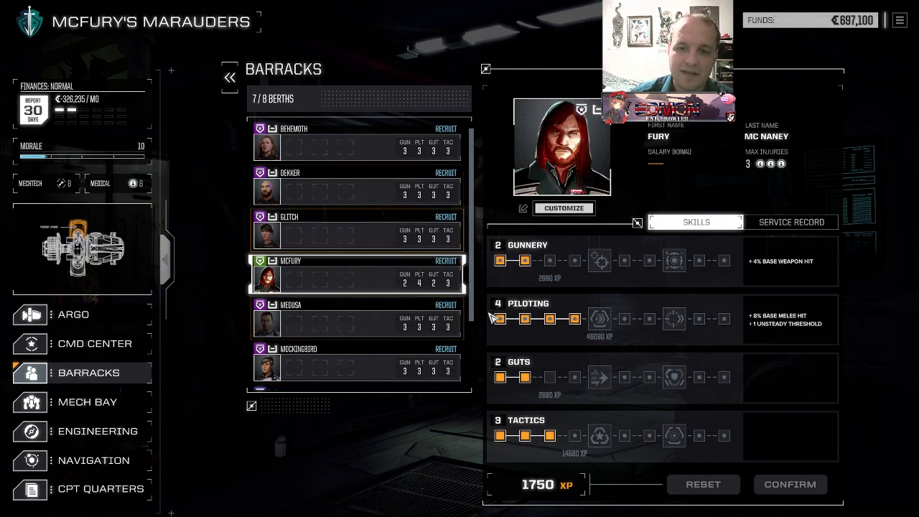
mouse_move(97, 401)
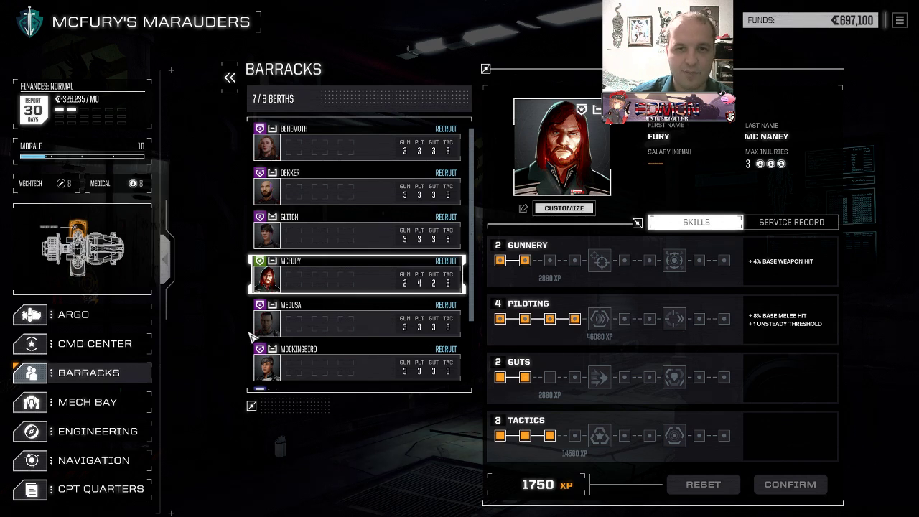
scroll(344, 239, "down", 2)
scroll(345, 245, "up", 2)
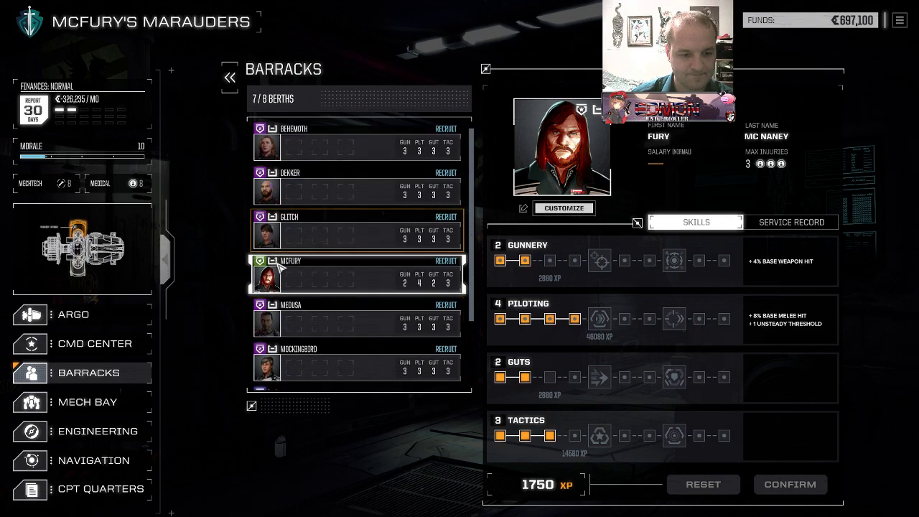
left_click(98, 321)
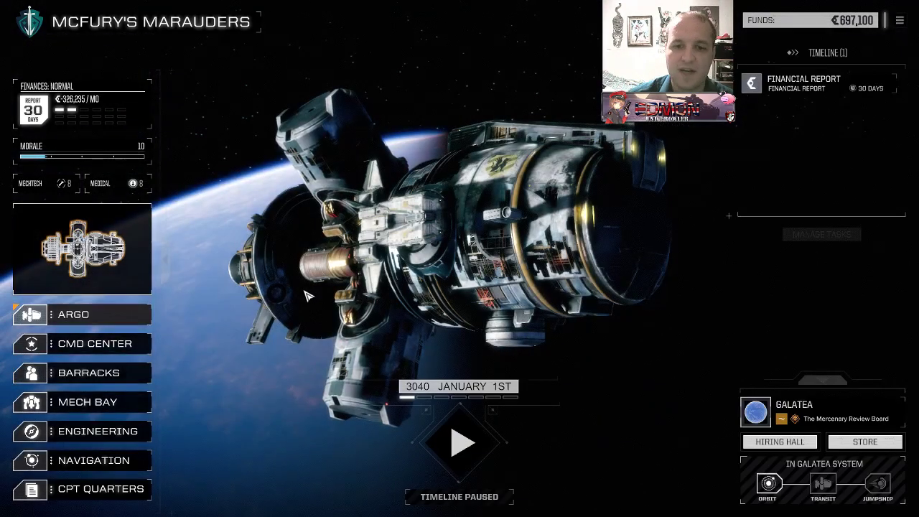